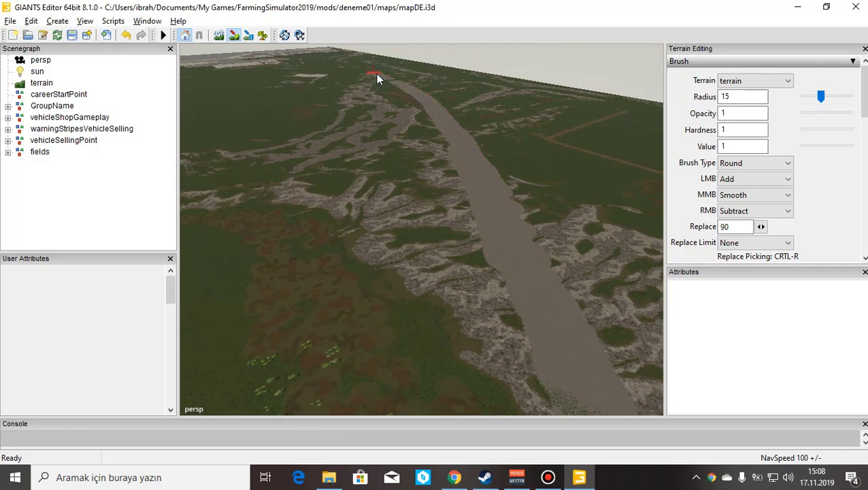
# Extend the painted grey road along the map edge toward the far corner with the round 15-radius terrain brush
pyautogui.keyDown('alt'); pyautogui.moveTo(377, 75); pyautogui.dragTo(464, 170); pyautogui.keyUp('alt')
pyautogui.keyDown('alt'); pyautogui.moveTo(454, 92); pyautogui.dragTo(395, 207); pyautogui.keyUp('alt')
pyautogui.moveTo(396, 208)
pyautogui.keyDown('alt'); pyautogui.mouseDown(button='right')
pyautogui.moveTo(401, 184)
pyautogui.moveTo(457, 127)
pyautogui.mouseUp(button='right'); pyautogui.keyUp('alt')
pyautogui.keyDown('alt'); pyautogui.moveTo(457, 127); pyautogui.dragTo(478, 237); pyautogui.keyUp('alt')
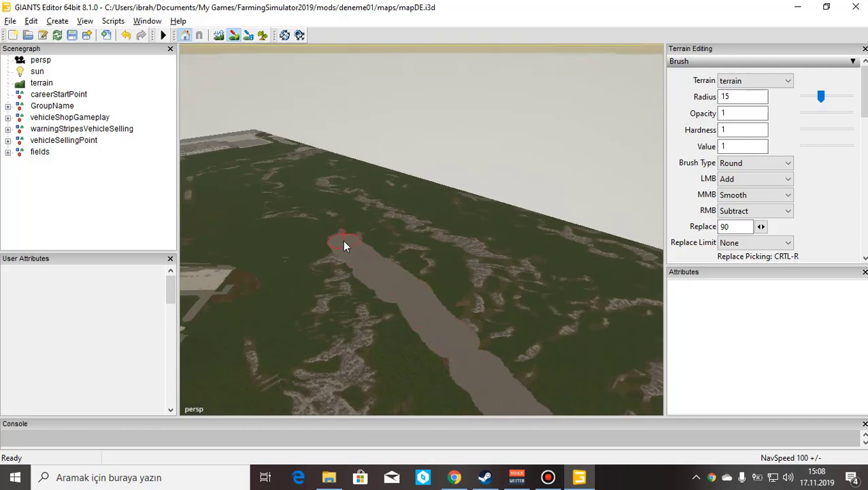
pyautogui.moveTo(342, 240); pyautogui.dragTo(331, 229, button='right')
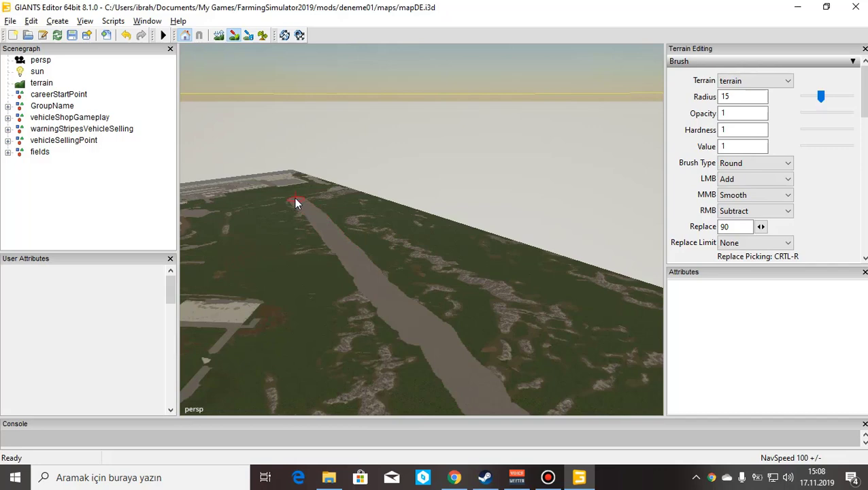
# Paint the road into the paved yard at the map corner and add a curved branch linking it back to the main road
pyautogui.keyDown('alt'); pyautogui.moveTo(290, 194); pyautogui.dragTo(345, 223); pyautogui.keyUp('alt')
pyautogui.scroll(2, 351, 238)
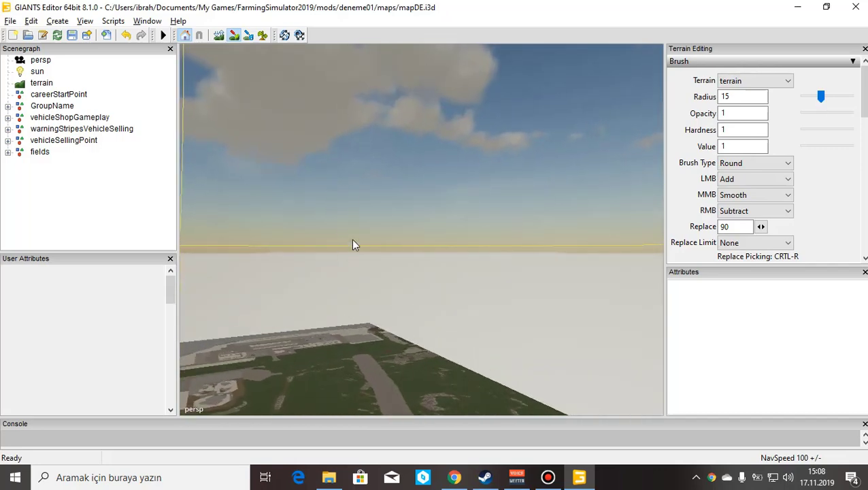
pyautogui.moveTo(353, 245)
pyautogui.mouseDown(button='right')
pyautogui.moveTo(377, 228)
pyautogui.moveTo(417, 260)
pyautogui.moveTo(428, 220)
pyautogui.moveTo(435, 247)
pyautogui.moveTo(446, 186)
pyautogui.mouseUp(button='right')
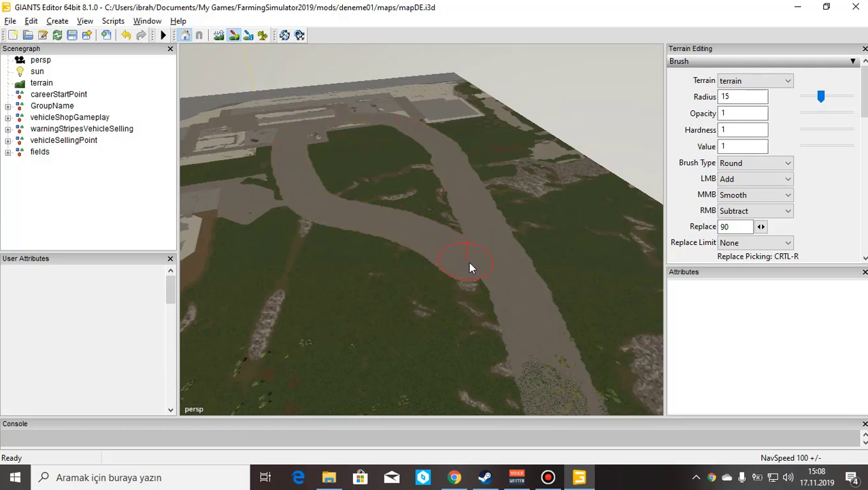
pyautogui.moveTo(484, 278)
pyautogui.mouseDown(button='right')
pyautogui.moveTo(384, 167)
pyautogui.moveTo(407, 163)
pyautogui.moveTo(435, 235)
pyautogui.moveTo(381, 324)
pyautogui.moveTo(407, 245)
pyautogui.moveTo(543, 201)
pyautogui.moveTo(601, 271)
pyautogui.moveTo(514, 260)
pyautogui.moveTo(437, 298)
pyautogui.mouseUp(button='right')
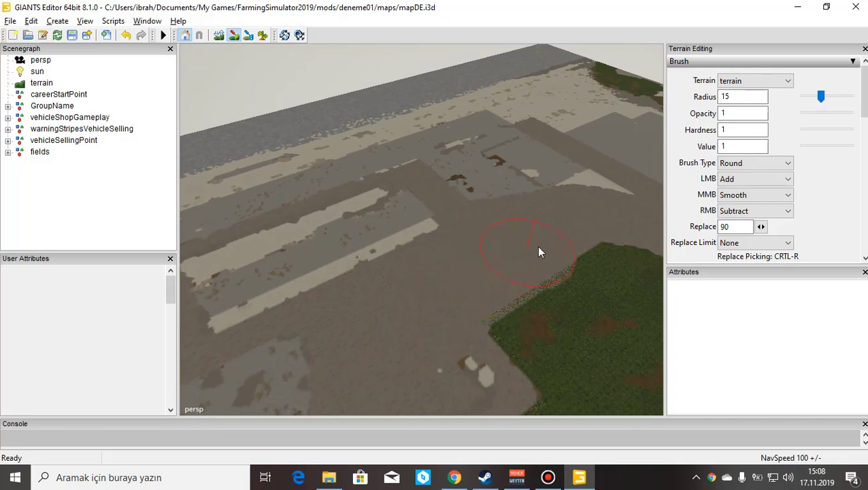
# Continue painting the grey road surface up to the dirt track beside the dark fields
pyautogui.moveTo(596, 238)
pyautogui.mouseDown(button='right')
pyautogui.moveTo(517, 256)
pyautogui.moveTo(366, 240)
pyautogui.mouseUp(button='right')
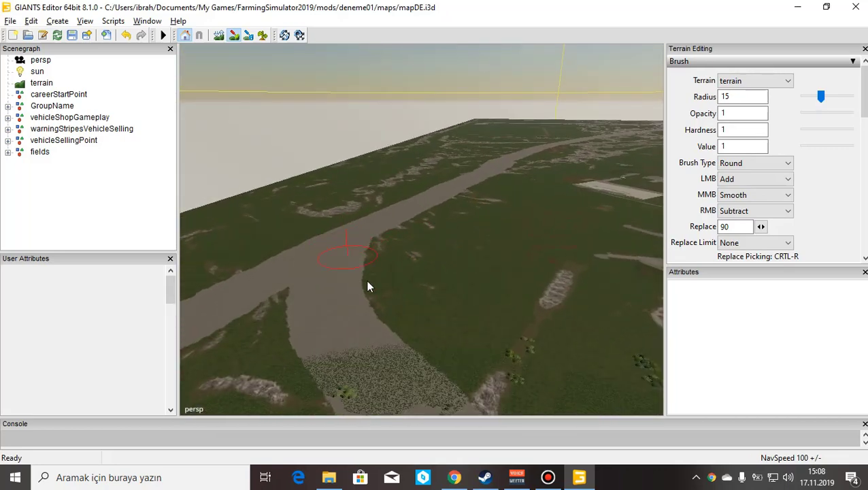
pyautogui.moveTo(368, 287)
pyautogui.mouseDown(button='right')
pyautogui.moveTo(334, 298)
pyautogui.moveTo(417, 246)
pyautogui.moveTo(405, 272)
pyautogui.moveTo(409, 294)
pyautogui.moveTo(486, 280)
pyautogui.moveTo(479, 283)
pyautogui.moveTo(519, 244)
pyautogui.moveTo(489, 275)
pyautogui.moveTo(390, 295)
pyautogui.moveTo(456, 285)
pyautogui.moveTo(427, 314)
pyautogui.moveTo(439, 300)
pyautogui.moveTo(411, 312)
pyautogui.moveTo(462, 283)
pyautogui.moveTo(458, 314)
pyautogui.moveTo(425, 311)
pyautogui.moveTo(407, 285)
pyautogui.moveTo(418, 269)
pyautogui.mouseUp(button='right')
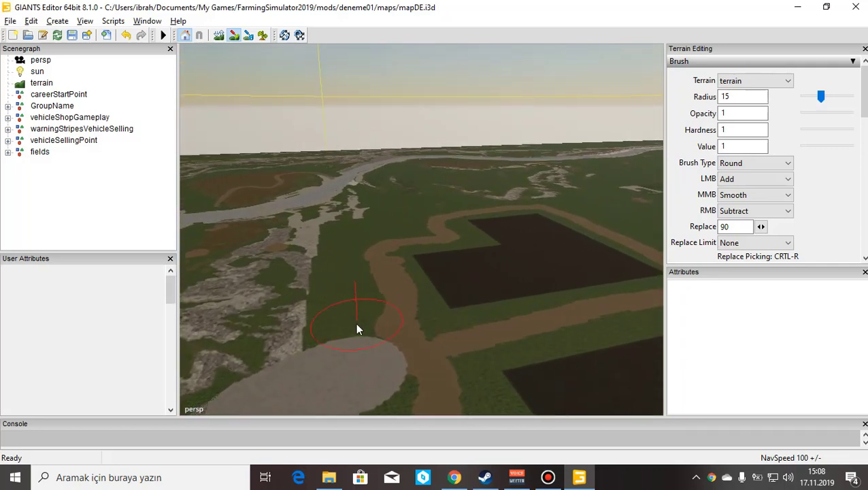
pyautogui.moveTo(350, 351)
pyautogui.mouseDown()
pyautogui.moveTo(350, 337)
pyautogui.moveTo(359, 371)
pyautogui.moveTo(379, 363)
pyautogui.mouseUp()
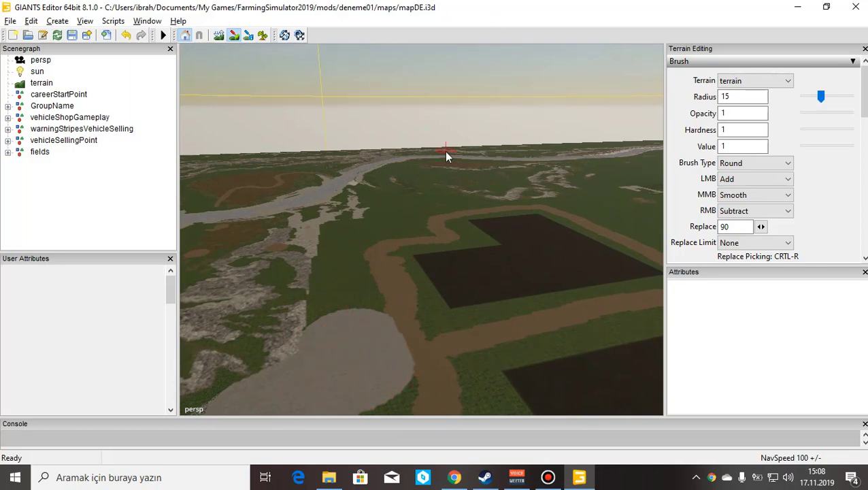
# Switch to File Explorer and browse on drive C: to the Steam folder inside Program Dosyaları (x86)
pyautogui.click(802, 6)
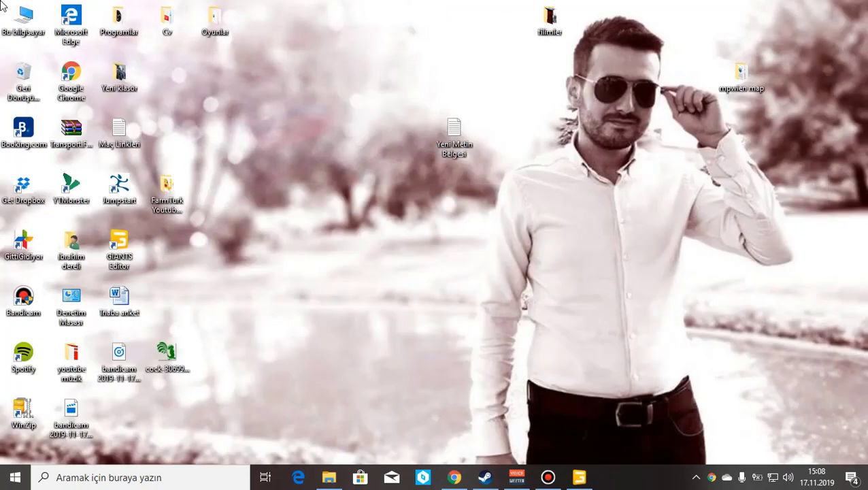
pyautogui.doubleClick(32, 34)
pyautogui.scroll(-1, 422, 286)
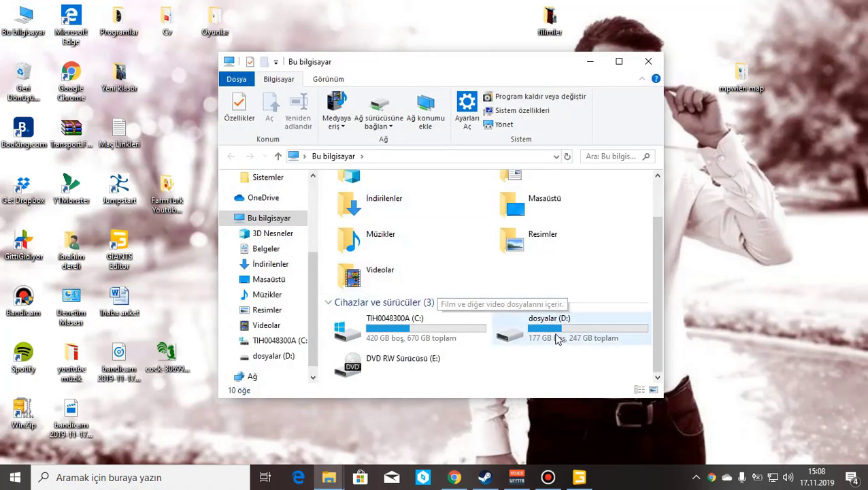
pyautogui.doubleClick(446, 337)
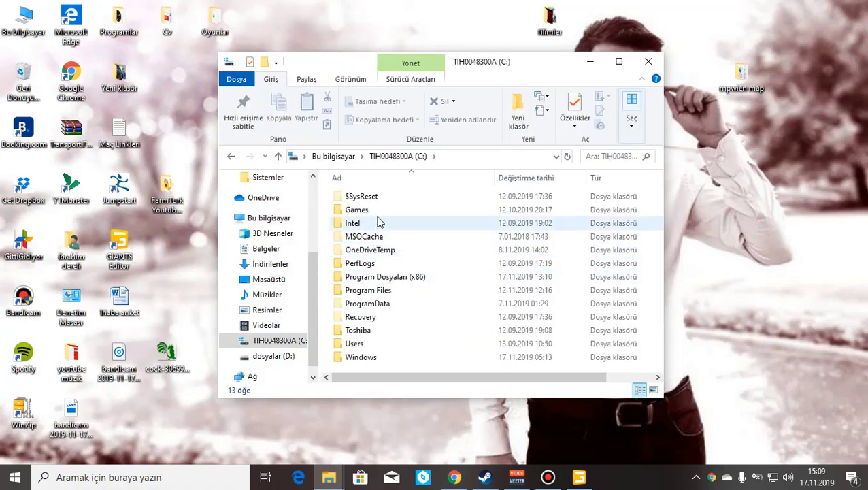
pyautogui.doubleClick(371, 290)
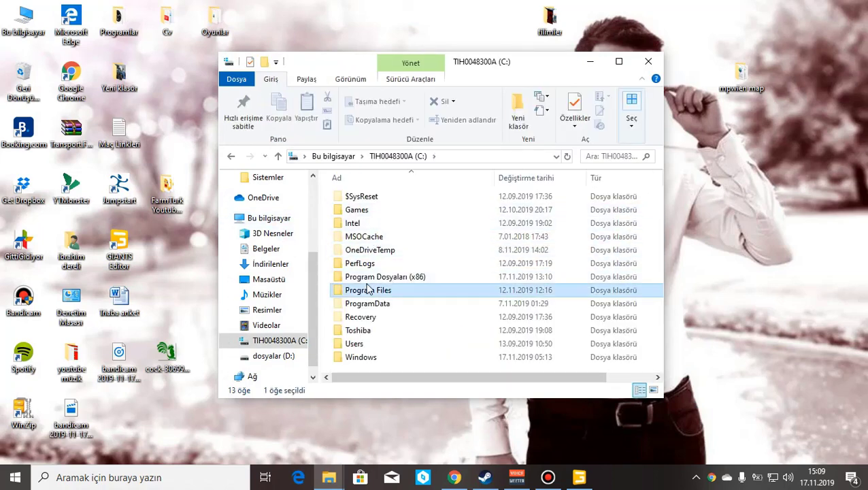
pyautogui.click(231, 155)
pyautogui.doubleClick(409, 276)
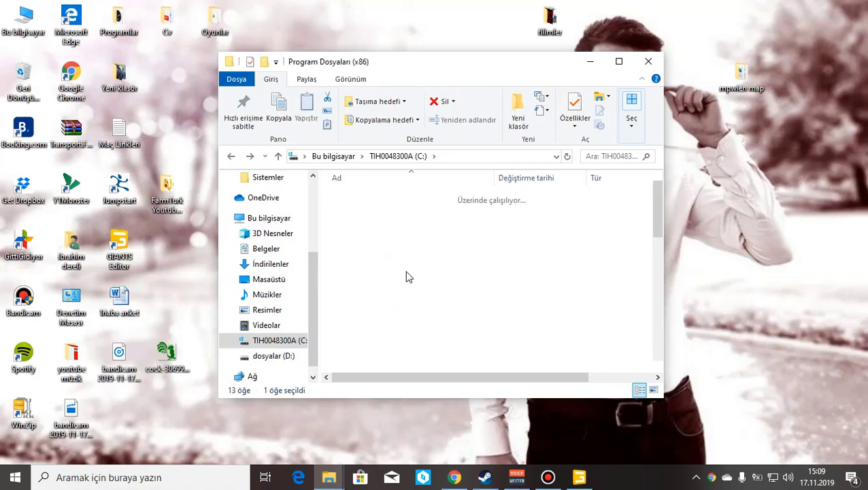
pyautogui.scroll(-2, 438, 298)
pyautogui.scroll(-4, 439, 298)
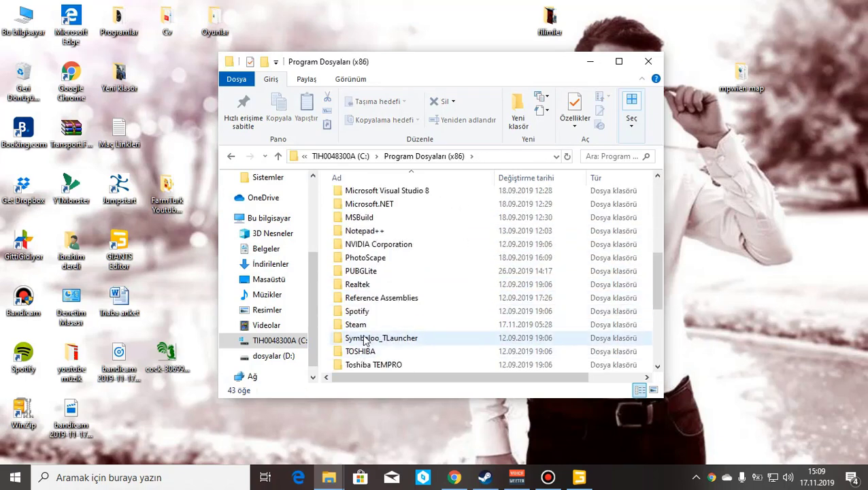
pyautogui.doubleClick(366, 325)
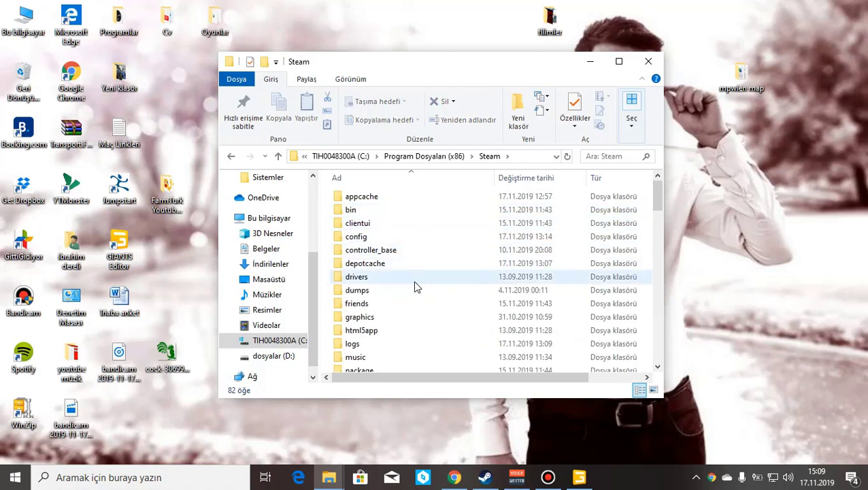
# Browse from the Steam folder to steamapps/common/Farming Simulator 19/data/maps
pyautogui.scroll(-1, 398, 300)
pyautogui.scroll(-2, 402, 311)
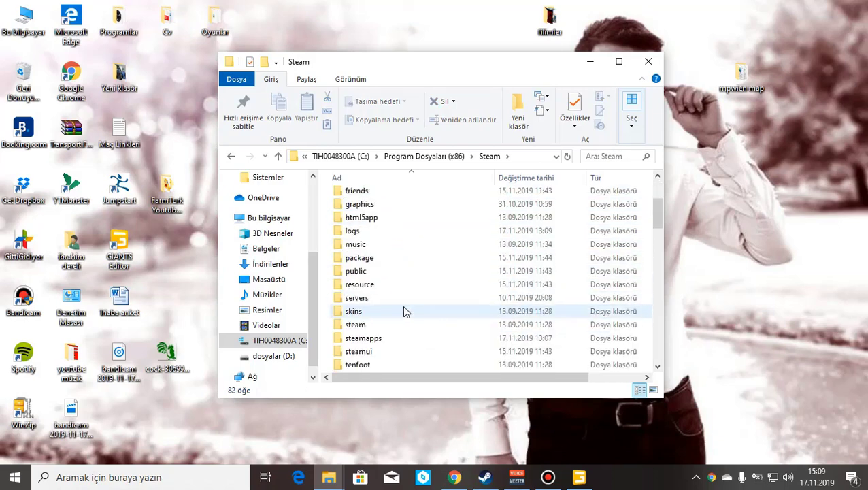
pyautogui.scroll(2, 403, 311)
pyautogui.scroll(1, 405, 311)
pyautogui.scroll(-4, 407, 311)
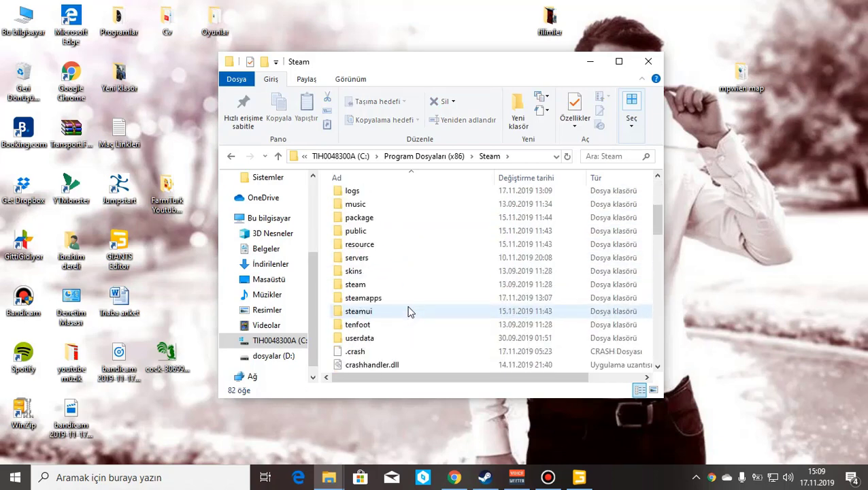
pyautogui.doubleClick(383, 300)
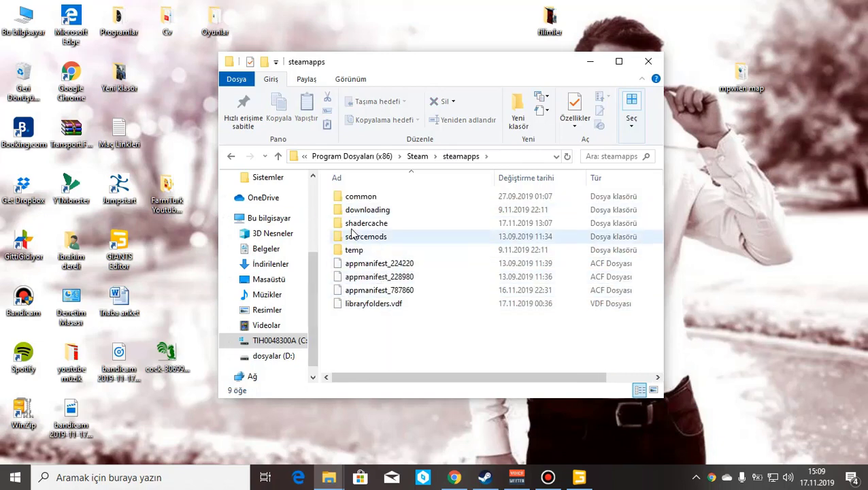
pyautogui.doubleClick(357, 198)
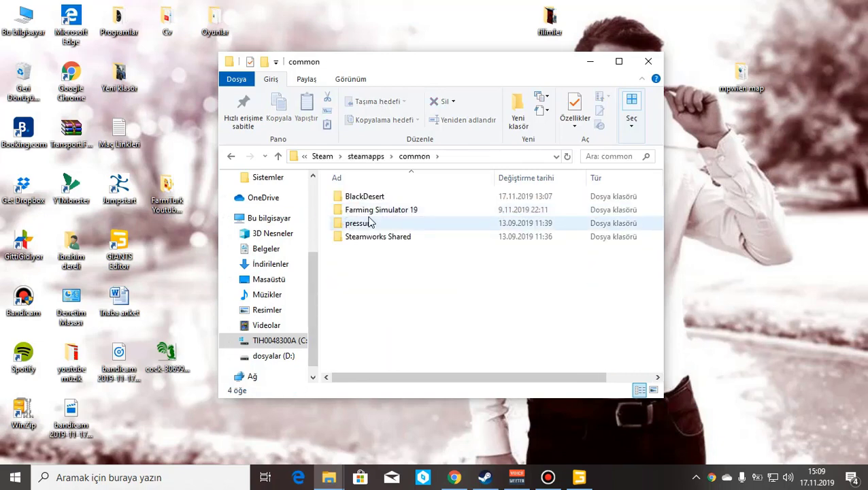
pyautogui.doubleClick(373, 211)
pyautogui.doubleClick(392, 199)
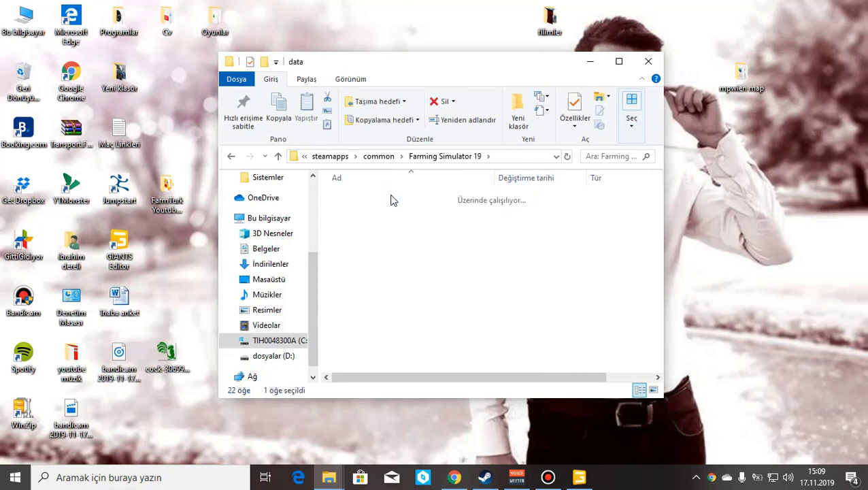
pyautogui.doubleClick(382, 250)
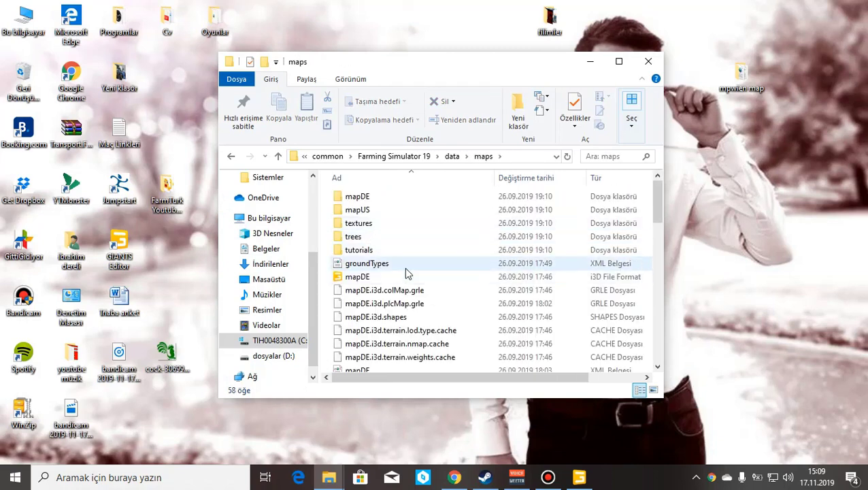
# Open the game's original mapDE i3D file in GIANTS Editor
pyautogui.doubleClick(407, 277)
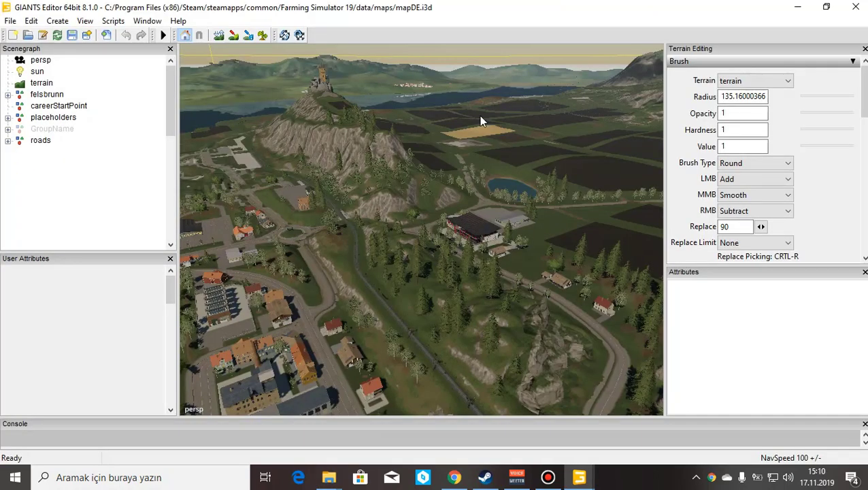
pyautogui.keyDown('alt'); pyautogui.moveTo(448, 139); pyautogui.dragTo(429, 105); pyautogui.keyUp('alt')
pyautogui.moveTo(430, 107); pyautogui.dragTo(306, 96, button='right')
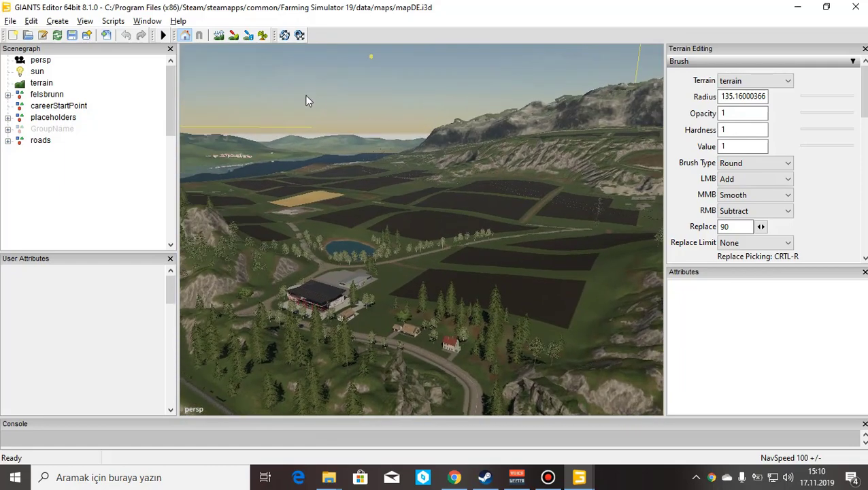
# Select the splines group inside the felsbrunn transform group
pyautogui.click(8, 95)
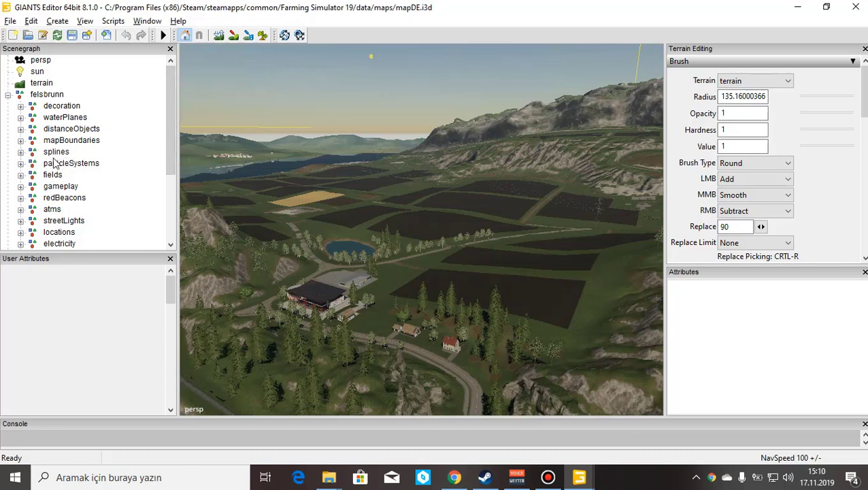
pyautogui.click(21, 152)
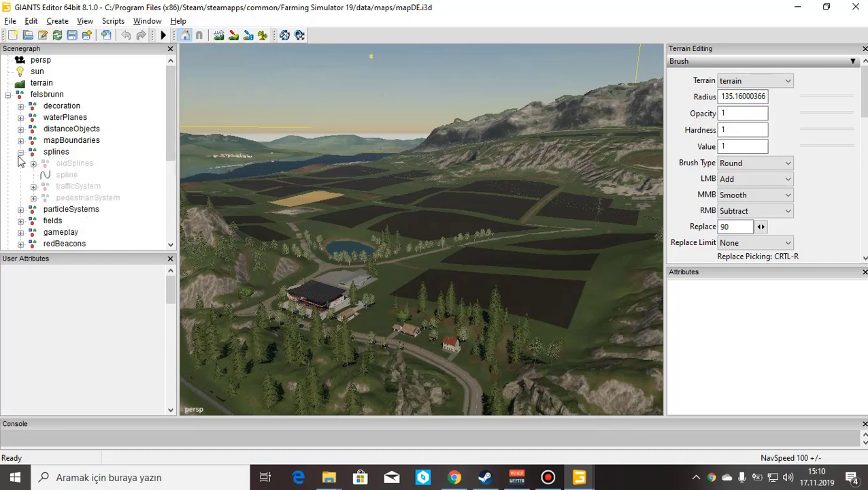
pyautogui.click(20, 153)
pyautogui.click(57, 154)
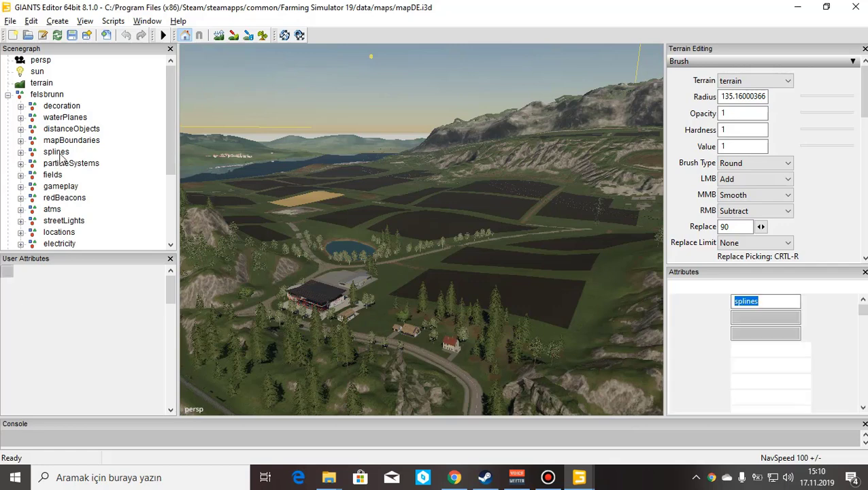
# Start exporting the selected splines with files and browse to mods/deneme01/maps/Sistemler as the destination
pyautogui.click(10, 22)
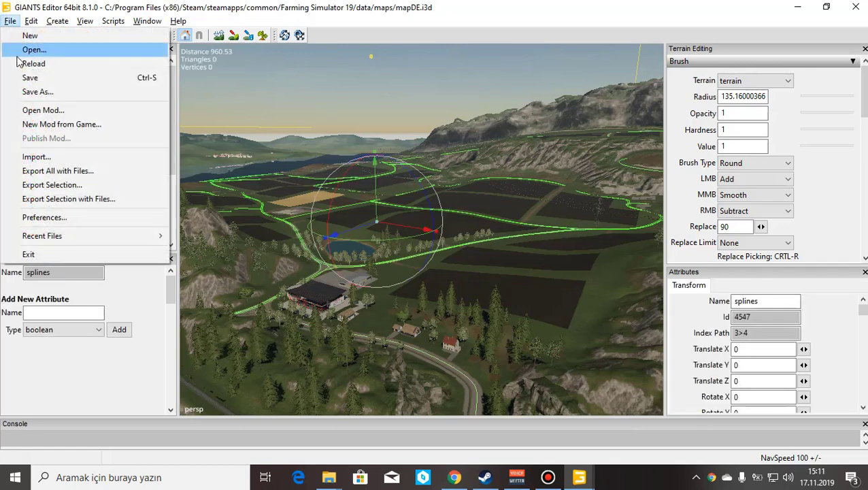
pyautogui.click(77, 199)
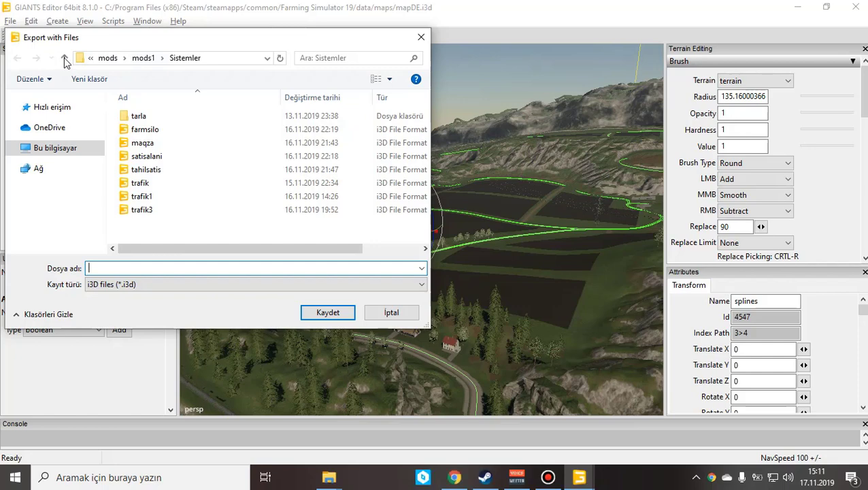
pyautogui.doubleClick(65, 59)
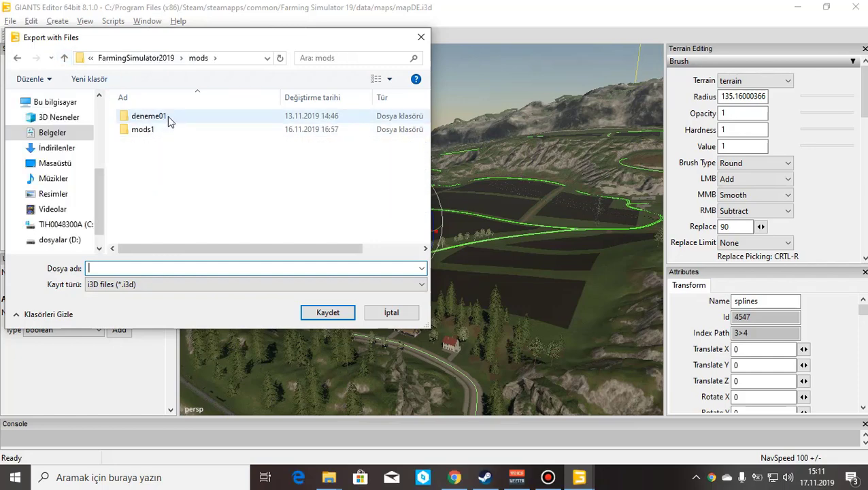
pyautogui.doubleClick(168, 115)
pyautogui.doubleClick(168, 115)
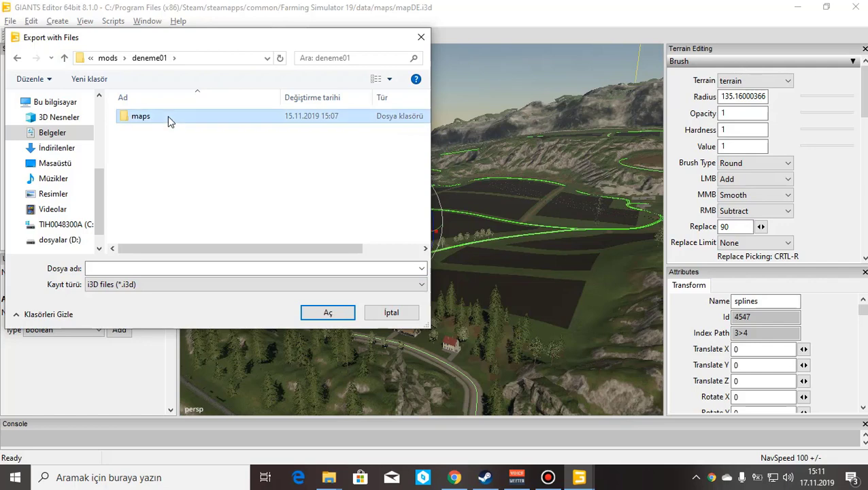
pyautogui.click(150, 146)
pyautogui.doubleClick(149, 145)
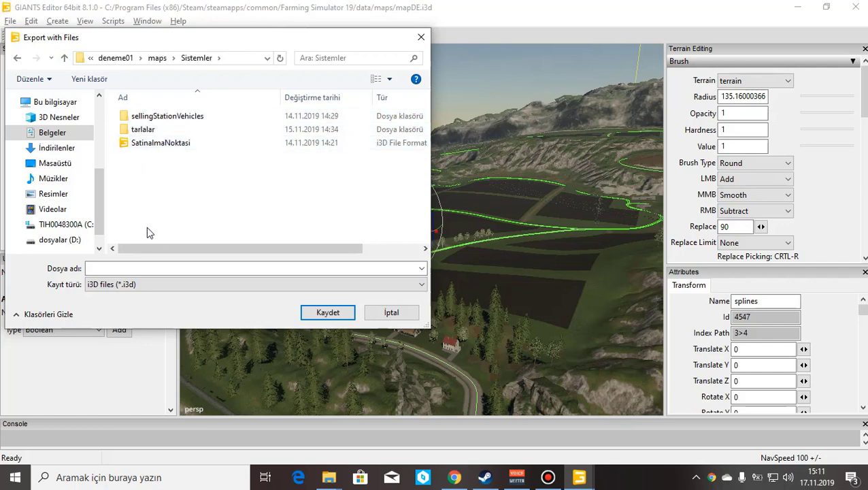
# Name the export file trafik, save it, and accept getting the parent directory structure
pyautogui.click(149, 268)
pyautogui.write('trafi')
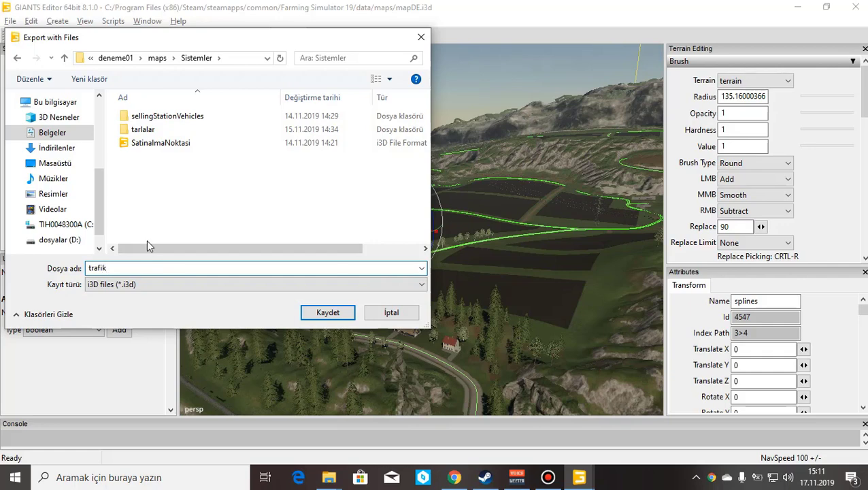
pyautogui.write('k')
pyautogui.click(328, 312)
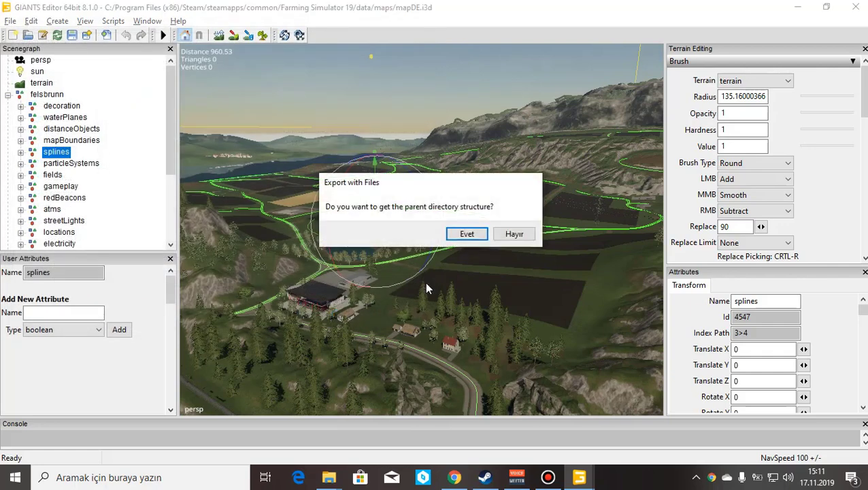
pyautogui.click(469, 236)
pyautogui.click(469, 236)
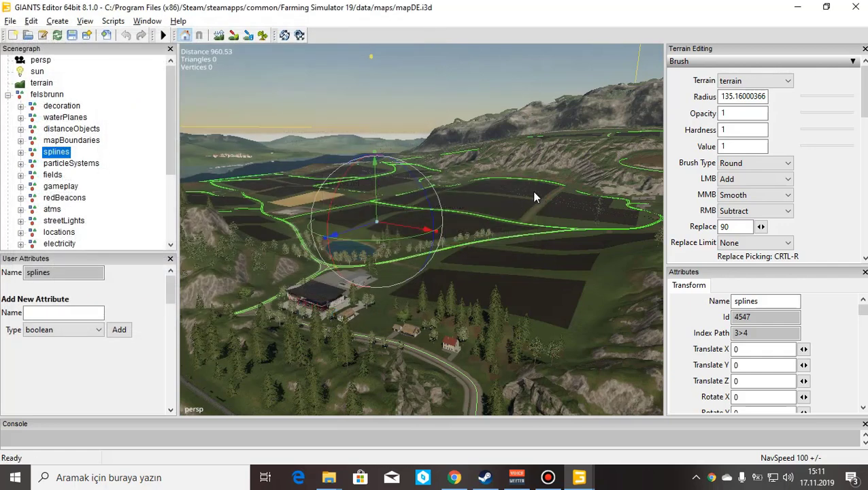
# Close the original game mapDE without saving changes and switch back to the deneme01 map in GIANTS Editor
pyautogui.click(855, 7)
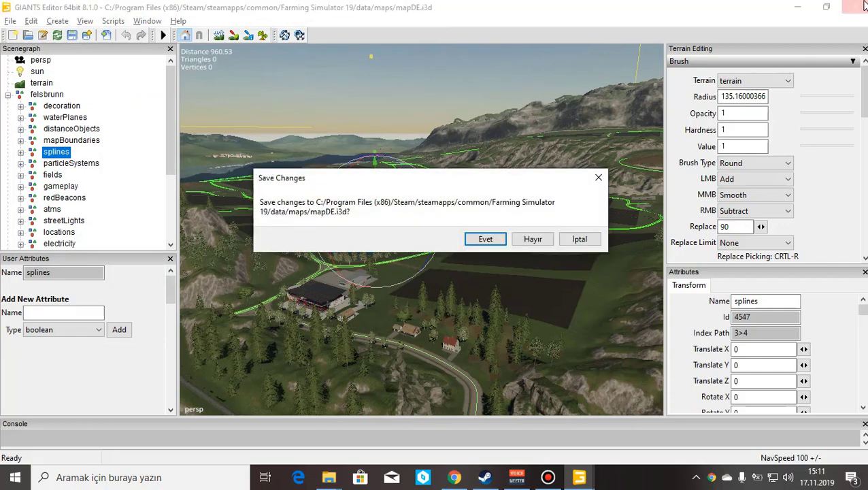
pyautogui.click(532, 240)
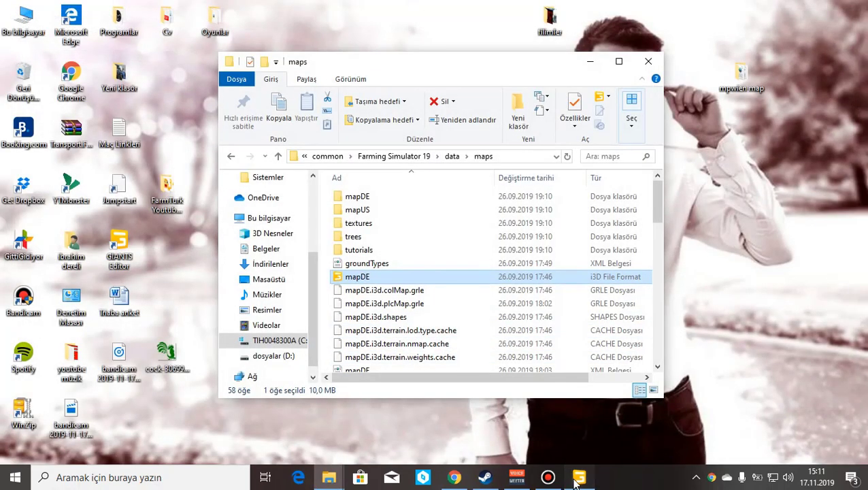
pyautogui.click(576, 480)
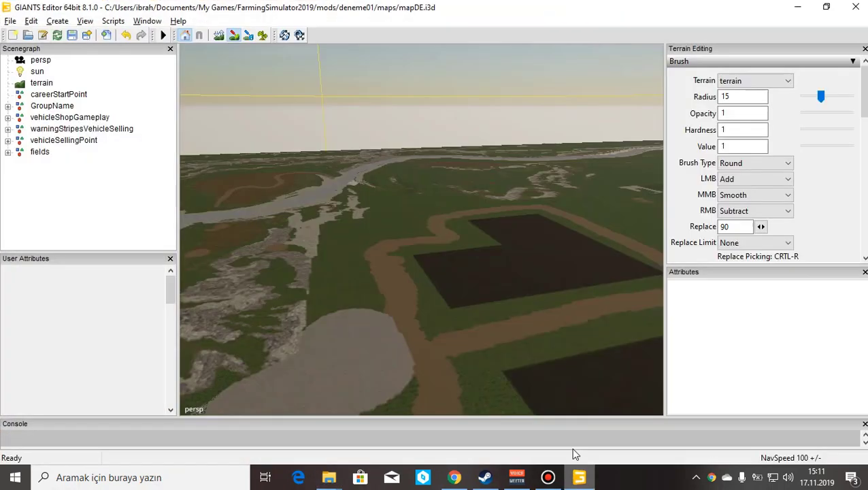
# Import the trafik i3D file from the Sistemler folder into the deneme01 map
pyautogui.click(6, 21)
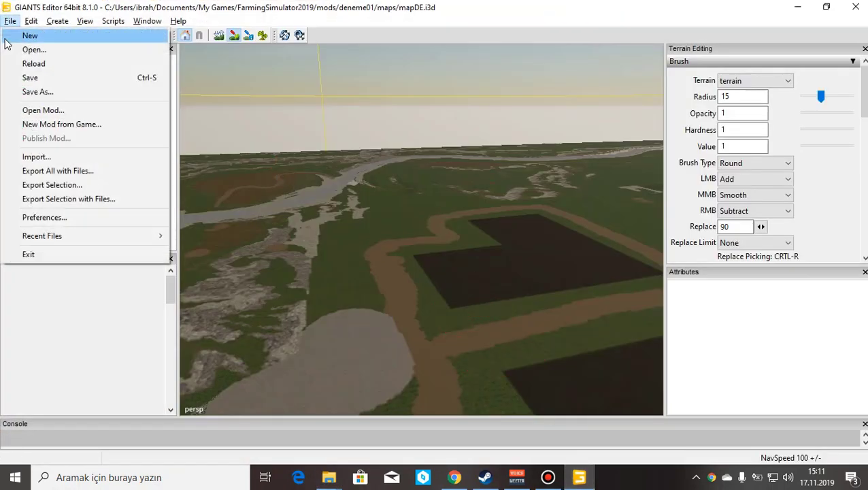
pyautogui.click(52, 158)
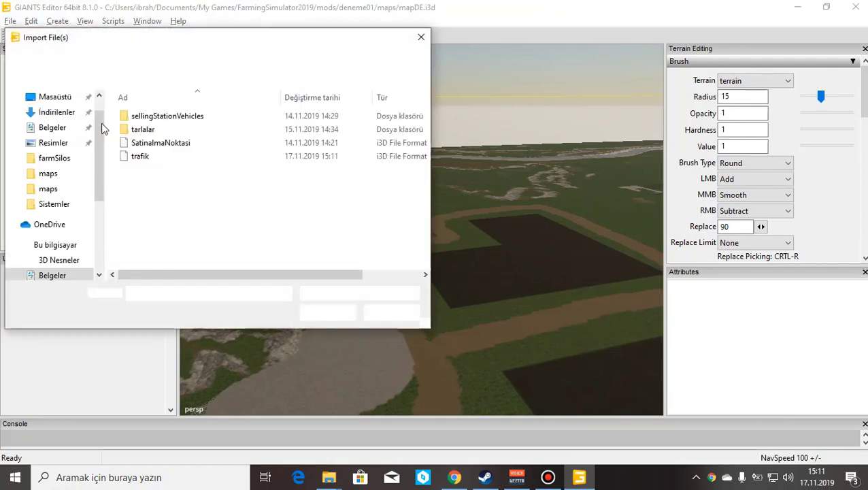
pyautogui.click(135, 158)
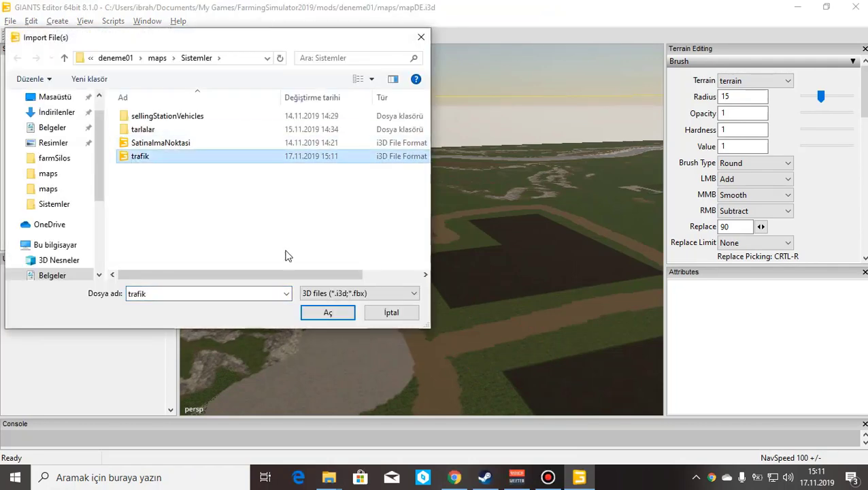
pyautogui.click(333, 313)
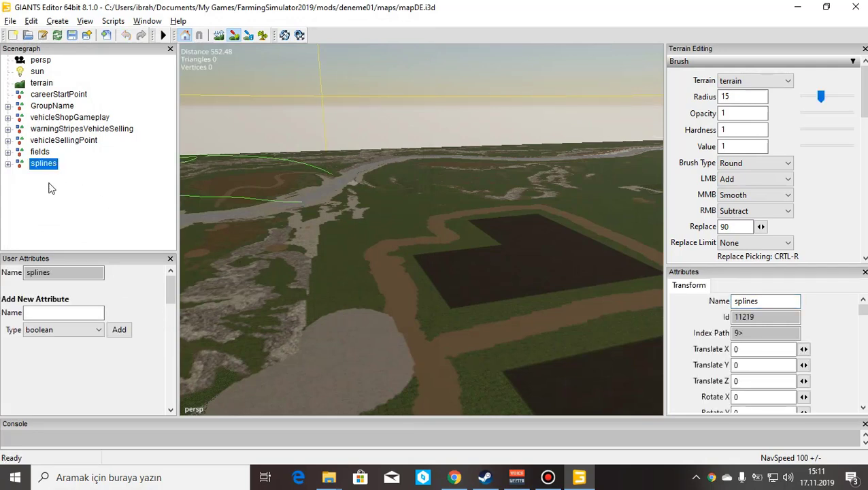
# Delete the oldSplines group and the single spline from the imported splines group
pyautogui.click(7, 165)
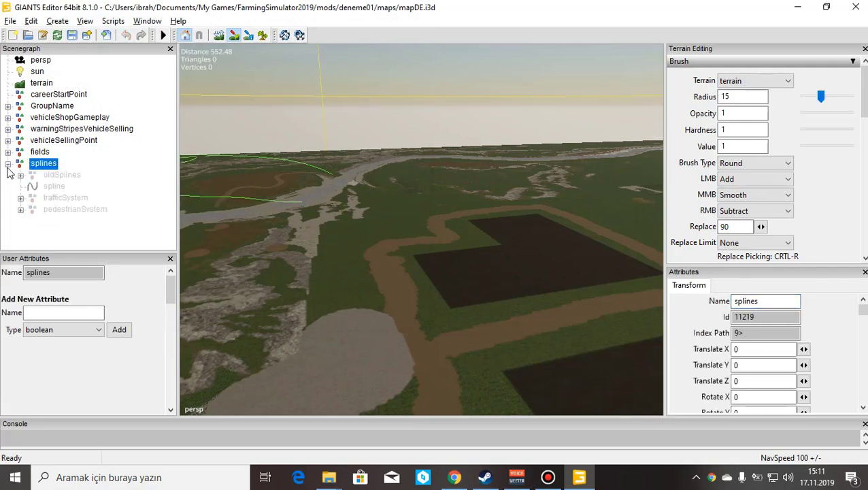
pyautogui.click(68, 175)
pyautogui.press('Delete')
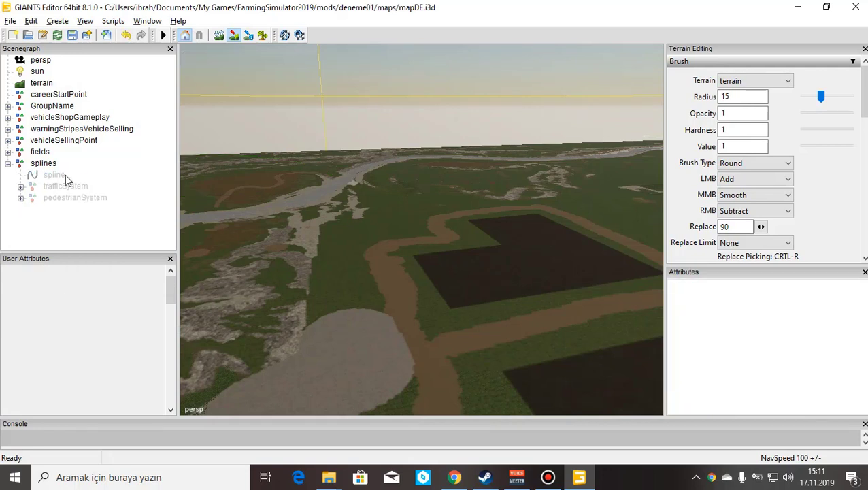
pyautogui.click(59, 175)
pyautogui.press('Delete')
# Delete trafficLoop01 through trafficLoop08 from the trafficSystem group, keeping parkedCars
pyautogui.click(21, 175)
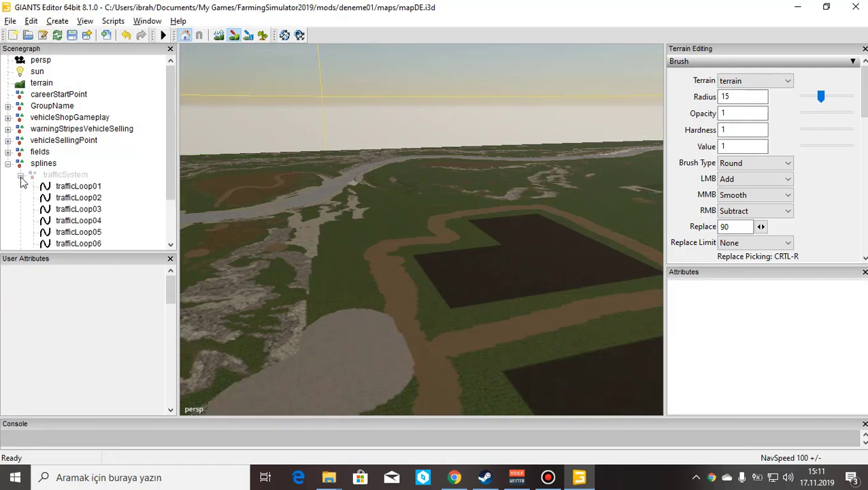
pyautogui.click(78, 190)
pyautogui.press('Delete')
pyautogui.click(77, 191)
pyautogui.press('Delete')
pyautogui.click(77, 190)
pyautogui.press('Delete')
pyautogui.click(78, 190)
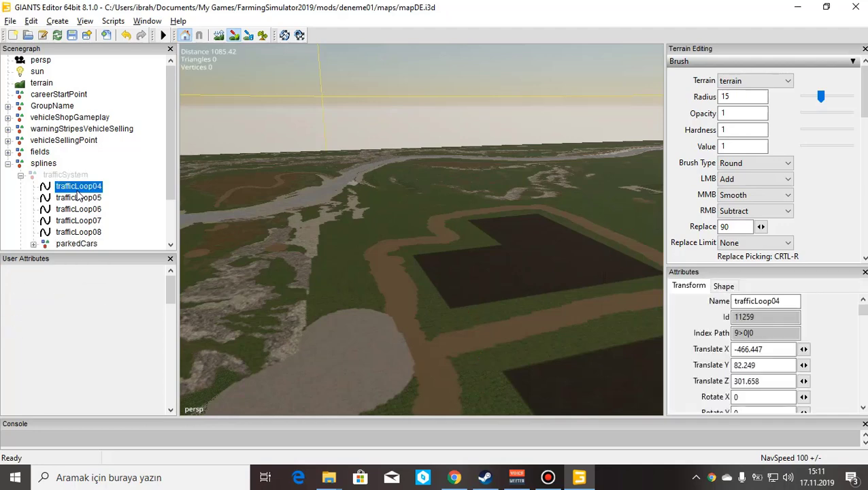
pyautogui.press('Delete')
pyautogui.click(77, 191)
pyautogui.press('Delete')
pyautogui.click(77, 191)
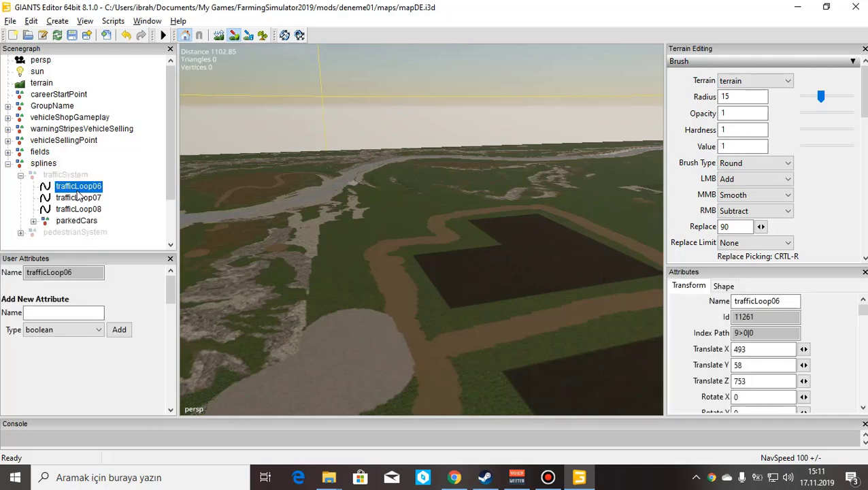
pyautogui.press('Delete')
pyautogui.click(78, 190)
pyautogui.press('Delete')
pyautogui.click(78, 190)
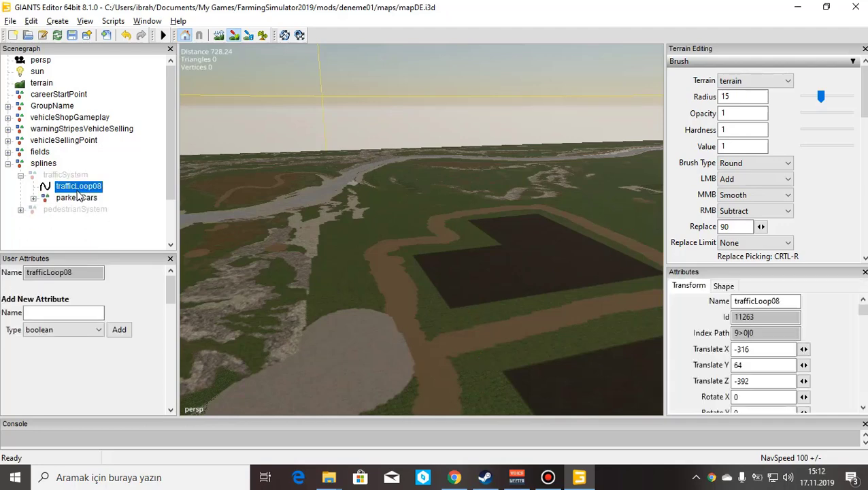
pyautogui.press('Delete')
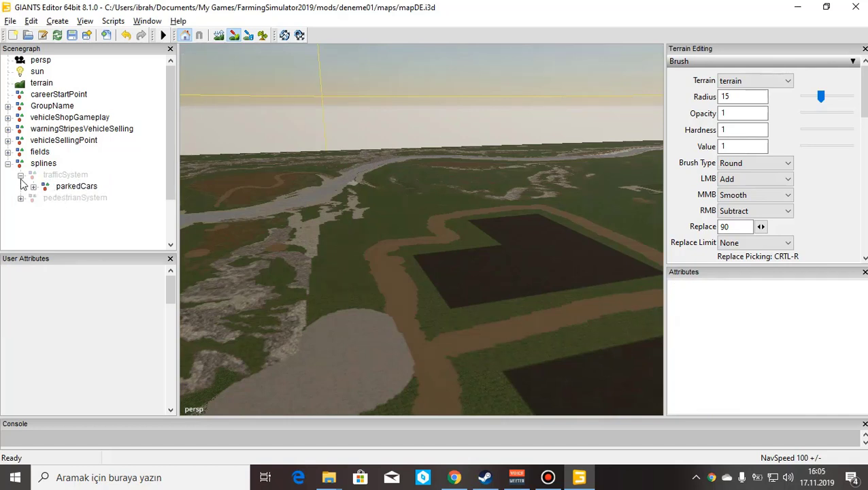
# Delete pedestrianLoop01 through pedestrianLoop05 from the pedestrianSystem group
pyautogui.click(21, 198)
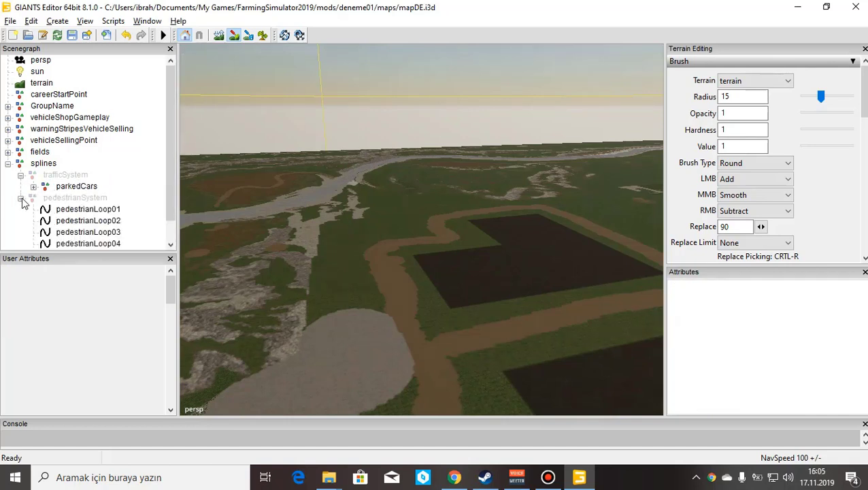
pyautogui.click(107, 210)
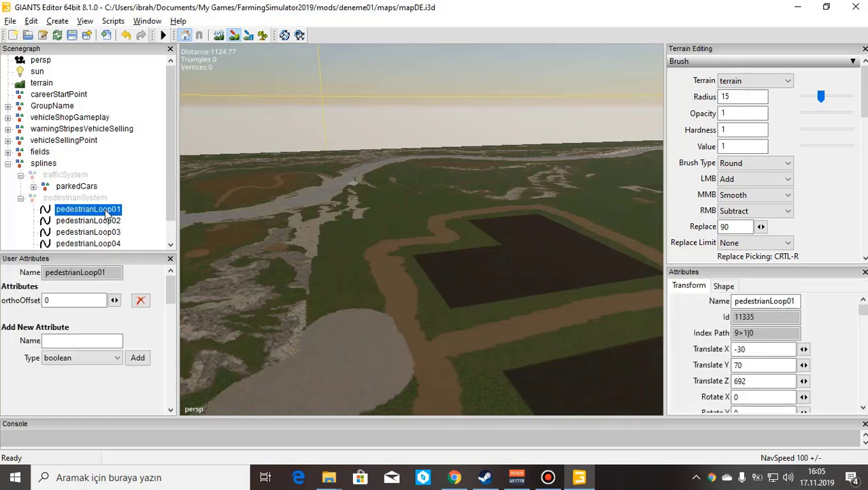
pyautogui.press('Delete')
pyautogui.click(106, 210)
pyautogui.press('Delete')
pyautogui.click(106, 210)
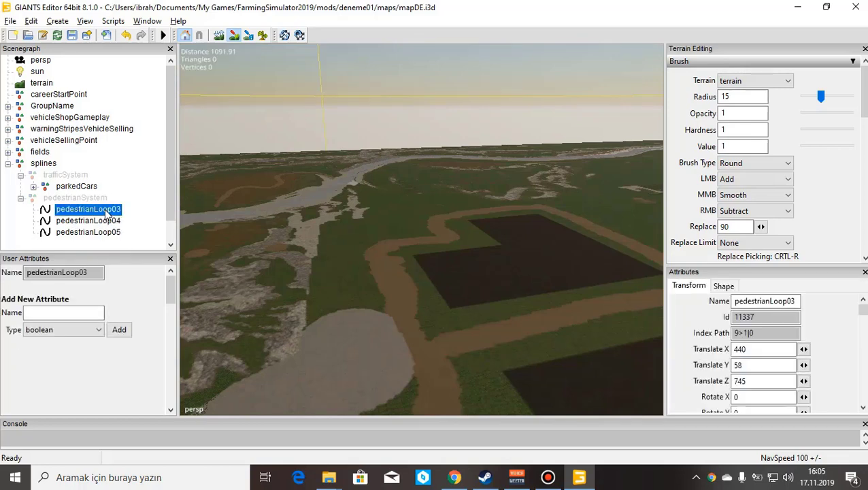
pyautogui.press('Delete')
pyautogui.click(106, 211)
pyautogui.press('Delete')
pyautogui.click(106, 211)
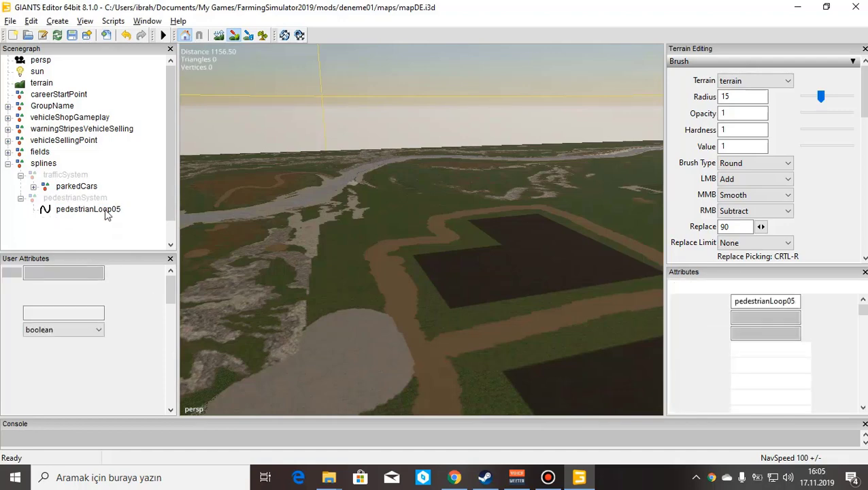
pyautogui.press('Delete')
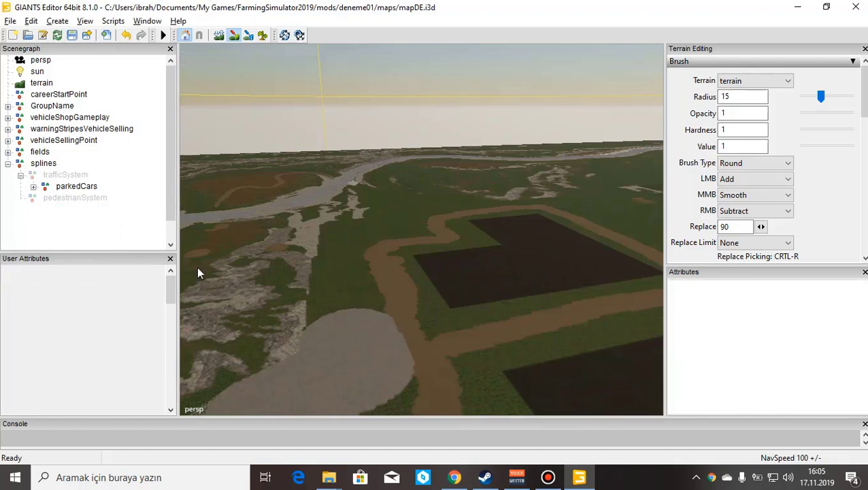
# Turn off the terrain painting mode in the viewport
pyautogui.keyDown('alt'); pyautogui.moveTo(494, 249); pyautogui.dragTo(546, 218); pyautogui.keyUp('alt')
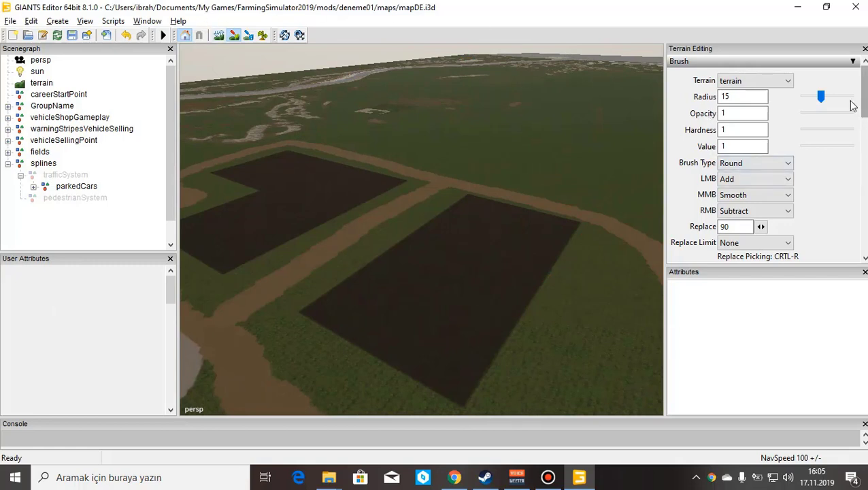
pyautogui.click(244, 33)
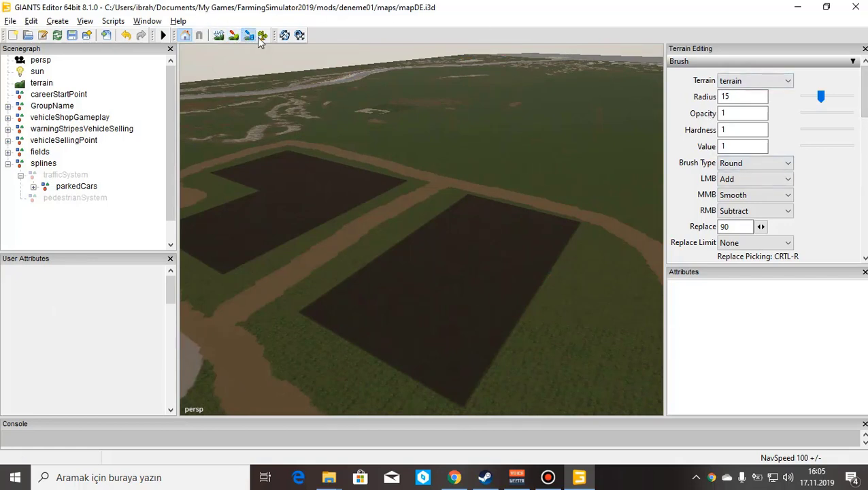
pyautogui.scroll(-5, 482, 162)
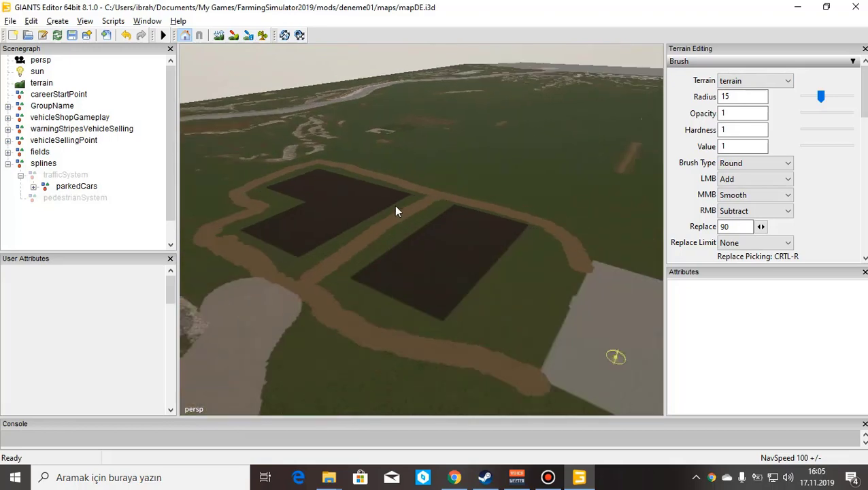
pyautogui.keyDown('alt'); pyautogui.moveTo(441, 198); pyautogui.dragTo(426, 219); pyautogui.keyUp('alt')
pyautogui.scroll(5, 449, 197)
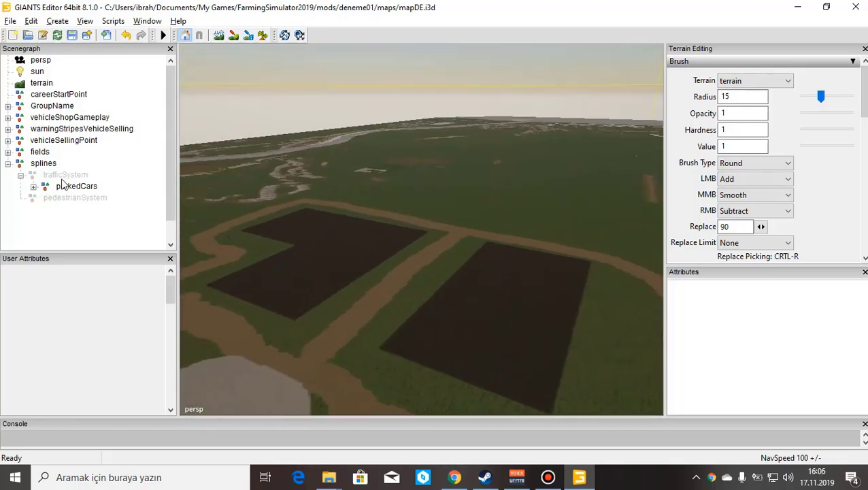
# Enable visibility for the trafficSystem and pedestrianSystem groups
pyautogui.click(67, 175)
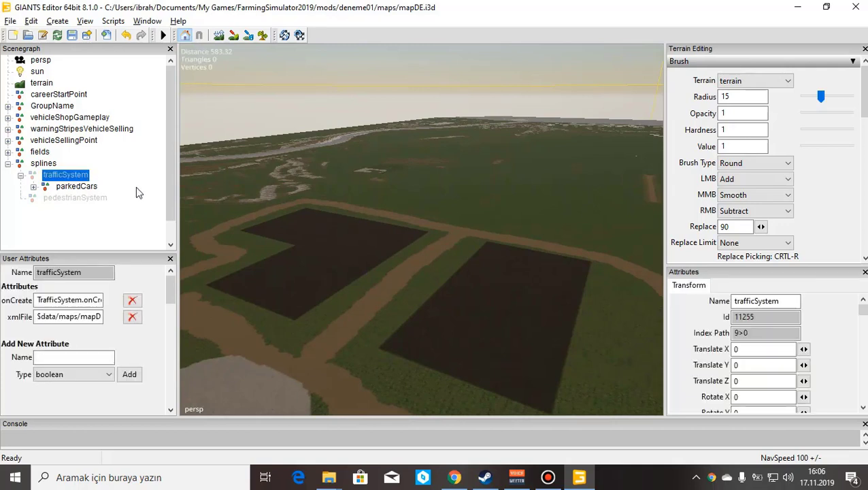
pyautogui.scroll(-5, 772, 313)
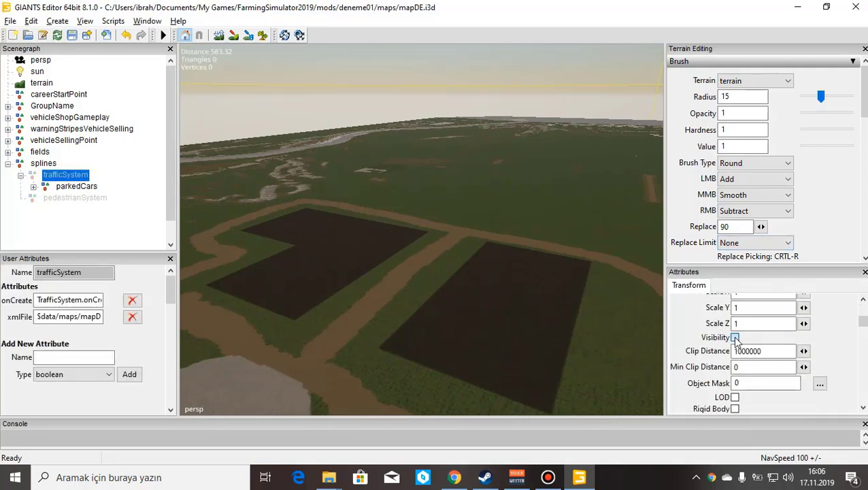
pyautogui.click(735, 338)
pyautogui.click(64, 187)
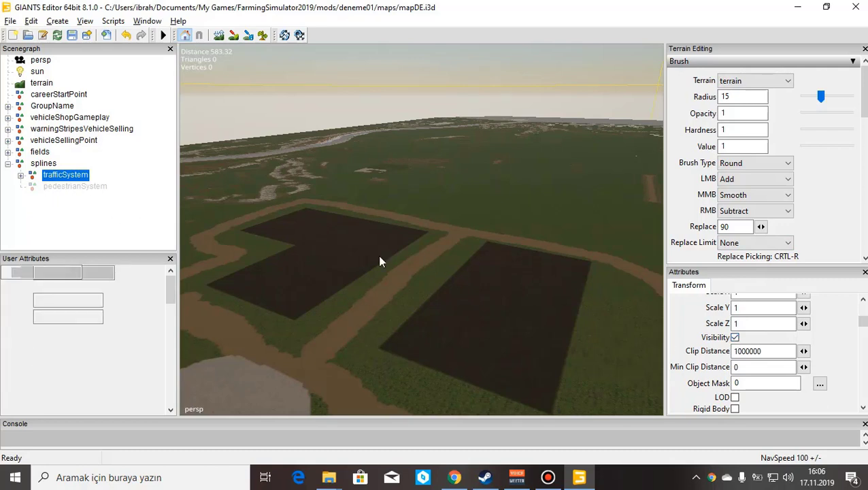
pyautogui.click(735, 338)
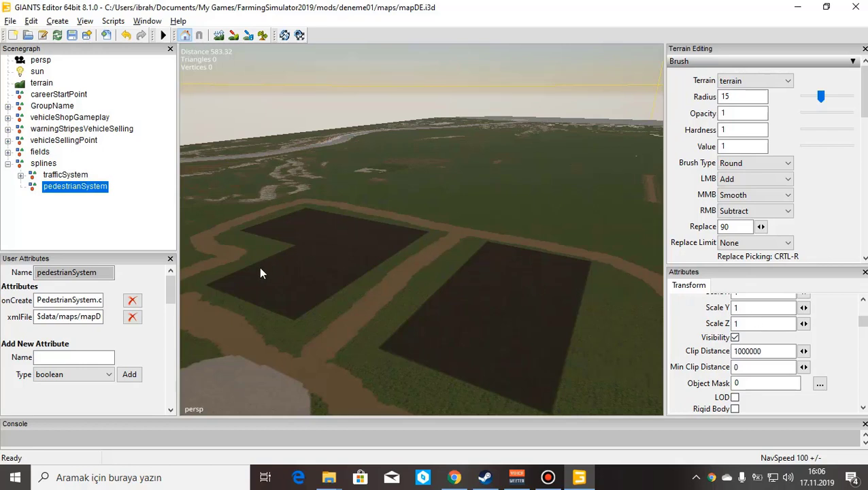
# Create a new spline and place it inside the trafficSystem group
pyautogui.keyDown('alt'); pyautogui.moveTo(467, 289); pyautogui.dragTo(474, 266); pyautogui.keyUp('alt')
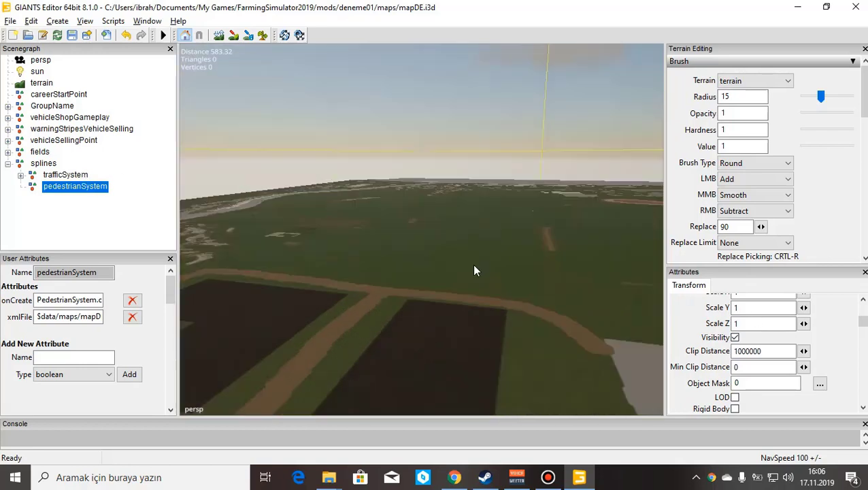
pyautogui.click(20, 176)
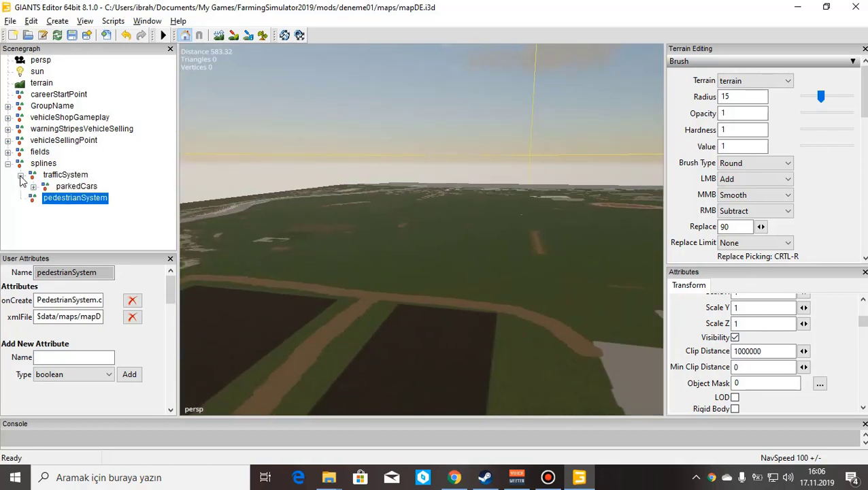
pyautogui.click(70, 174)
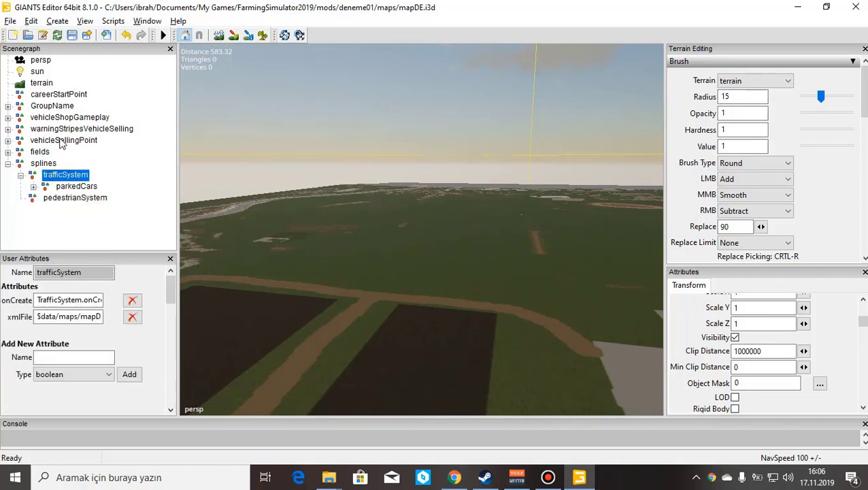
pyautogui.click(58, 21)
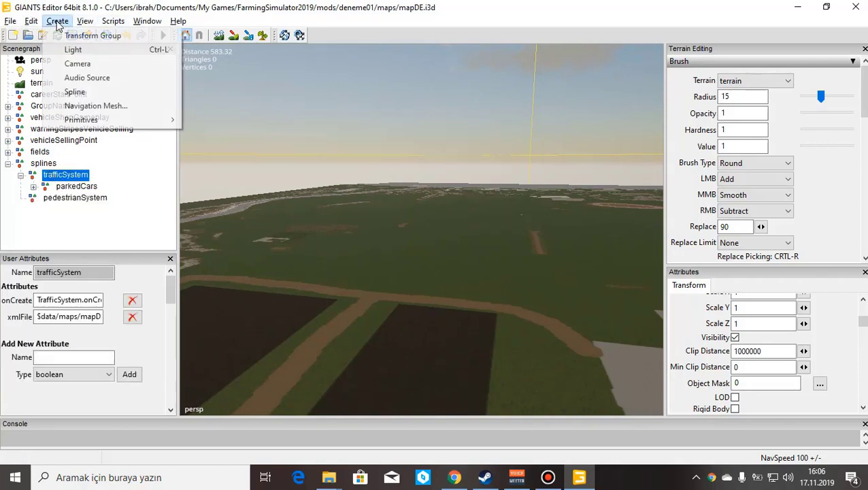
pyautogui.click(103, 93)
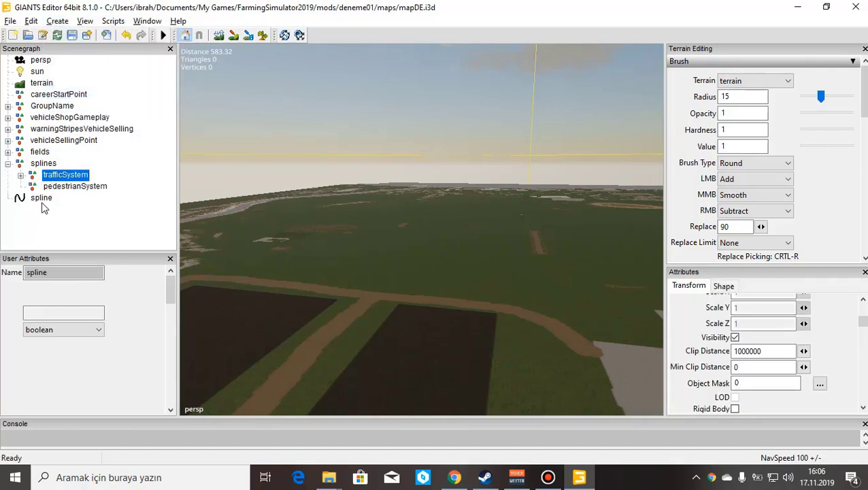
pyautogui.moveTo(43, 199); pyautogui.dragTo(58, 180)
pyautogui.click(22, 175)
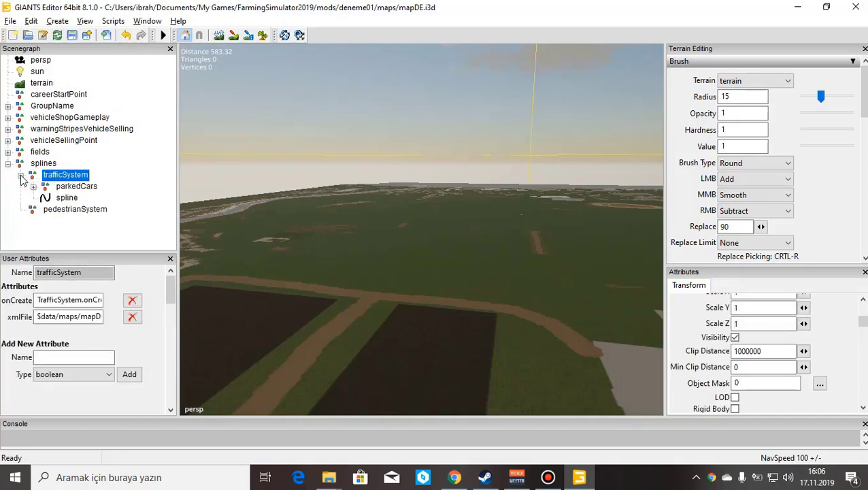
# Move the new spline above parkedCars within the trafficSystem group
pyautogui.click(67, 199)
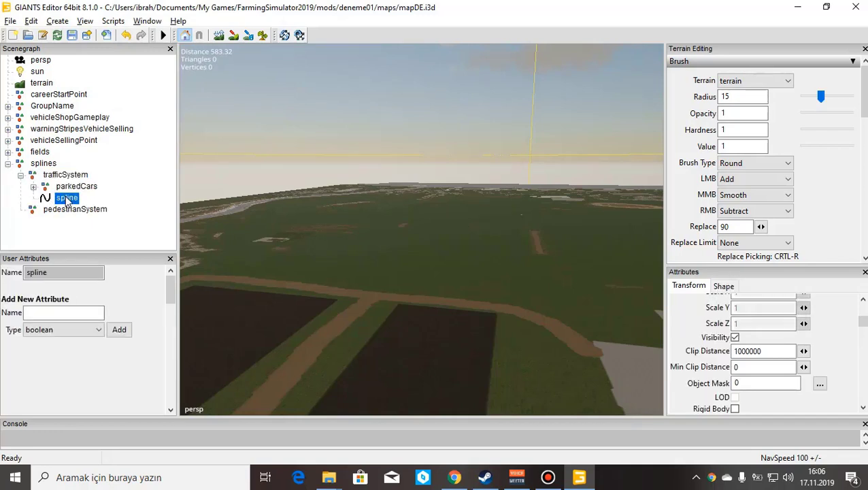
pyautogui.rightClick(67, 198)
pyautogui.click(112, 231)
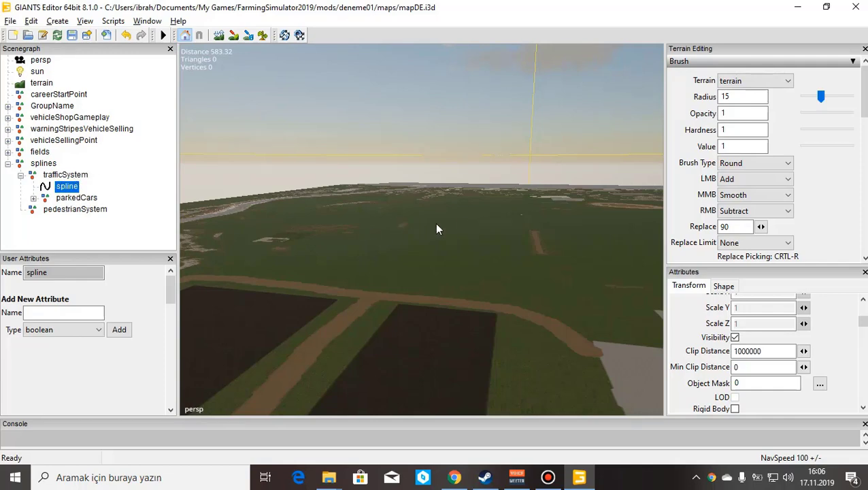
# Place the new spline on the dirt road beside the dark field, close to the junction with the side road
pyautogui.keyDown('alt'); pyautogui.moveTo(436, 224); pyautogui.dragTo(406, 209); pyautogui.keyUp('alt')
pyautogui.scroll(5, 433, 234)
pyautogui.keyDown('alt'); pyautogui.moveTo(433, 235); pyautogui.dragTo(362, 263); pyautogui.keyUp('alt')
pyautogui.scroll(3, 309, 202)
pyautogui.scroll(4, 364, 251)
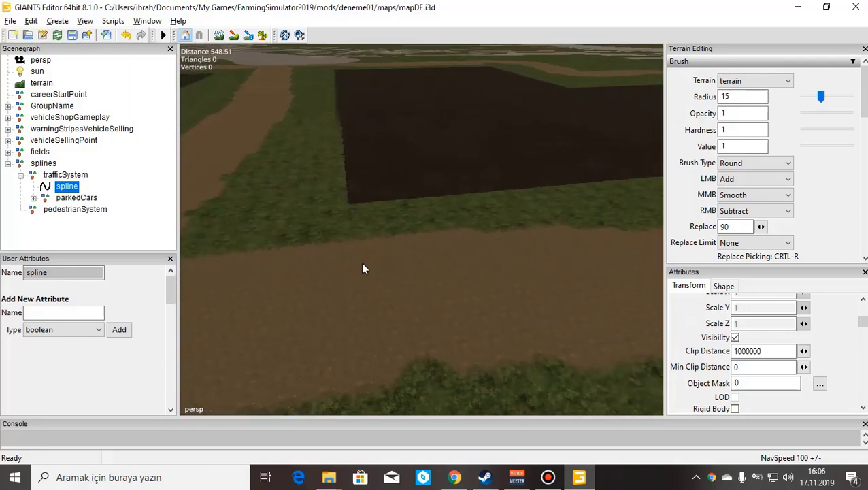
pyautogui.hotkey('ctrl', 'b')
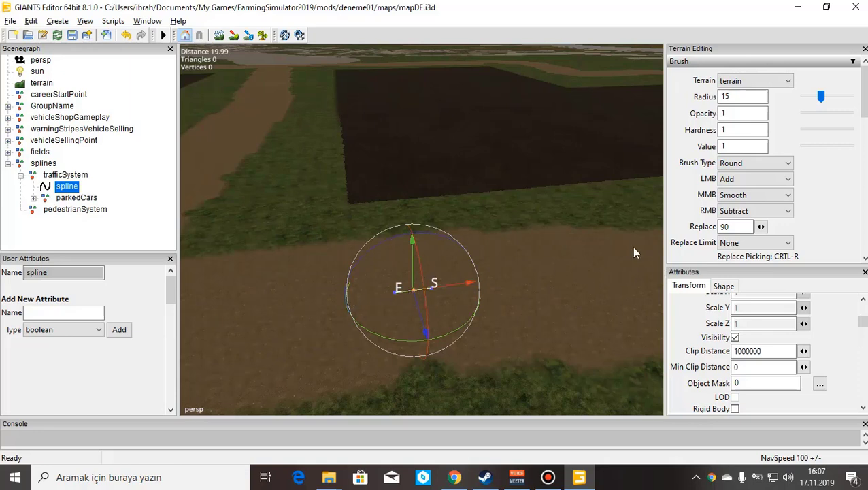
# Examine the road layout and fields surrounding the placed spline
pyautogui.scroll(-8, 521, 209)
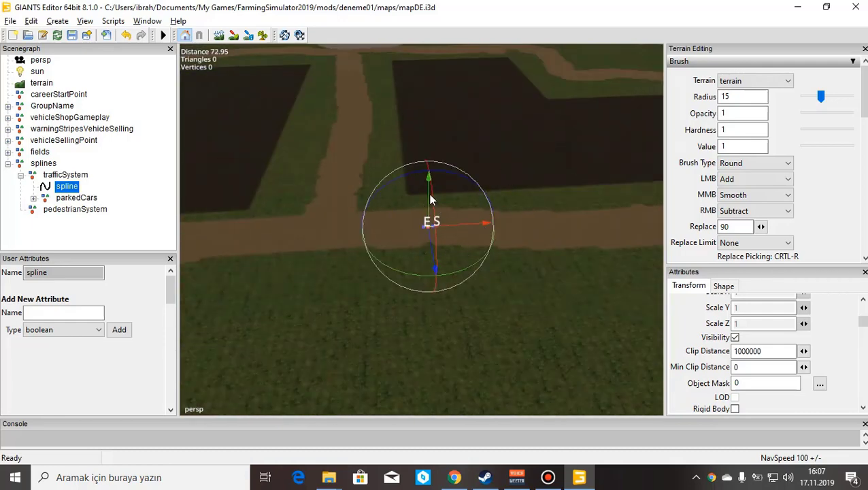
pyautogui.scroll(-5, 422, 232)
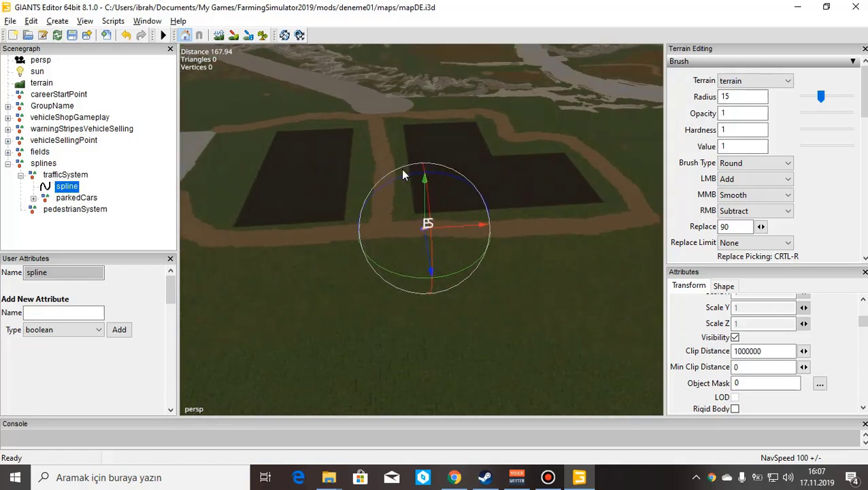
pyautogui.scroll(-5, 492, 165)
pyautogui.keyDown('alt'); pyautogui.moveTo(533, 297); pyautogui.dragTo(424, 291); pyautogui.keyUp('alt')
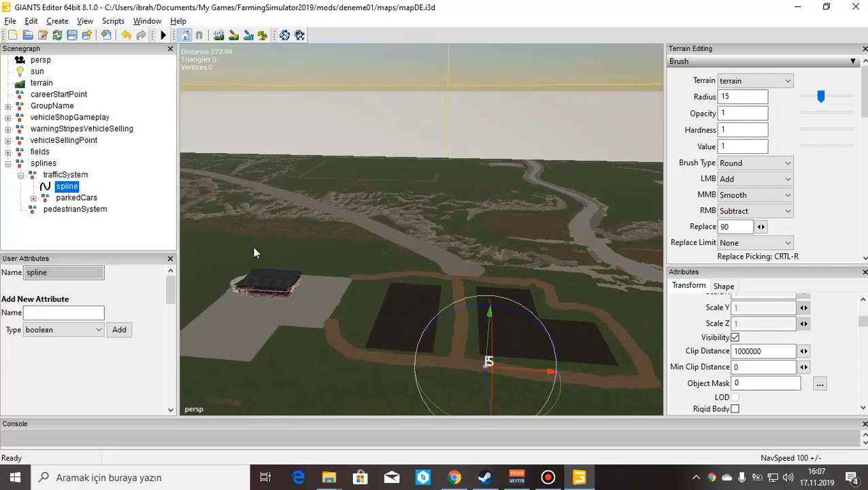
pyautogui.keyDown('alt'); pyautogui.moveTo(524, 209); pyautogui.dragTo(511, 280); pyautogui.keyUp('alt')
pyautogui.scroll(6, 573, 200)
pyautogui.keyDown('alt'); pyautogui.moveTo(494, 222); pyautogui.dragTo(512, 245); pyautogui.keyUp('alt')
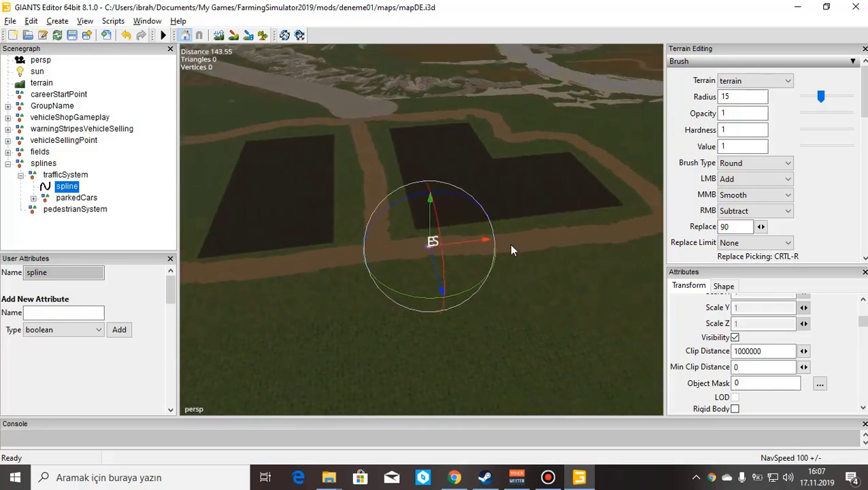
# Move the spline's end point along the dirt road to the mouth of the side road
pyautogui.scroll(8, 505, 219)
pyautogui.scroll(-3, 522, 212)
pyautogui.moveTo(517, 229); pyautogui.dragTo(511, 266, button='right')
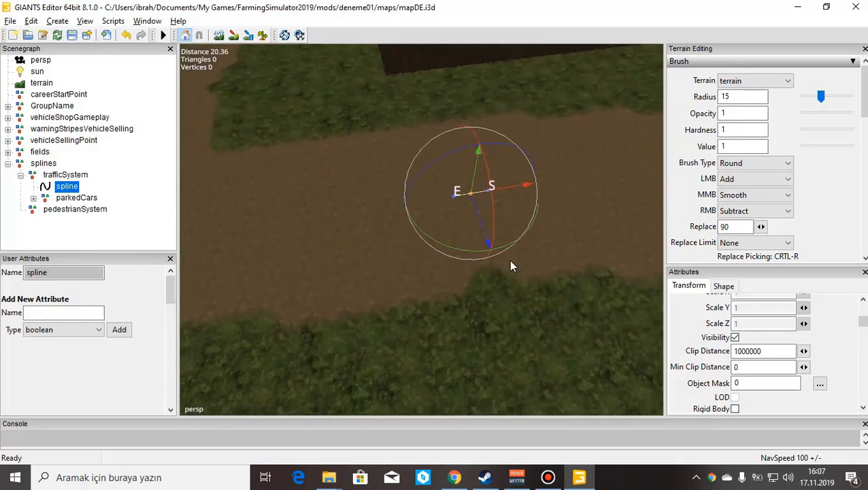
pyautogui.click(454, 198)
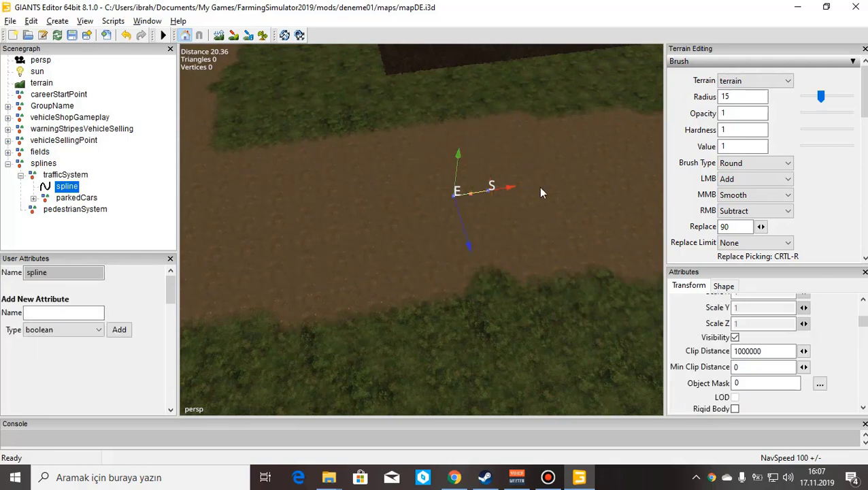
pyautogui.scroll(-3, 479, 231)
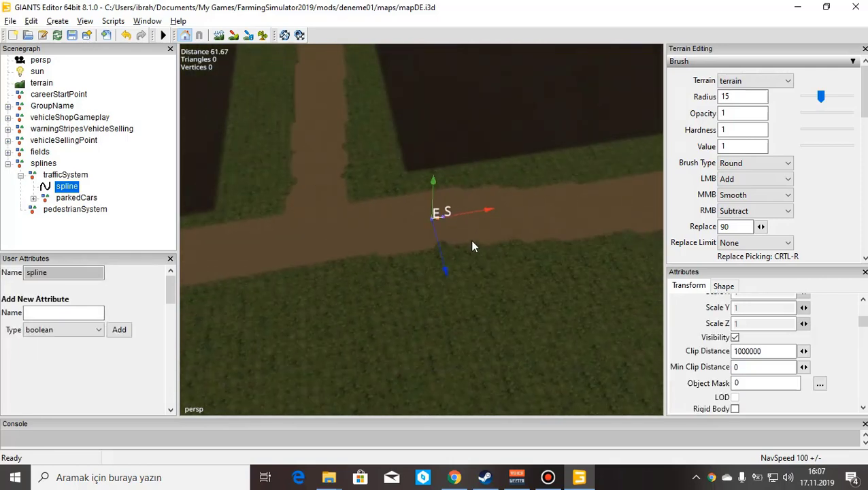
pyautogui.moveTo(492, 242); pyautogui.dragTo(485, 223, button='right')
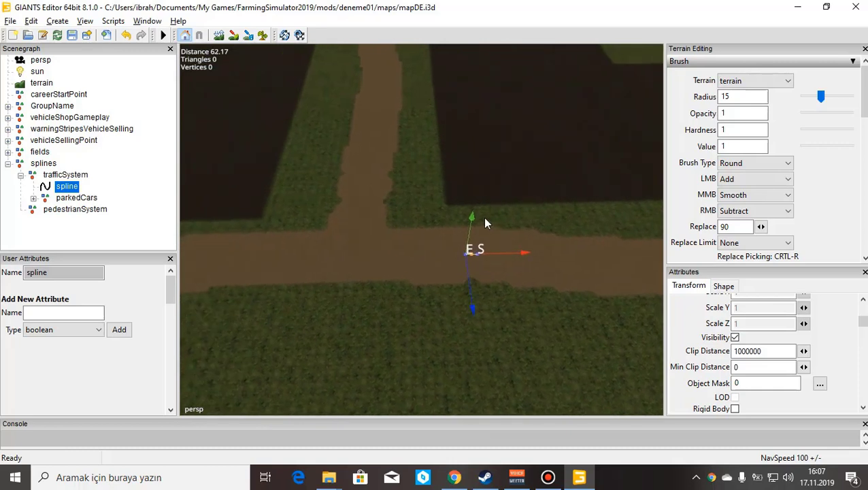
pyautogui.scroll(3, 446, 236)
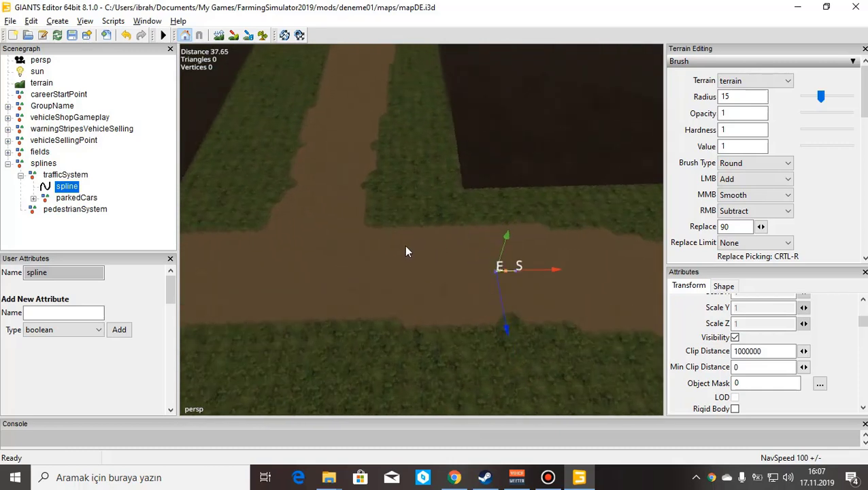
pyautogui.hotkey('ctrl', 'b')
pyautogui.click(358, 257)
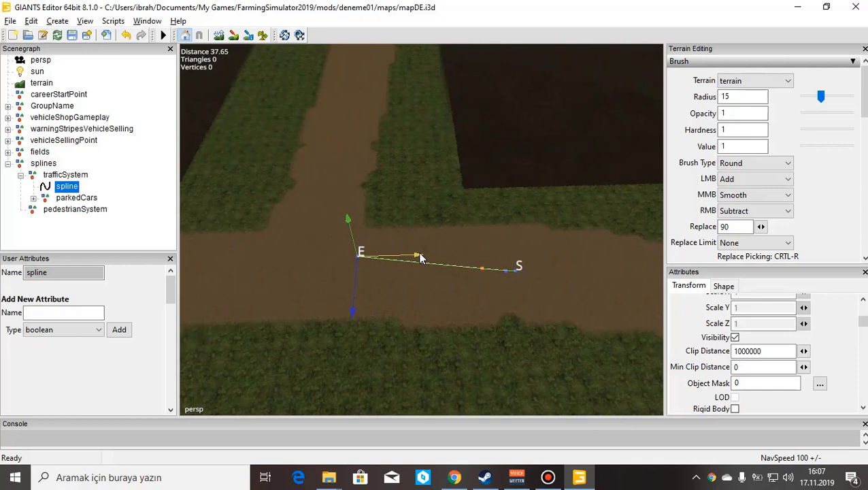
pyautogui.moveTo(420, 257); pyautogui.dragTo(400, 262)
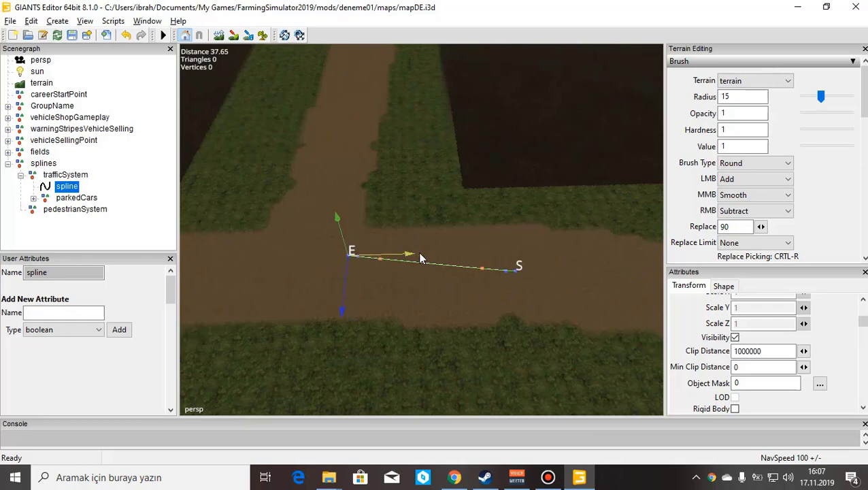
# Move the spline's end point around the corner into the side road so the path curves through the junction
pyautogui.scroll(5, 364, 245)
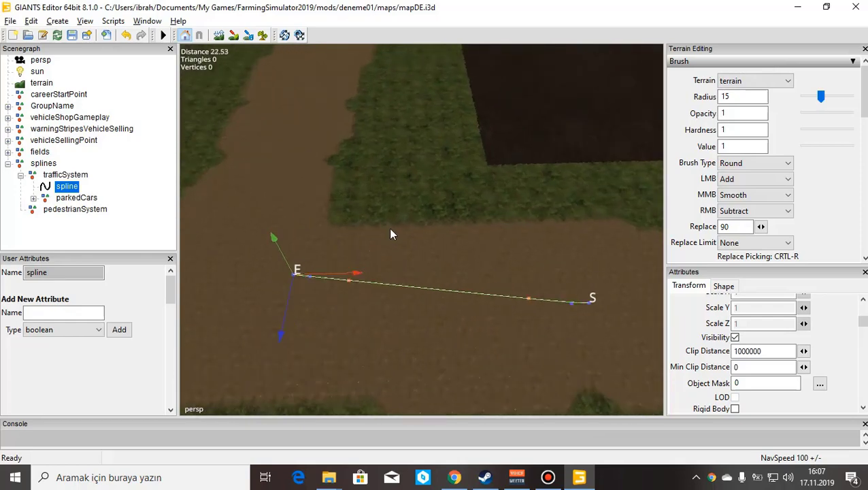
pyautogui.keyDown('alt'); pyautogui.moveTo(389, 228); pyautogui.dragTo(369, 196); pyautogui.keyUp('alt')
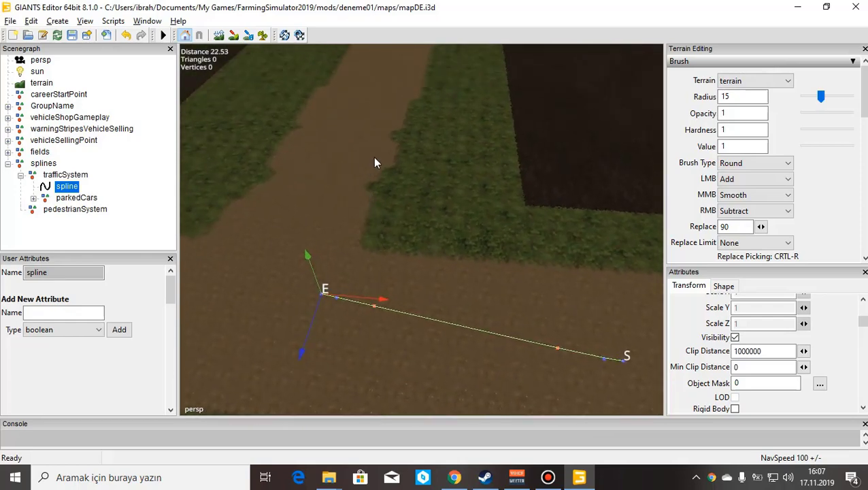
pyautogui.click(355, 182)
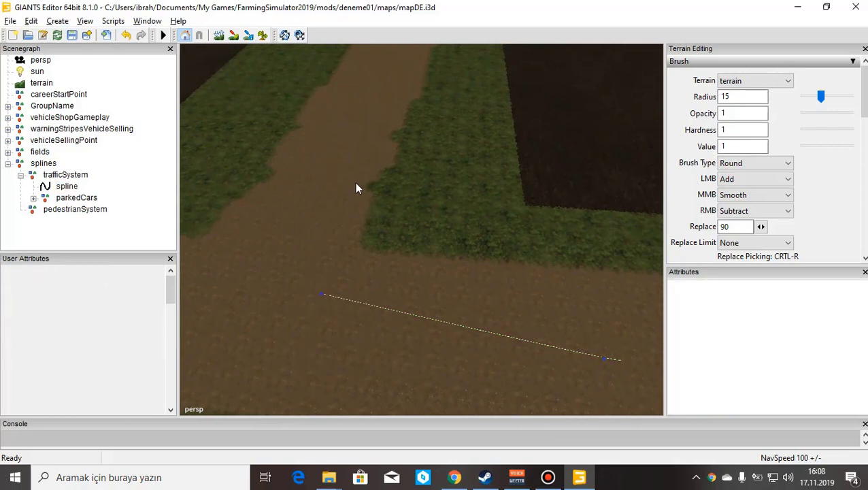
pyautogui.click(65, 187)
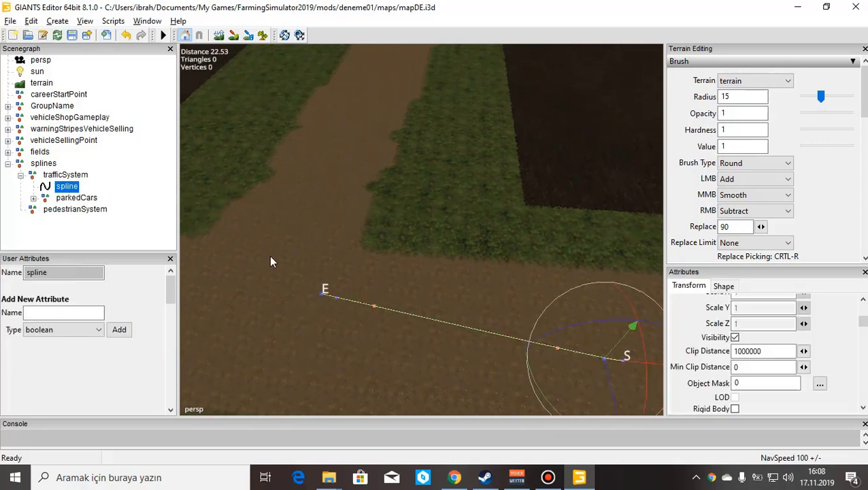
pyautogui.click(324, 297)
pyautogui.hotkey('ctrl', 'b')
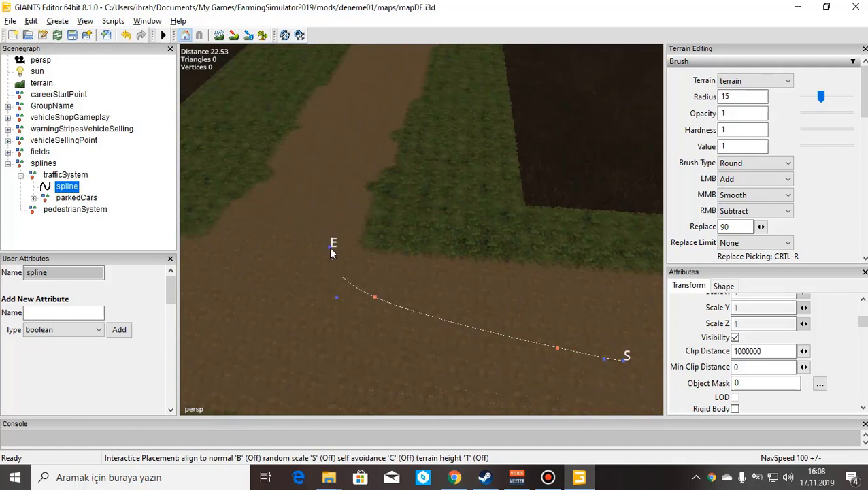
pyautogui.moveTo(323, 250); pyautogui.dragTo(324, 249)
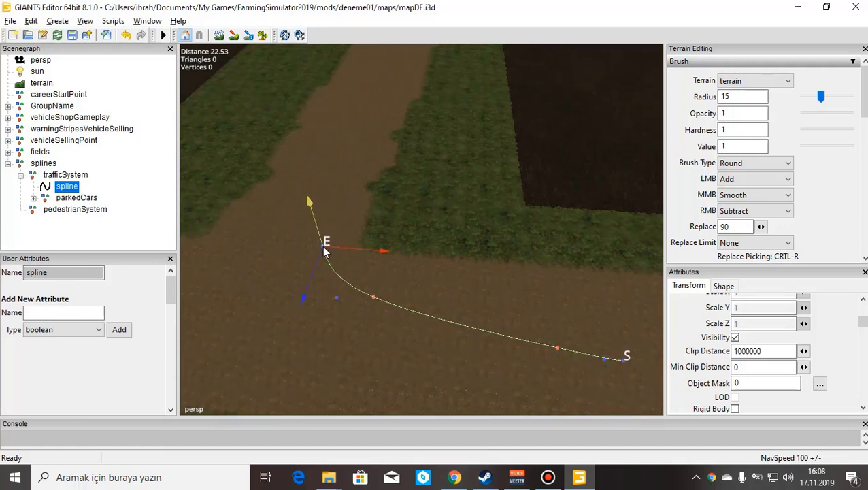
# Add a control point at the spline's end and place it farther up the side road between the fields
pyautogui.press('Insert')
pyautogui.keyDown('alt'); pyautogui.moveTo(398, 256); pyautogui.dragTo(399, 184); pyautogui.keyUp('alt')
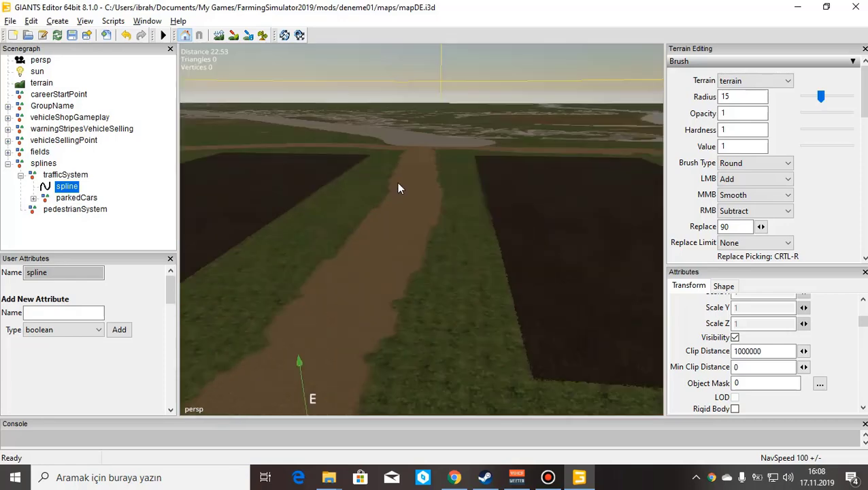
pyautogui.scroll(2, 386, 207)
pyautogui.hotkey('ctrl', 'b')
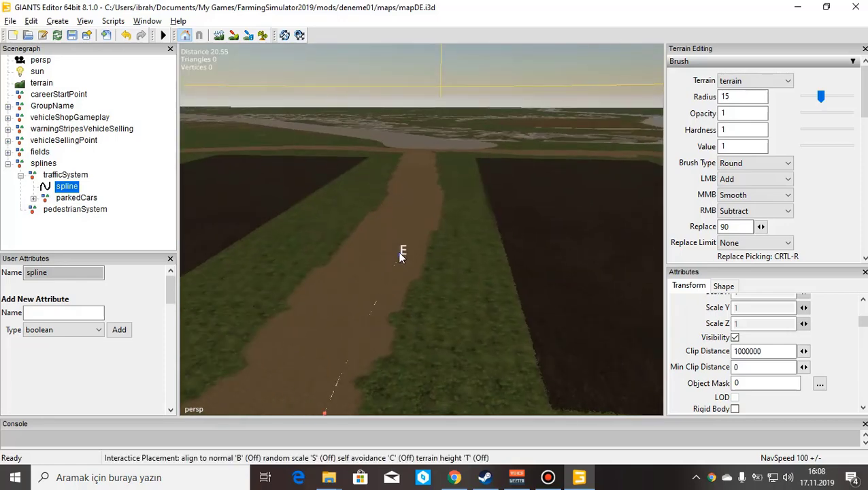
pyautogui.click(409, 187)
# Try to raise the terrain on the side road ahead of the spline's end, and undo the sculpting
pyautogui.moveTo(439, 245); pyautogui.dragTo(419, 276, button='right')
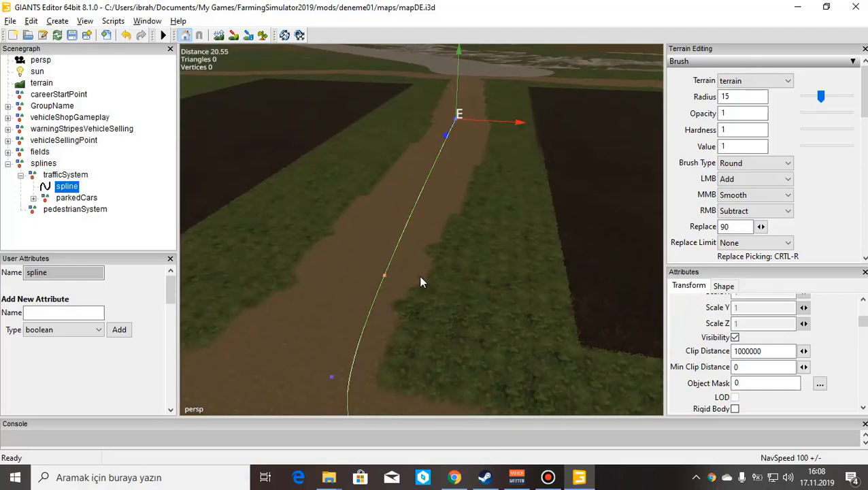
pyautogui.scroll(-2, 445, 263)
pyautogui.scroll(4, 439, 256)
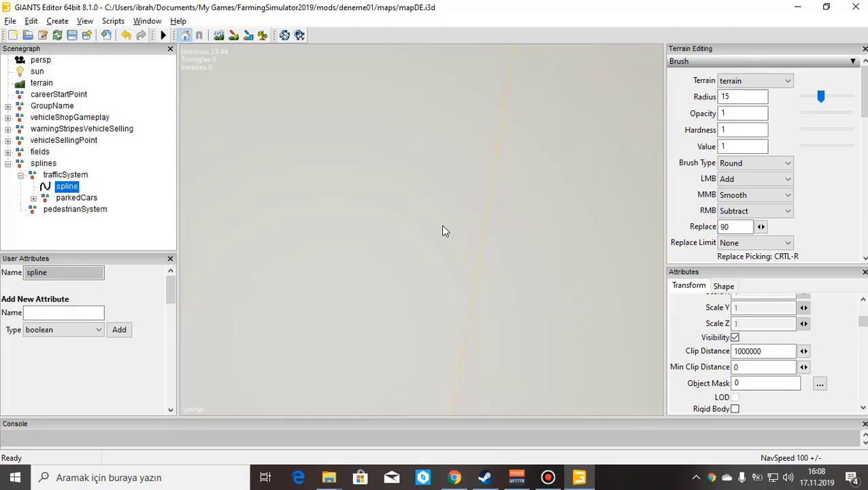
pyautogui.moveTo(443, 230); pyautogui.dragTo(449, 279, button='right')
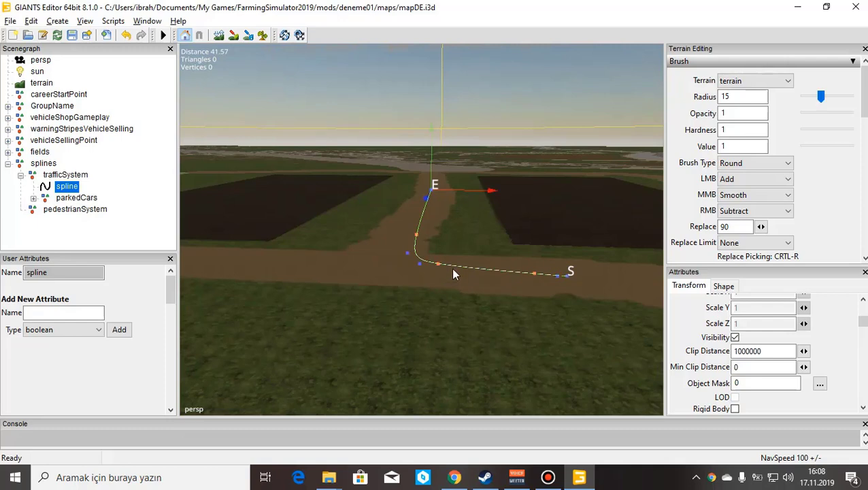
pyautogui.moveTo(417, 184); pyautogui.dragTo(373, 313, button='right')
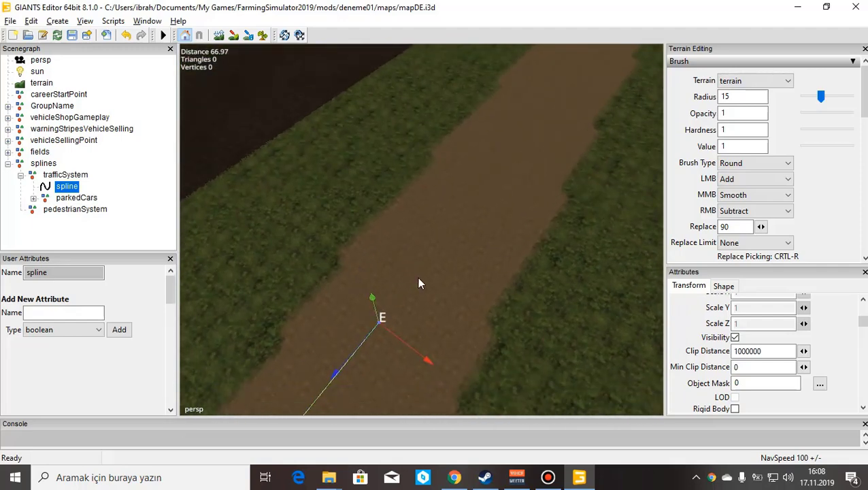
pyautogui.moveTo(419, 284); pyautogui.dragTo(456, 249, button='right')
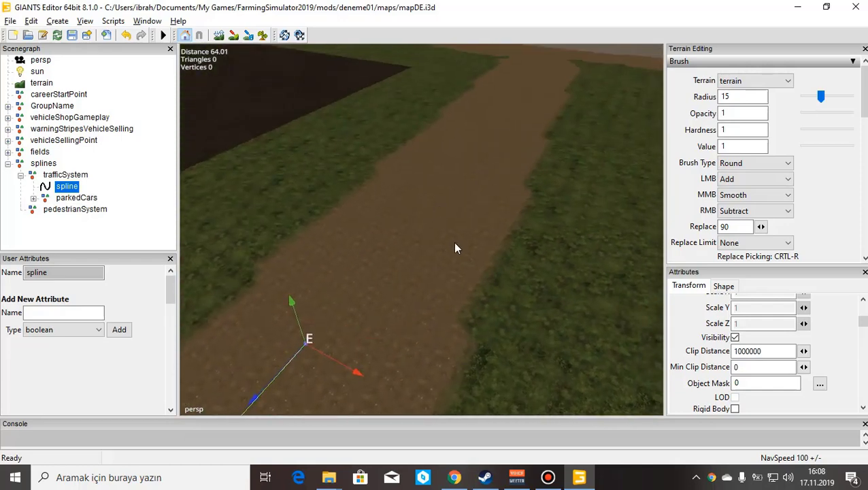
pyautogui.click(219, 34)
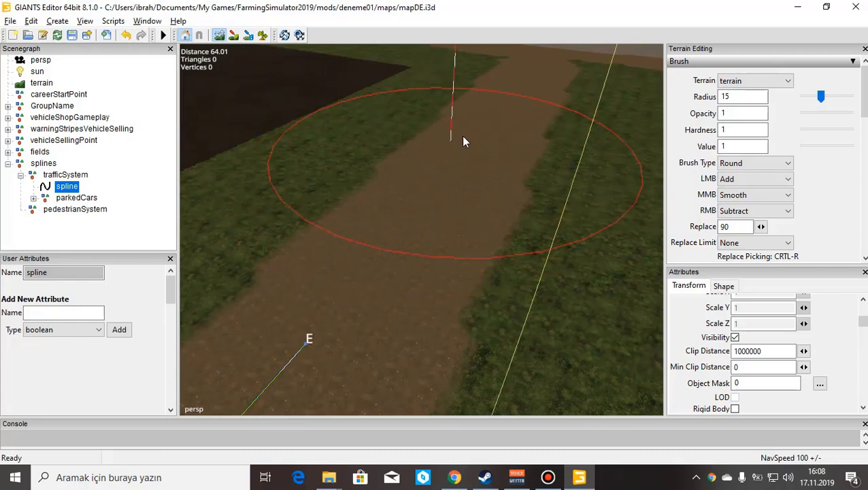
pyautogui.moveTo(441, 148)
pyautogui.mouseDown()
pyautogui.moveTo(450, 171)
pyautogui.moveTo(449, 159)
pyautogui.mouseUp()
pyautogui.hotkey('ctrl', 'z')
pyautogui.hotkey('ctrl', 'z')
pyautogui.hotkey('ctrl', 'z')
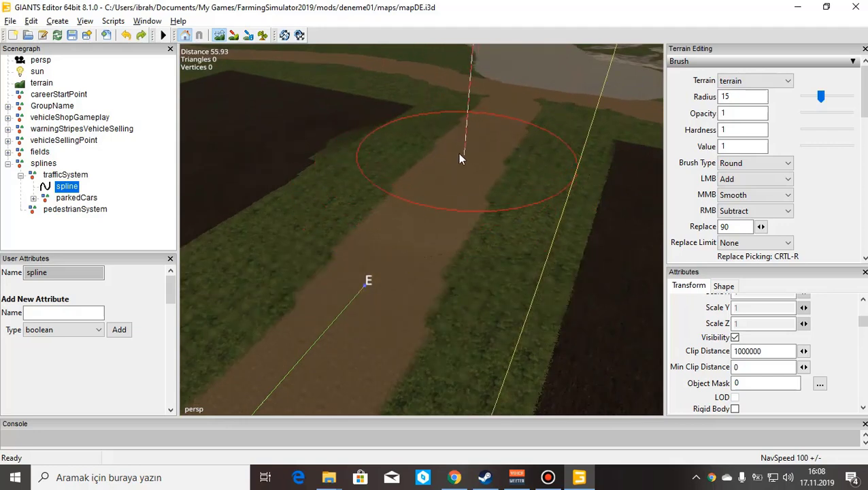
# Sculpt the terrain across the side road just beyond the spline's end and turn off terrain sculpting
pyautogui.moveTo(422, 154)
pyautogui.mouseDown()
pyautogui.moveTo(465, 161)
pyautogui.moveTo(439, 170)
pyautogui.moveTo(254, 54)
pyautogui.mouseUp()
pyautogui.click(220, 36)
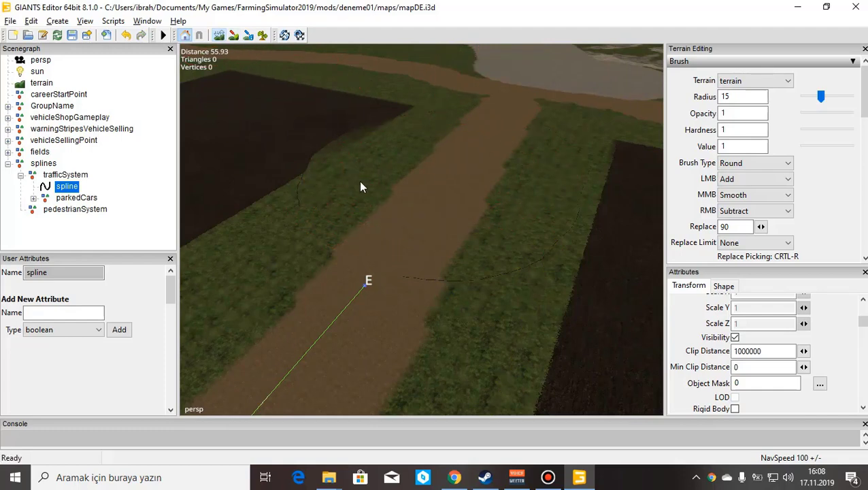
# Add another control point at the spline's end and place it a short distance ahead on the sculpted road section
pyautogui.scroll(3, 397, 222)
pyautogui.keyDown('alt'); pyautogui.moveTo(401, 219); pyautogui.dragTo(383, 257); pyautogui.keyUp('alt')
pyautogui.scroll(4, 389, 246)
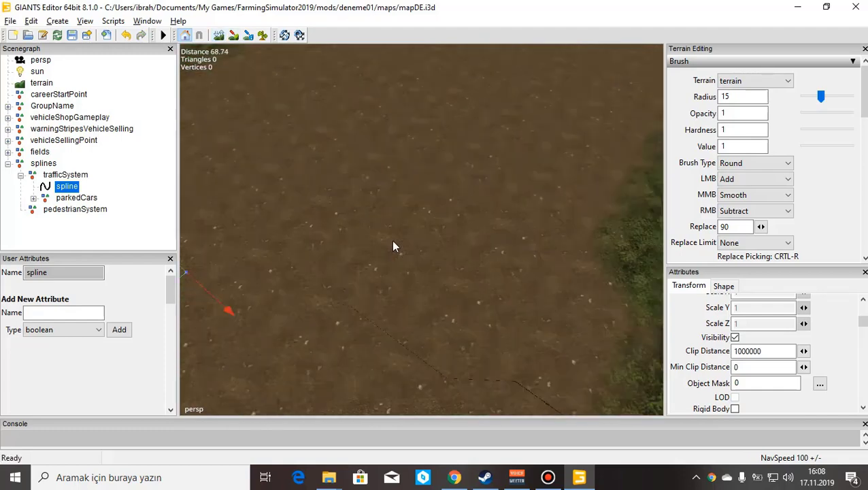
pyautogui.scroll(-4, 390, 243)
pyautogui.scroll(2, 392, 244)
pyautogui.press('Insert')
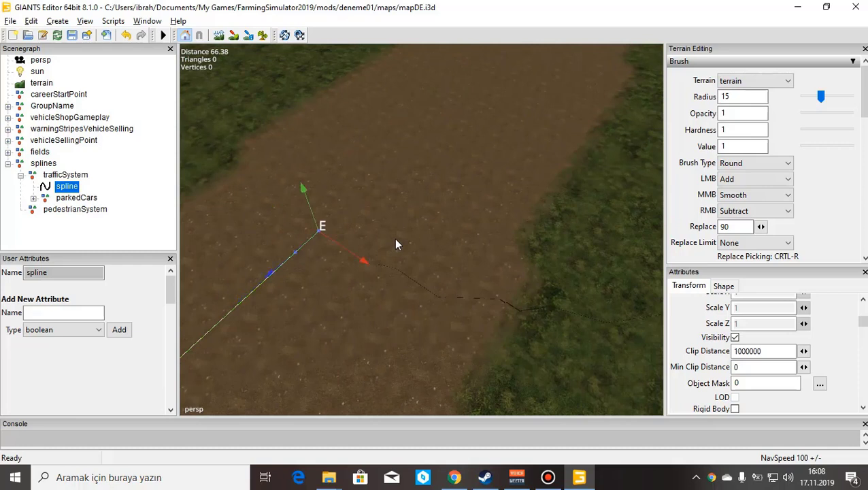
pyautogui.hotkey('ctrl', 'b')
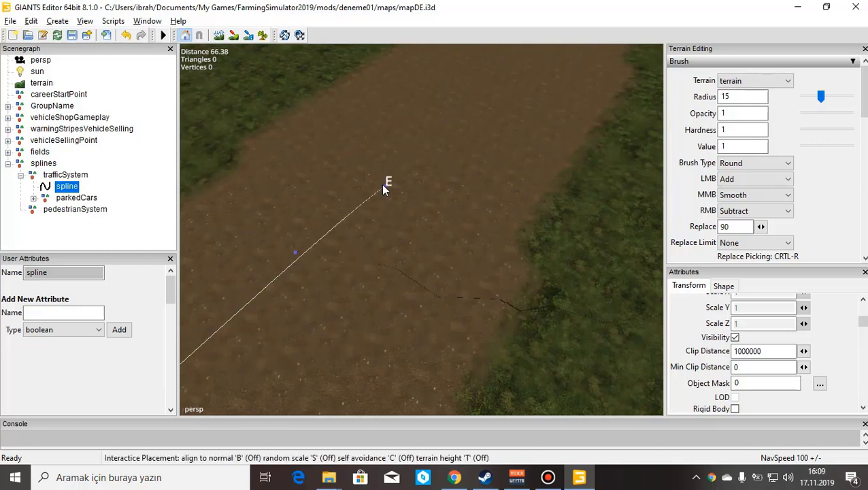
pyautogui.click(381, 184)
# Extend the spline with one more control point placed farther along the side road toward the upper junction
pyautogui.press('Insert')
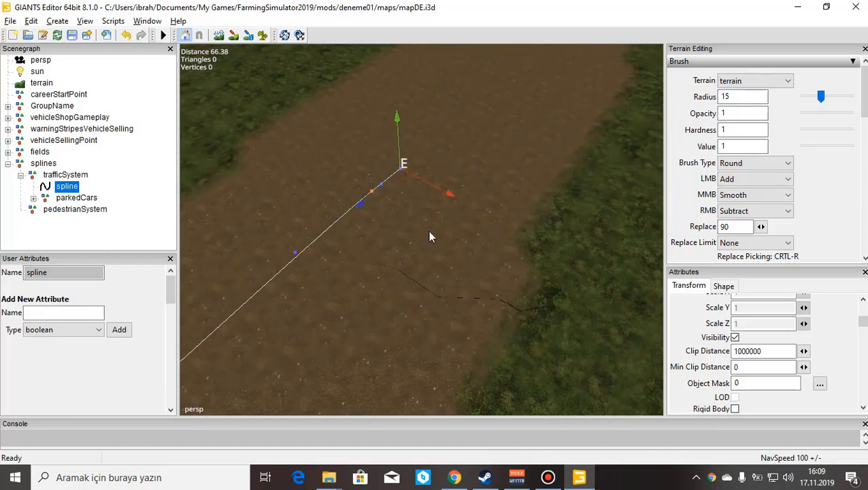
pyautogui.keyDown('alt'); pyautogui.moveTo(430, 232); pyautogui.dragTo(447, 194); pyautogui.keyUp('alt')
pyautogui.moveTo(446, 199); pyautogui.dragTo(428, 222, button='right')
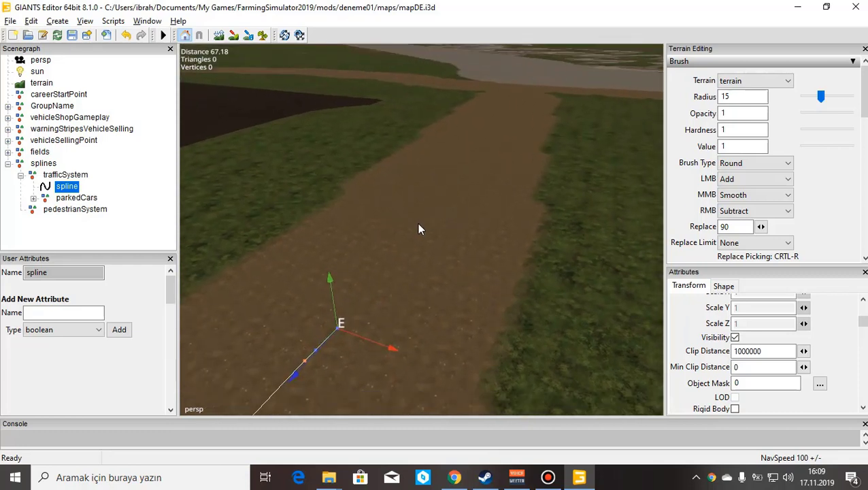
pyautogui.moveTo(414, 229); pyautogui.dragTo(409, 231)
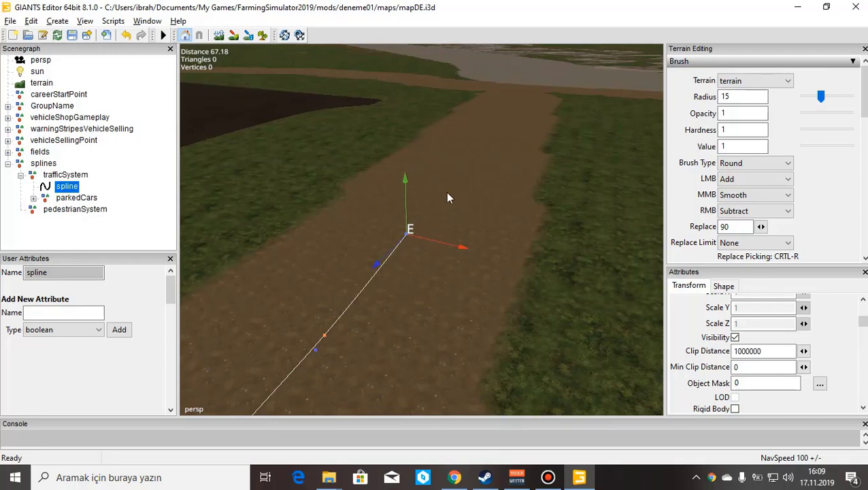
# Add a control point at the spline's end and place it a short distance ahead on the side road toward the junction
pyautogui.moveTo(450, 196); pyautogui.dragTo(455, 237, button='right')
pyautogui.scroll(-4, 450, 242)
pyautogui.scroll(6, 477, 217)
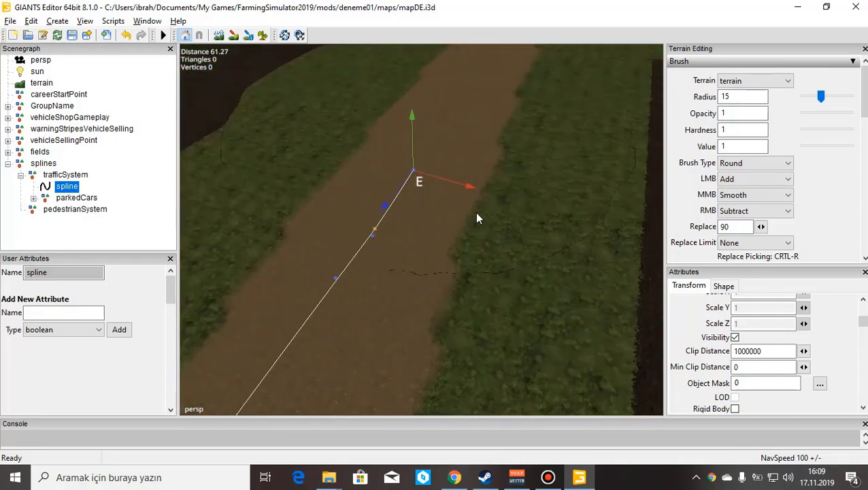
pyautogui.scroll(-5, 436, 201)
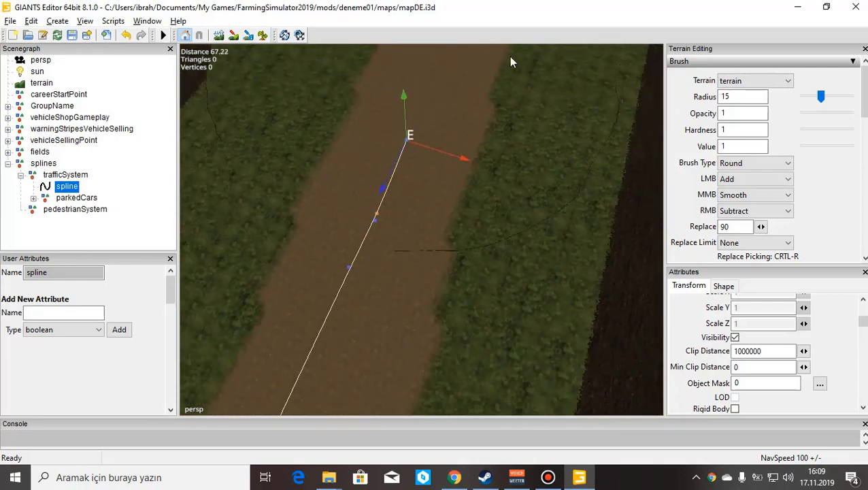
pyautogui.moveTo(476, 165); pyautogui.dragTo(371, 216, button='right')
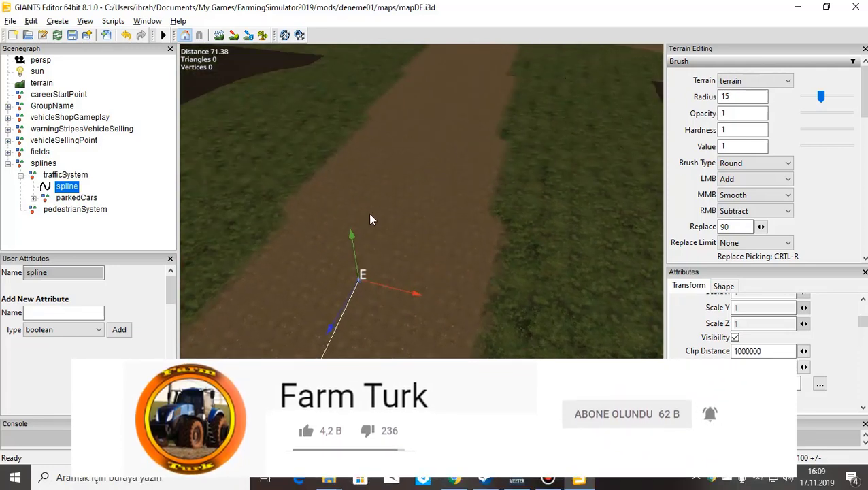
pyautogui.press('Insert')
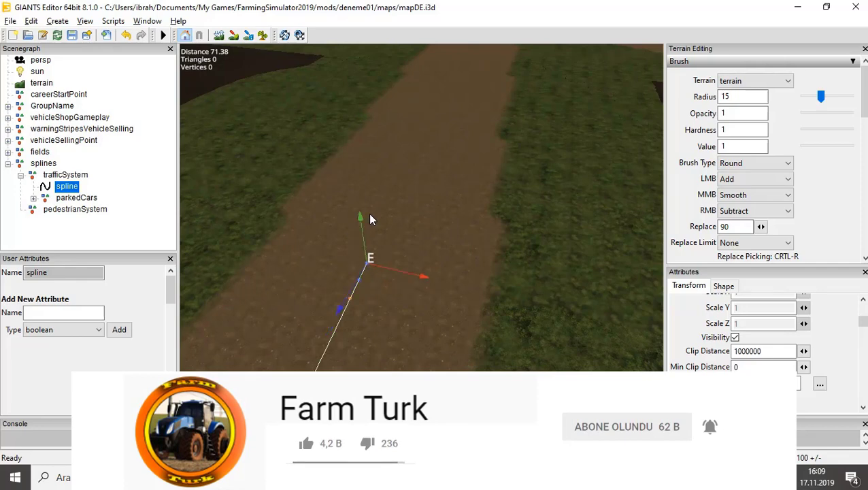
pyautogui.keyDown('alt'); pyautogui.moveTo(376, 222); pyautogui.dragTo(418, 250); pyautogui.keyUp('alt')
pyautogui.scroll(-5, 406, 260)
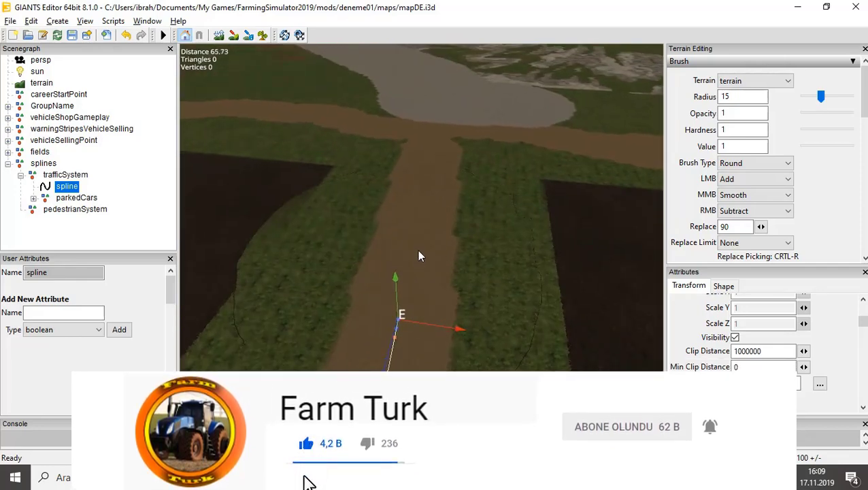
pyautogui.scroll(2, 428, 232)
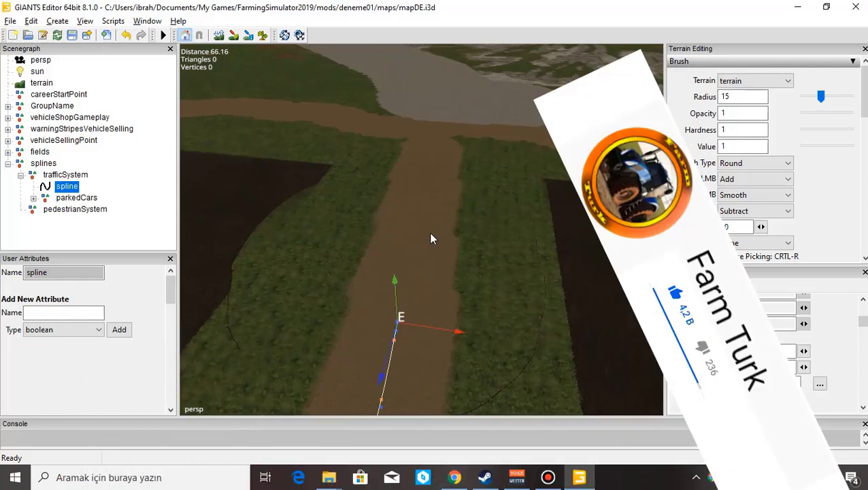
pyautogui.hotkey('ctrl', 'b')
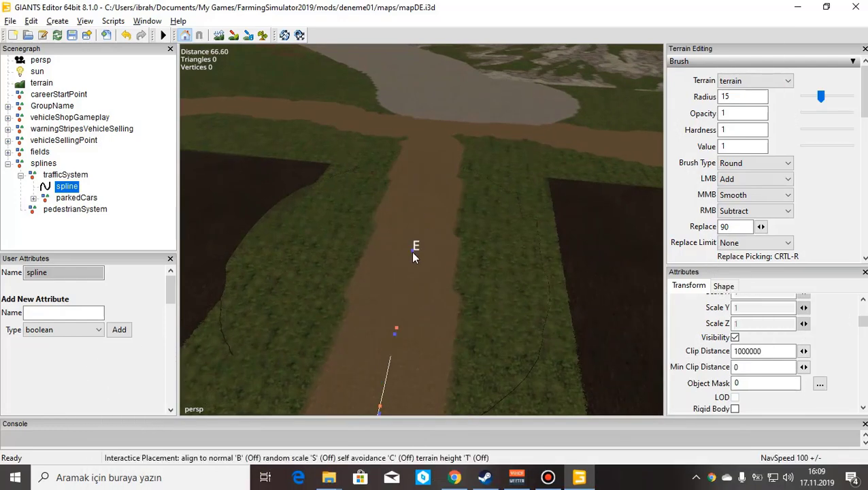
pyautogui.click(405, 299)
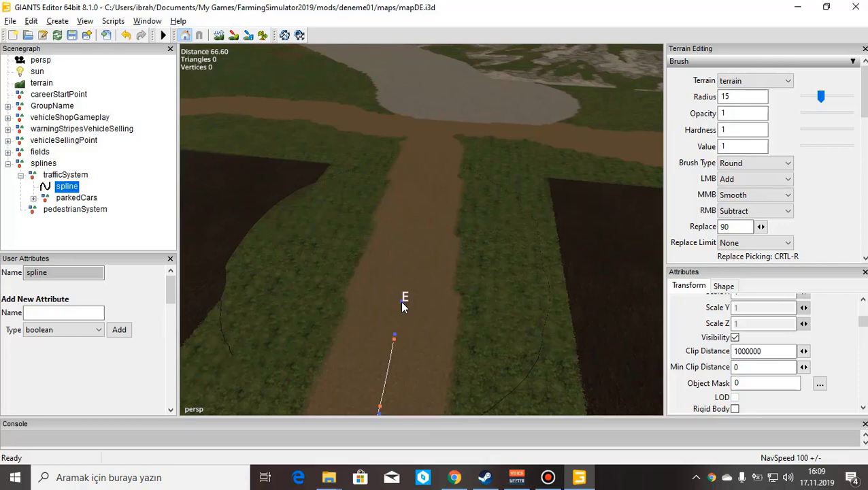
# Continue the spline up the side road with three more closely spaced control points leading toward the junction
pyautogui.keyDown('ctrl'); pyautogui.click(418, 268); pyautogui.keyUp('ctrl')
pyautogui.click(413, 262)
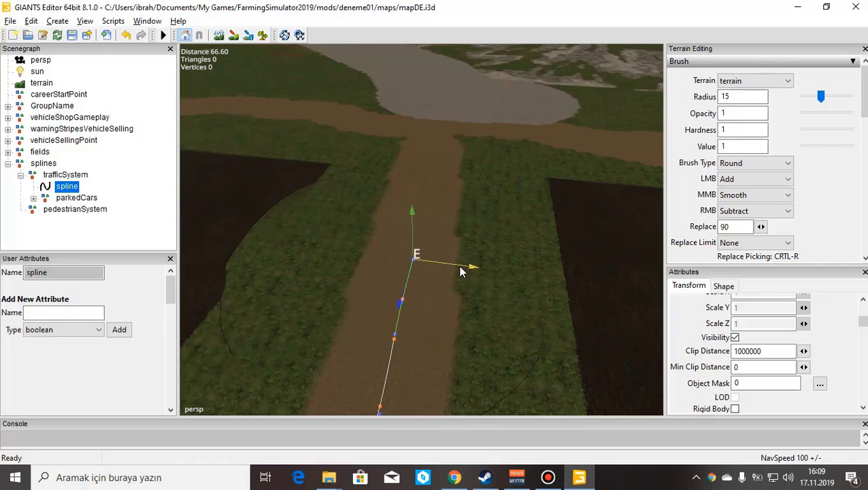
pyautogui.keyDown('ctrl'); pyautogui.click(428, 225); pyautogui.keyUp('ctrl')
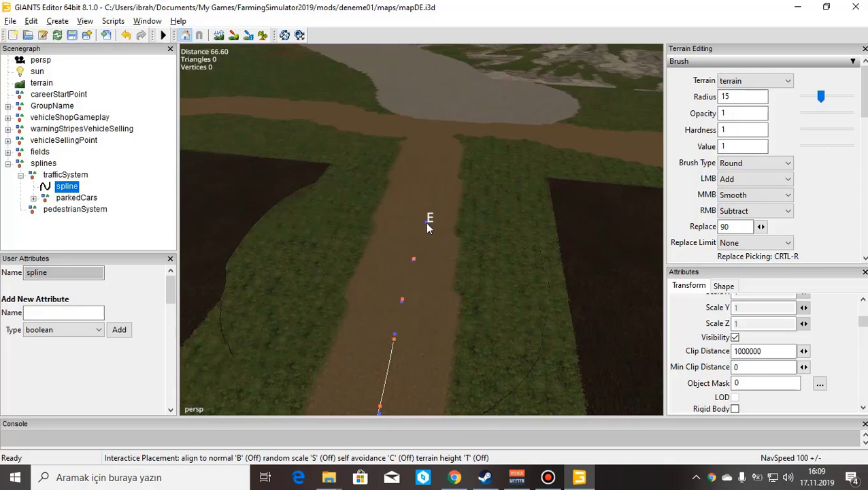
pyautogui.click(439, 212)
pyautogui.keyDown('ctrl'); pyautogui.click(440, 212); pyautogui.keyUp('ctrl')
pyautogui.click(445, 194)
pyautogui.press('Insert')
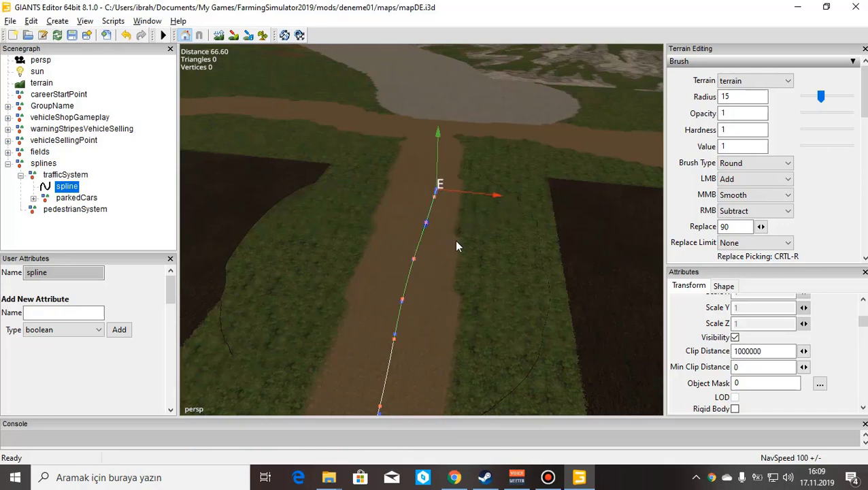
# Add a control point at the spline's end and place it at the side road's mouth, just before the junction
pyautogui.keyDown('alt'); pyautogui.moveTo(447, 266); pyautogui.dragTo(387, 314, button='right'); pyautogui.keyUp('alt')
pyautogui.keyDown('alt'); pyautogui.moveTo(388, 315); pyautogui.dragTo(413, 293); pyautogui.keyUp('alt')
pyautogui.scroll(3, 442, 255)
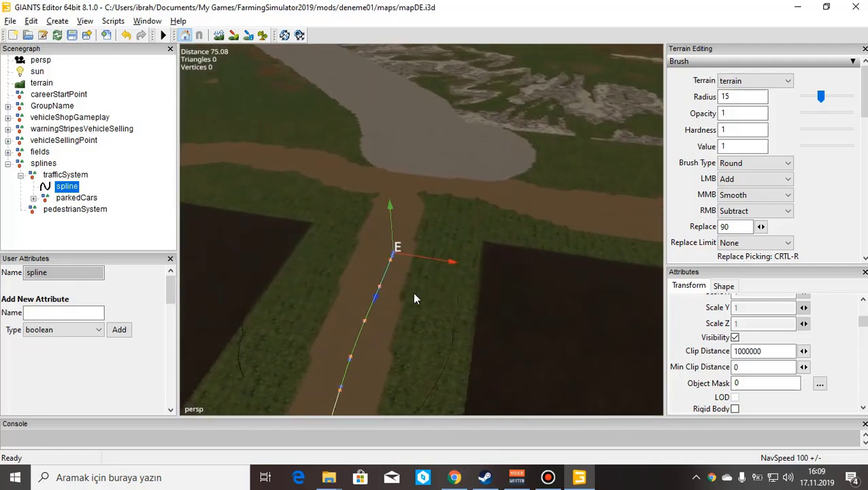
pyautogui.scroll(4, 426, 276)
pyautogui.moveTo(434, 271); pyautogui.dragTo(398, 290, button='right')
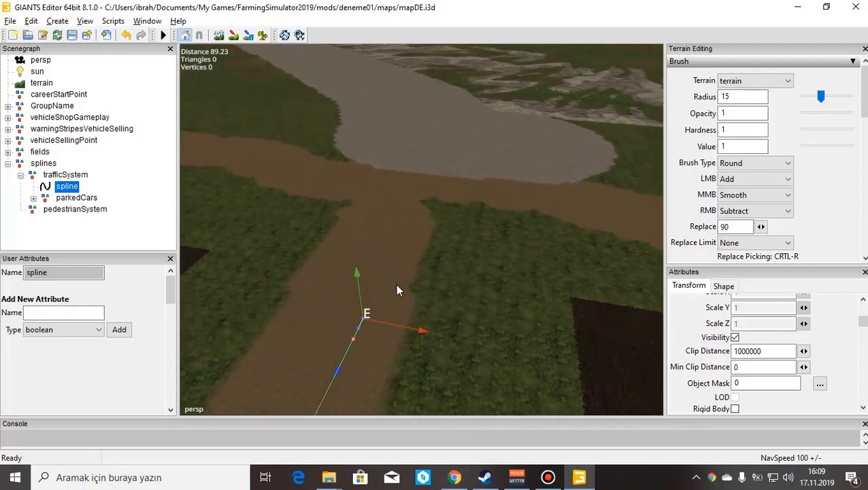
pyautogui.press('Insert')
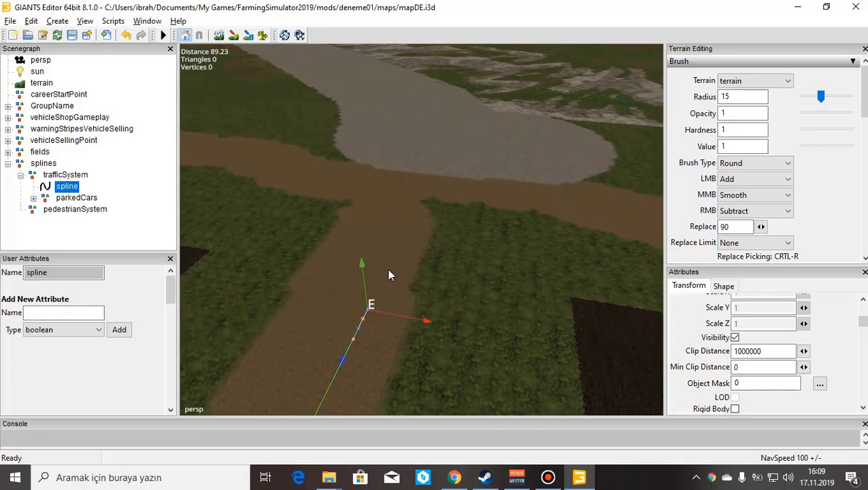
pyautogui.hotkey('ctrl', 'b')
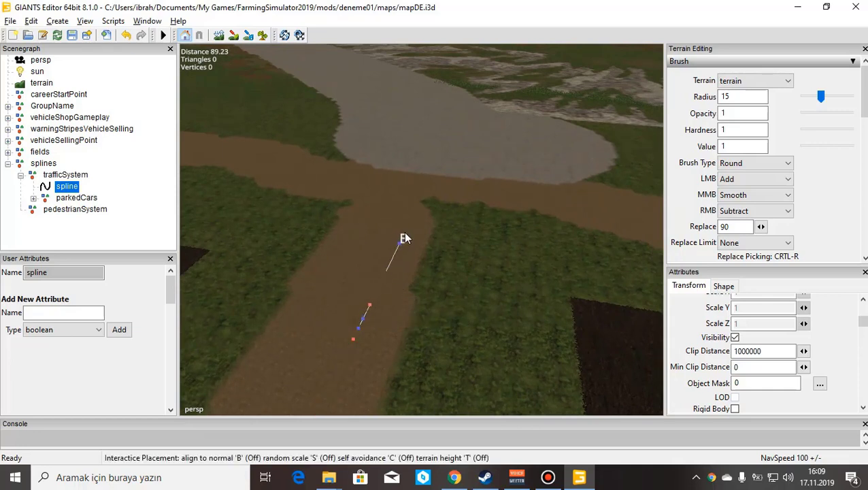
pyautogui.click(405, 232)
# Extend the spline across the dirt crossroad with a control point on the grey road's rounded end
pyautogui.press('Insert')
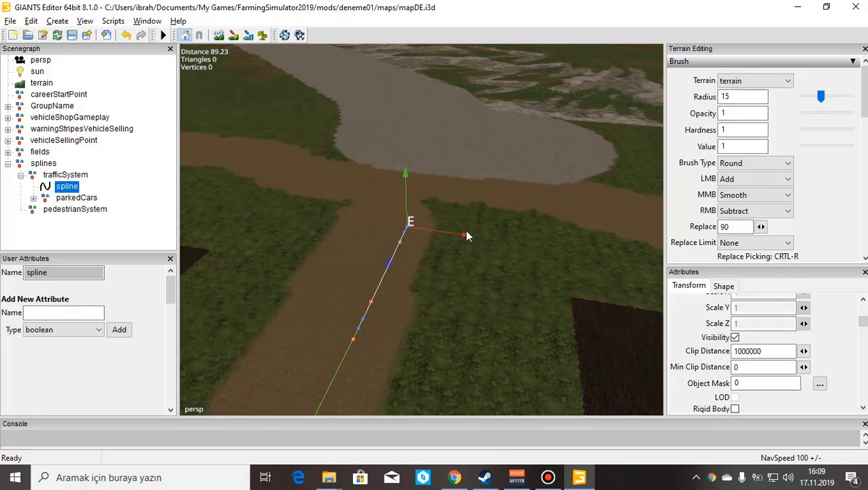
pyautogui.moveTo(475, 280); pyautogui.dragTo(480, 247, button='right')
pyautogui.hotkey('ctrl', 'b')
pyautogui.click(486, 235)
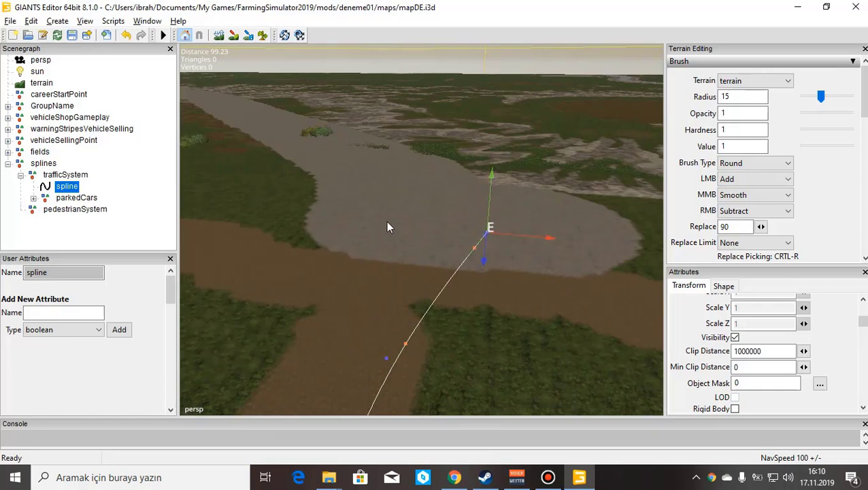
# Add another control point and place it near the edge of the grey road, just past its rounded end
pyautogui.keyDown('alt'); pyautogui.moveTo(467, 185); pyautogui.dragTo(497, 234); pyautogui.keyUp('alt')
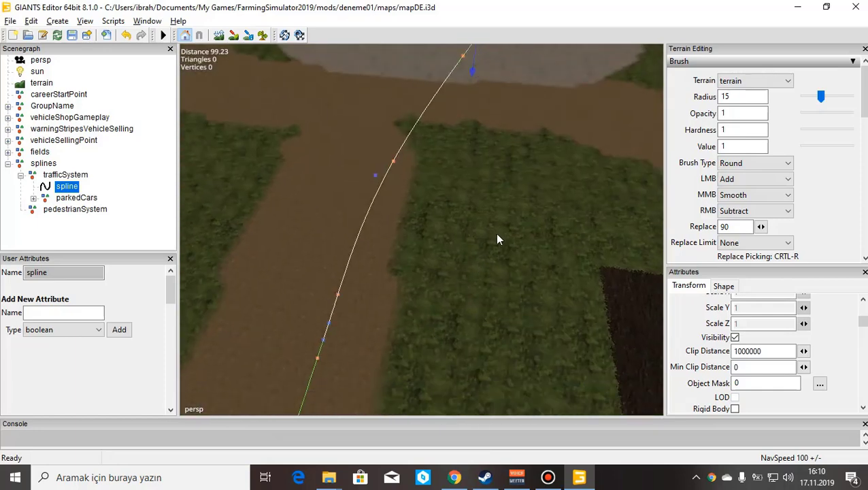
pyautogui.scroll(-4, 436, 270)
pyautogui.moveTo(437, 276); pyautogui.dragTo(481, 225, button='right')
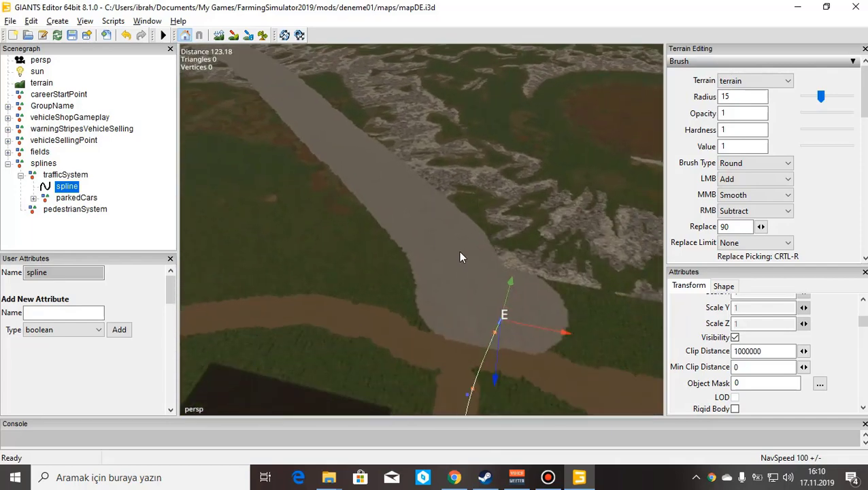
pyautogui.click(483, 260)
pyautogui.hotkey('ctrl', 'b')
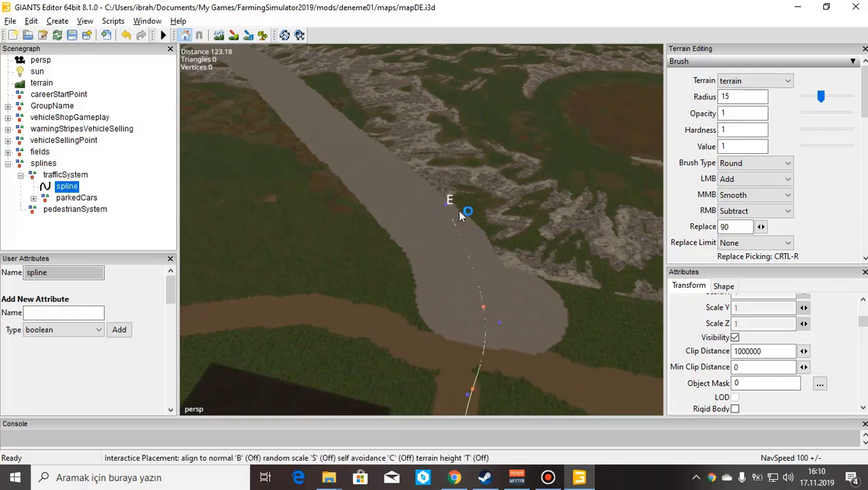
pyautogui.moveTo(489, 256); pyautogui.dragTo(479, 268)
pyautogui.moveTo(481, 268); pyautogui.dragTo(491, 270)
pyautogui.click(492, 266)
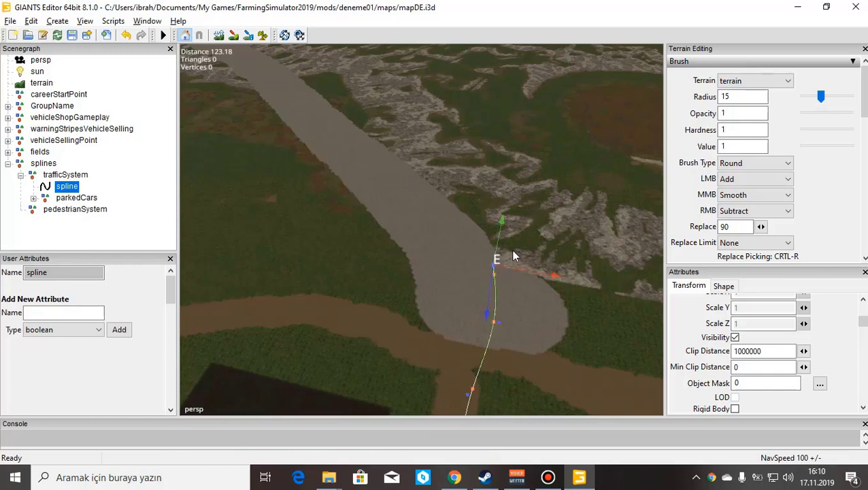
# Extend the spline along the first stretch of the long grey road with two control points near its edge
pyautogui.scroll(-3, 503, 252)
pyautogui.keyDown('alt'); pyautogui.moveTo(502, 253); pyautogui.dragTo(461, 219); pyautogui.keyUp('alt')
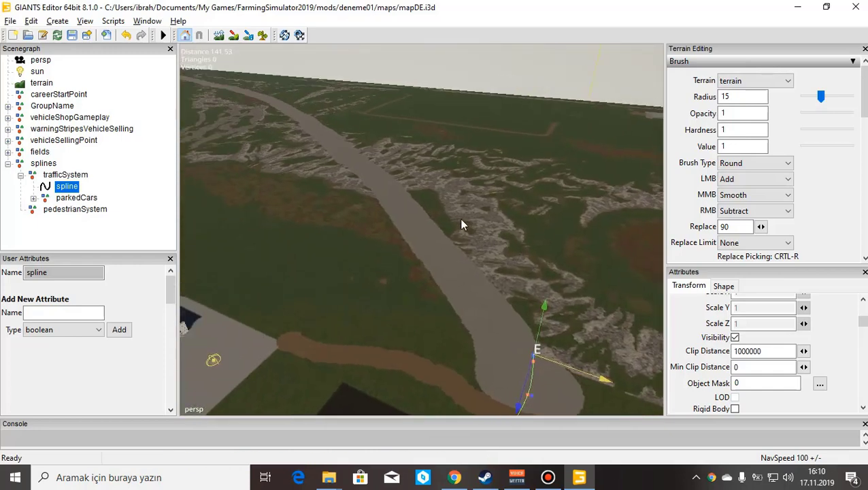
pyautogui.hotkey('ctrl', 'b')
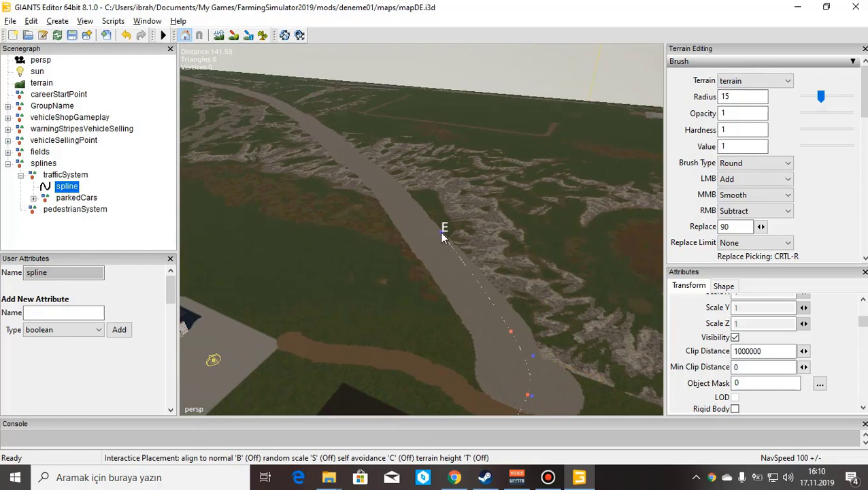
pyautogui.click(473, 272)
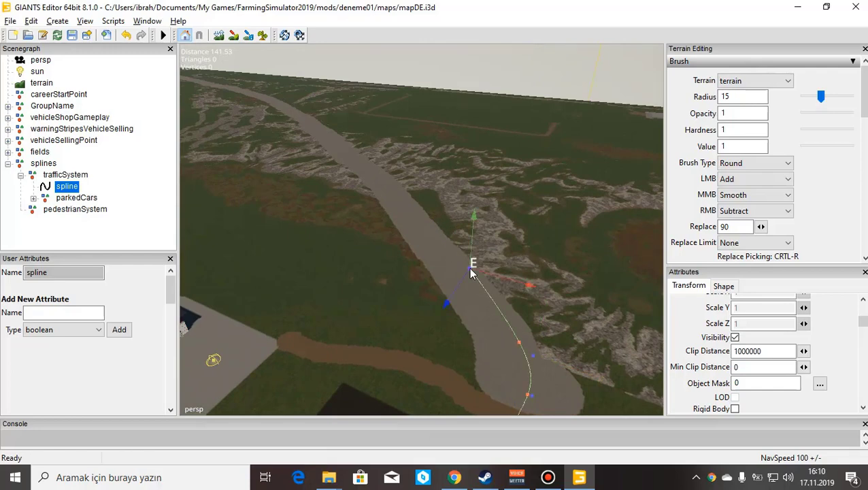
pyautogui.moveTo(443, 271); pyautogui.dragTo(429, 240, button='right')
pyautogui.hotkey('ctrl', 'b')
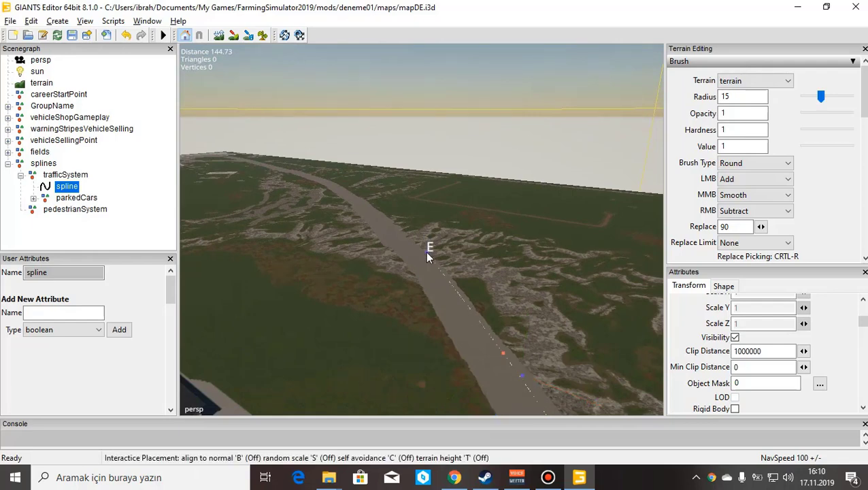
pyautogui.click(421, 253)
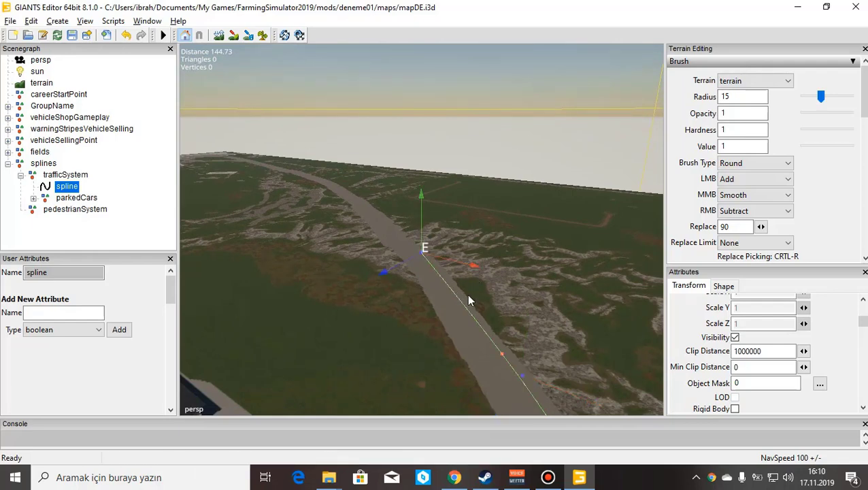
# Add two widely spaced control points farther along the grey road, following the same edge through its bend
pyautogui.moveTo(491, 307); pyautogui.dragTo(463, 310, button='right')
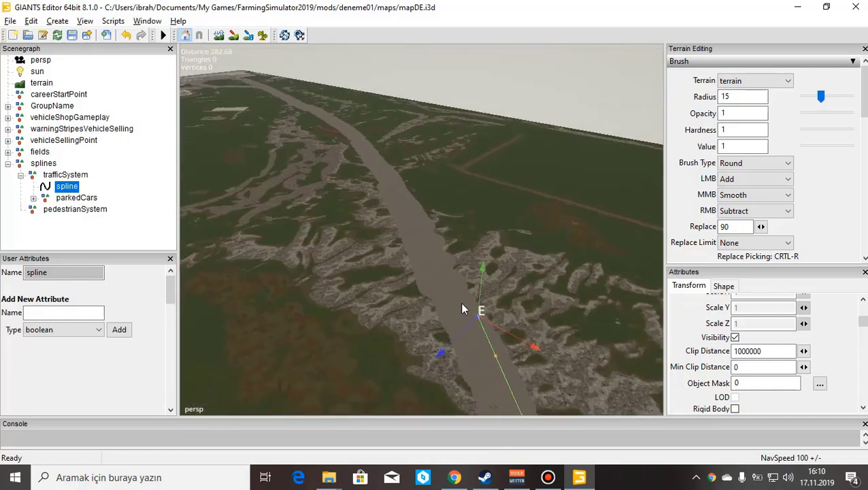
pyautogui.hotkey('ctrl', 'b')
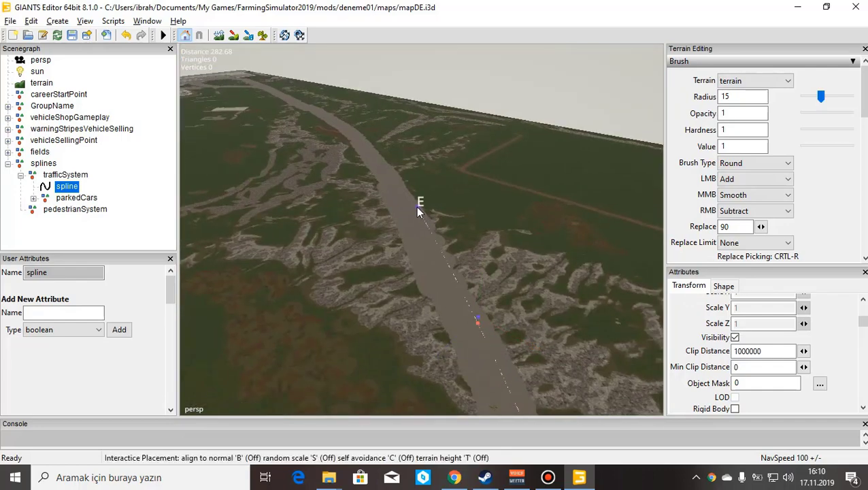
pyautogui.click(417, 208)
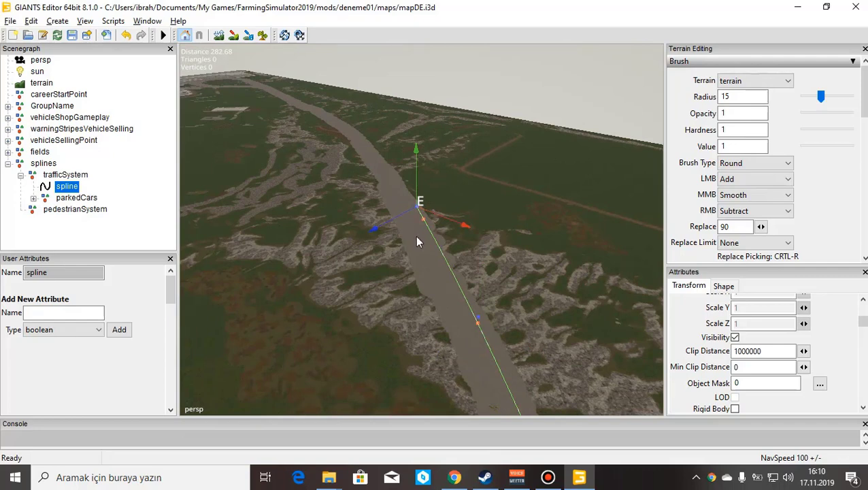
pyautogui.moveTo(417, 242); pyautogui.dragTo(475, 250, button='right')
pyautogui.press('space')
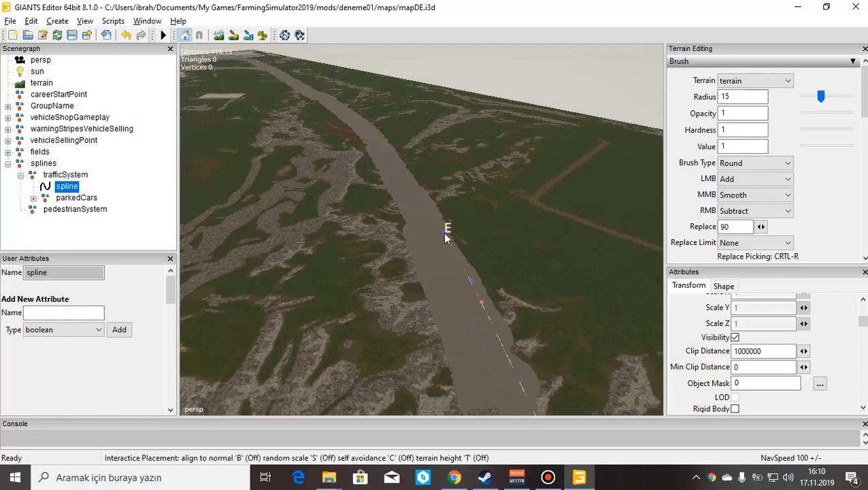
pyautogui.click(402, 161)
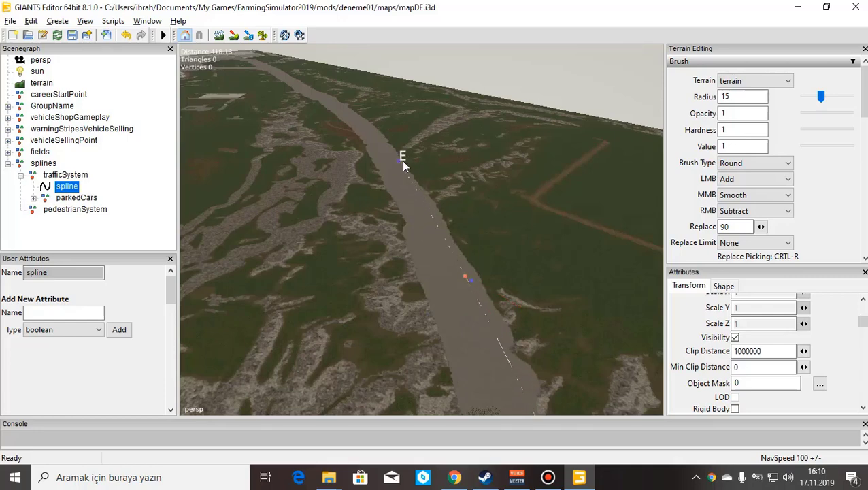
# Extend the spline with two more control points along the same edge of the long grey road, beyond its bend
pyautogui.moveTo(402, 160); pyautogui.dragTo(502, 234, button='right')
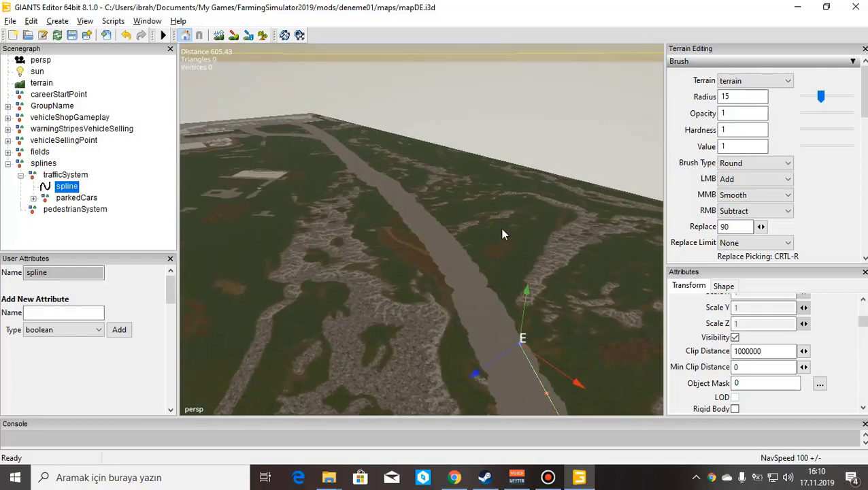
pyautogui.hotkey('ctrl', 'b')
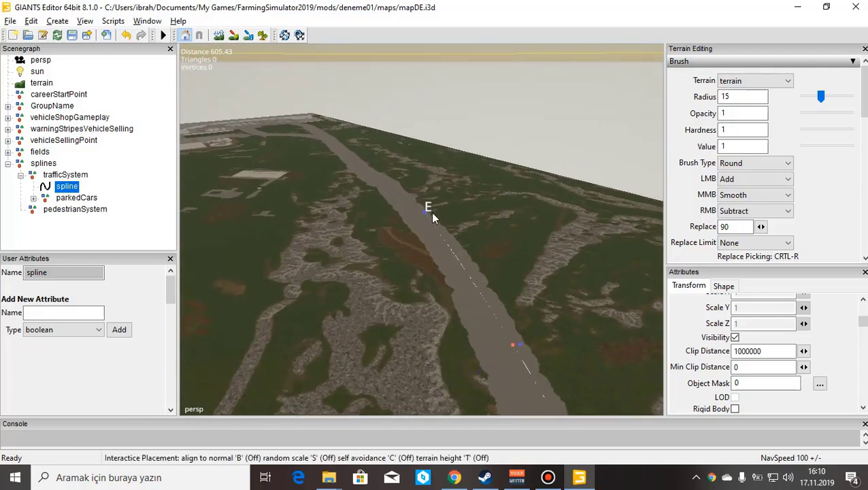
pyautogui.click(452, 243)
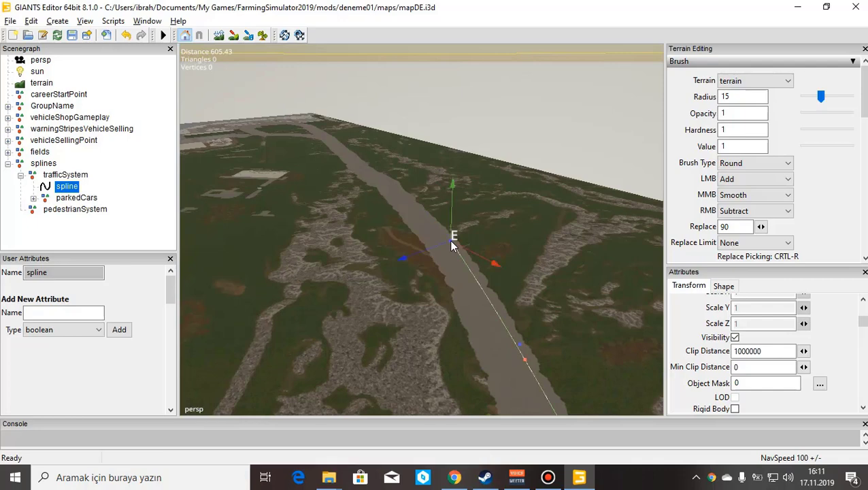
pyautogui.moveTo(542, 250); pyautogui.dragTo(502, 249, button='right')
pyautogui.press('i')
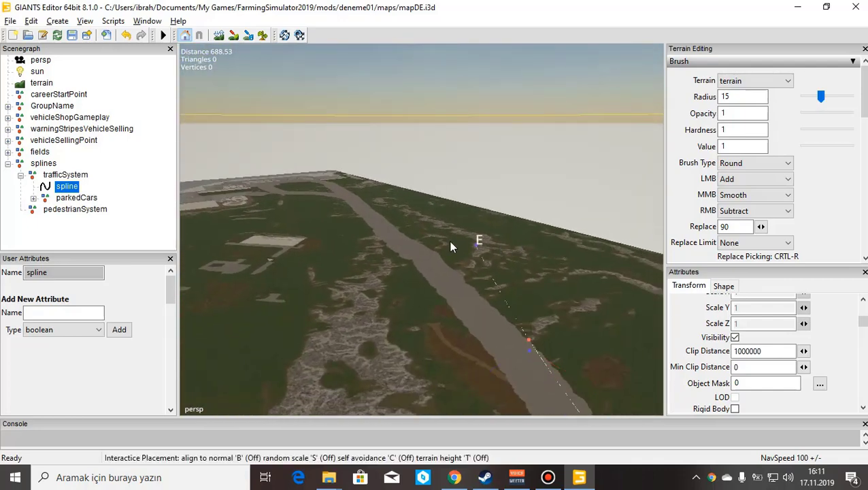
pyautogui.click(433, 251)
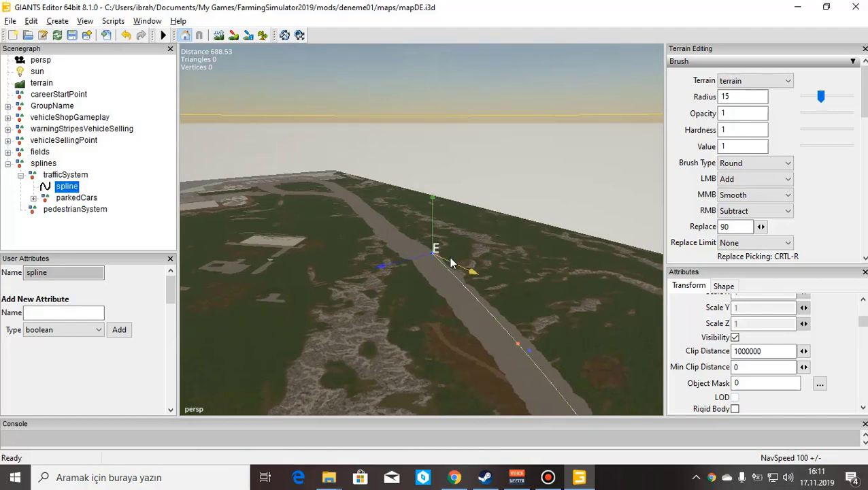
# Add two control points on the last stretch of the grey road, ending beside the fork where the loop begins
pyautogui.moveTo(451, 262); pyautogui.dragTo(491, 260, button='right')
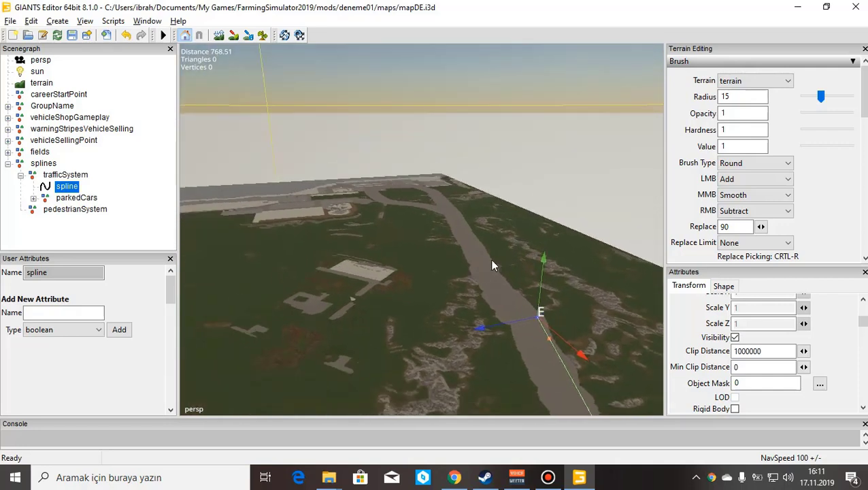
pyautogui.hotkey('ctrl', 'b')
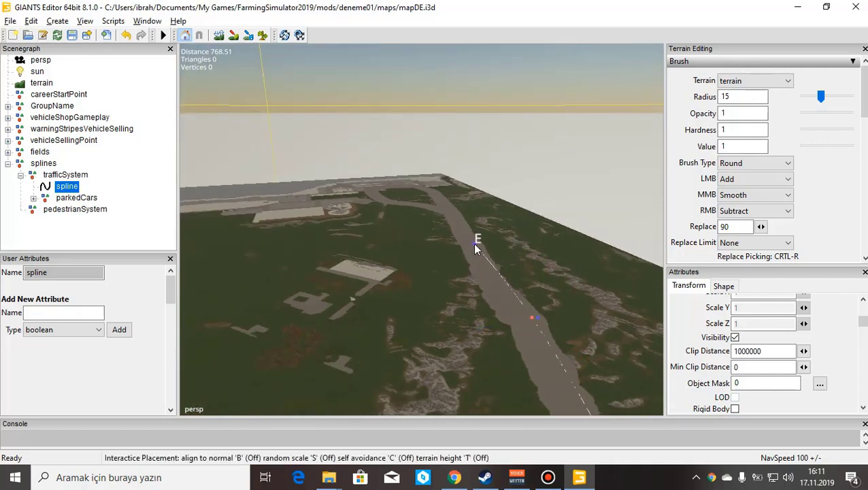
pyautogui.click(478, 243)
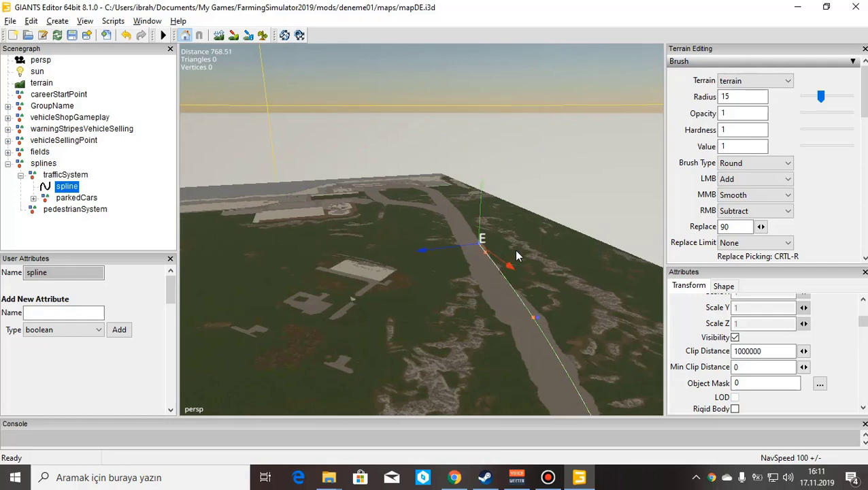
pyautogui.moveTo(396, 307); pyautogui.dragTo(496, 314, button='right')
pyautogui.hotkey('ctrl', 'shift', 'i')
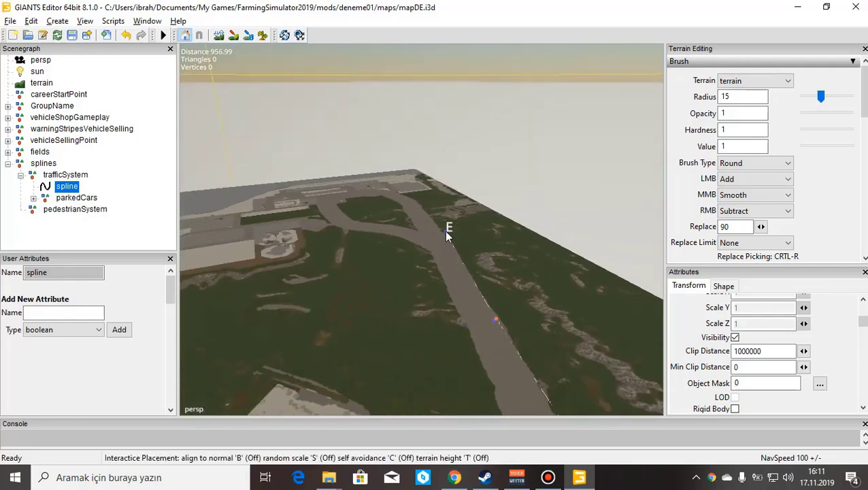
pyautogui.click(438, 229)
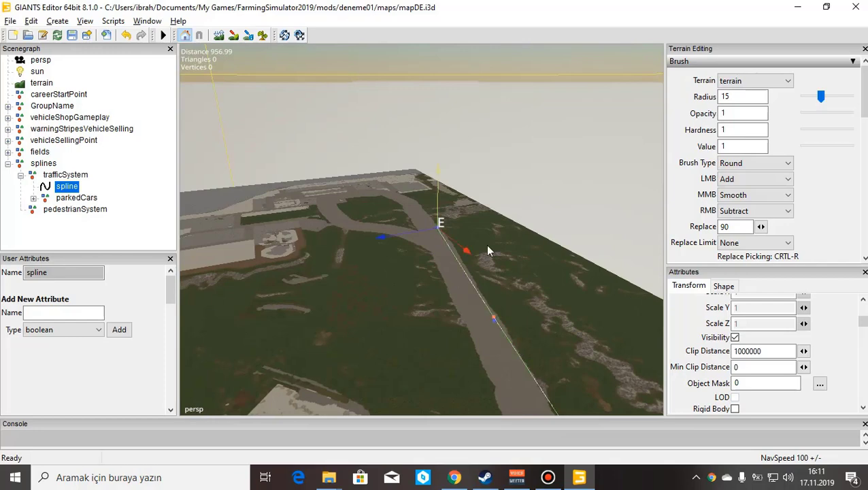
# Place a control point past the fork, on the outer branch of the road loop
pyautogui.moveTo(486, 244); pyautogui.dragTo(530, 223, button='right')
pyautogui.scroll(10, 491, 175)
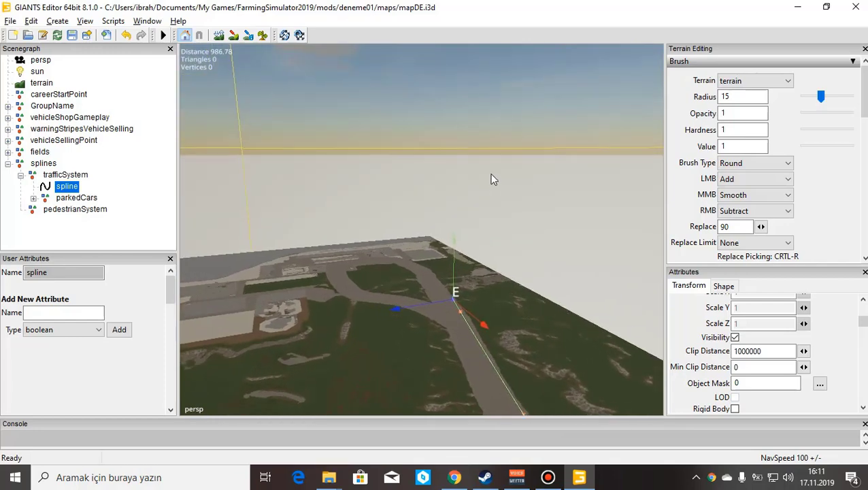
pyautogui.keyDown('alt'); pyautogui.moveTo(415, 187); pyautogui.dragTo(421, 237); pyautogui.keyUp('alt')
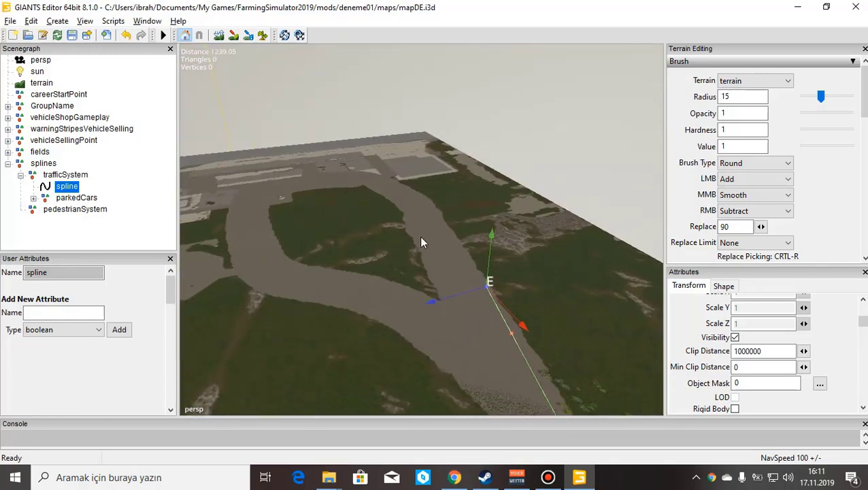
pyautogui.press('Insert')
pyautogui.hotkey('ctrl', 'b')
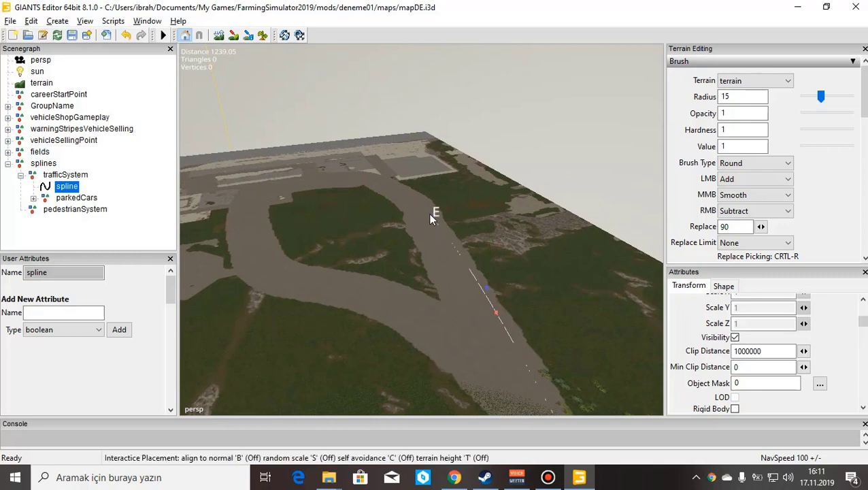
pyautogui.click(417, 198)
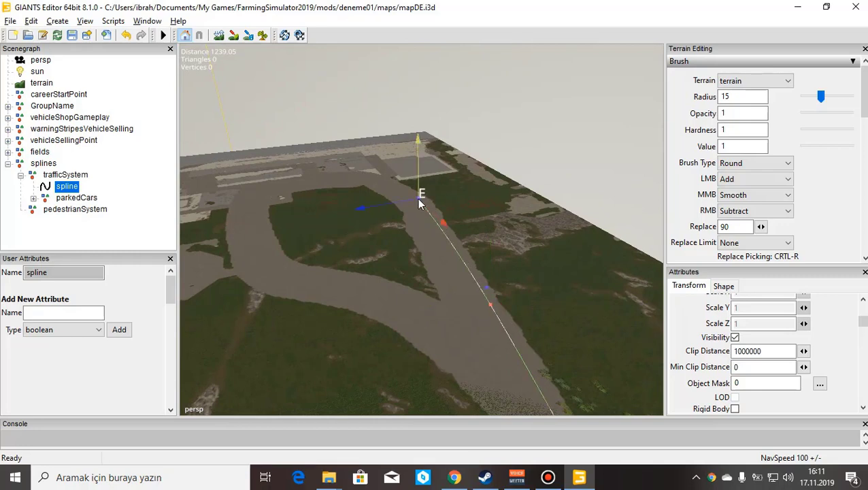
# Curve the spline around the far end of the road loop with three control points
pyautogui.press('p')
pyautogui.click(363, 176)
pyautogui.hotkey('ctrl', 'b')
pyautogui.click(302, 183)
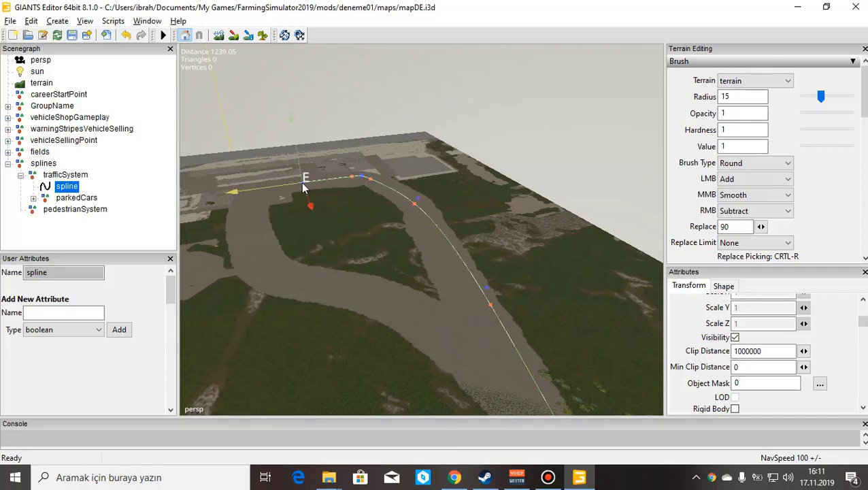
pyautogui.press('Insert')
pyautogui.hotkey('ctrl', 'b')
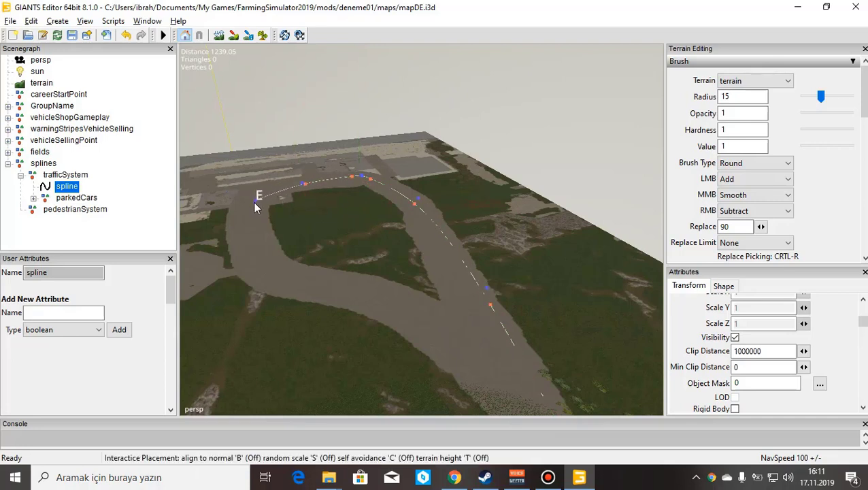
pyautogui.click(254, 200)
# Bring the spline back along the loop's returning branch to the fork with four control points
pyautogui.press('Insert')
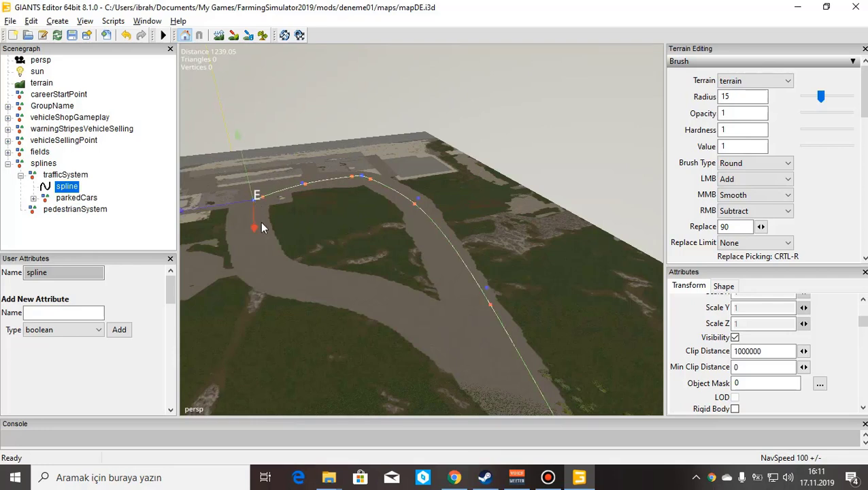
pyautogui.hotkey('ctrl', 'b')
pyautogui.moveTo(262, 237); pyautogui.dragTo(451, 348)
pyautogui.press('Insert')
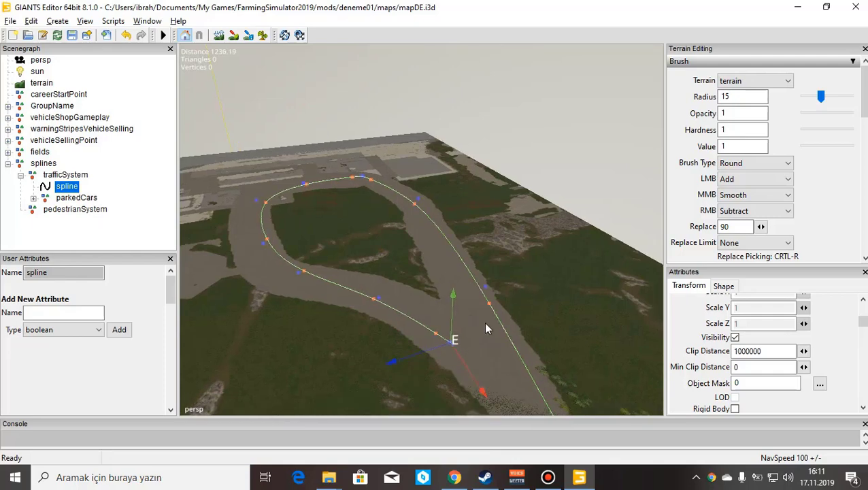
# Lead the spline out of the loop onto the opposite edge of the grey road with two control points
pyautogui.scroll(-3, 490, 322)
pyautogui.keyDown('alt'); pyautogui.moveTo(499, 321); pyautogui.dragTo(522, 343); pyautogui.keyUp('alt')
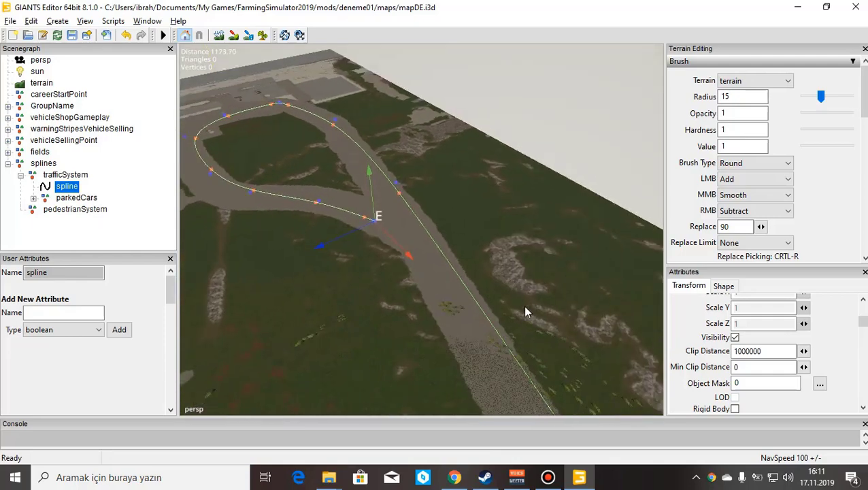
pyautogui.keyDown('alt'); pyautogui.moveTo(363, 281); pyautogui.dragTo(409, 323); pyautogui.keyUp('alt')
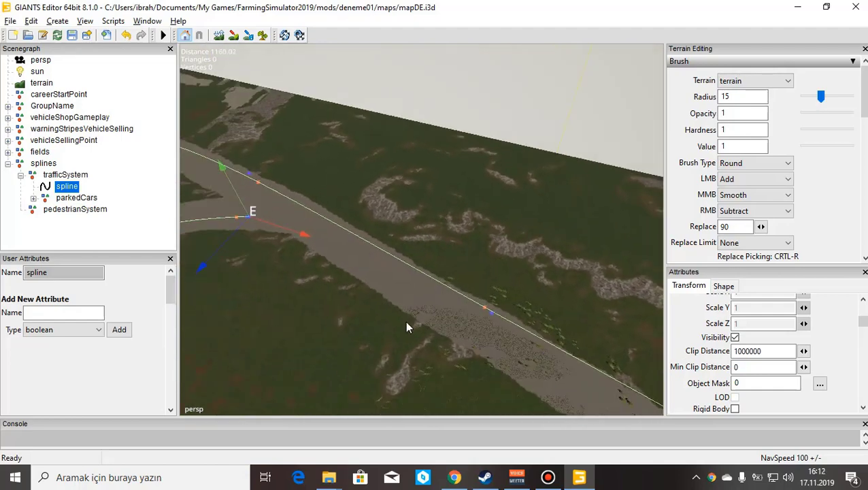
pyautogui.moveTo(367, 296); pyautogui.dragTo(312, 235)
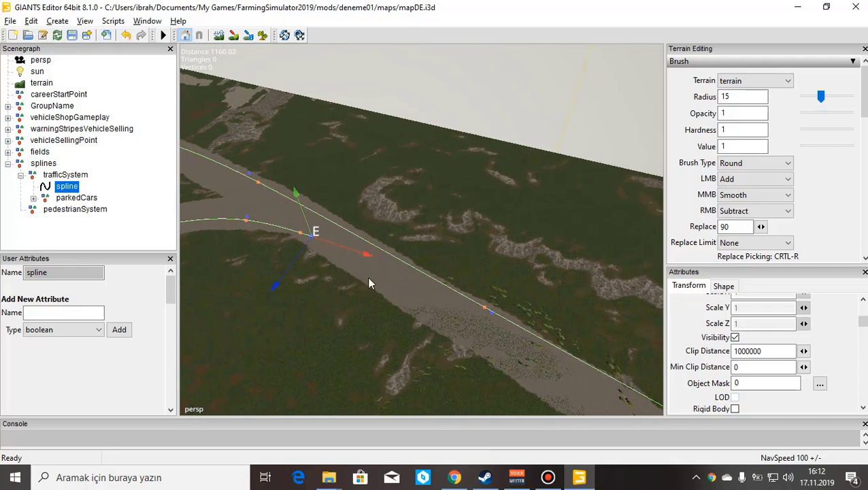
pyautogui.moveTo(439, 320); pyautogui.dragTo(459, 324)
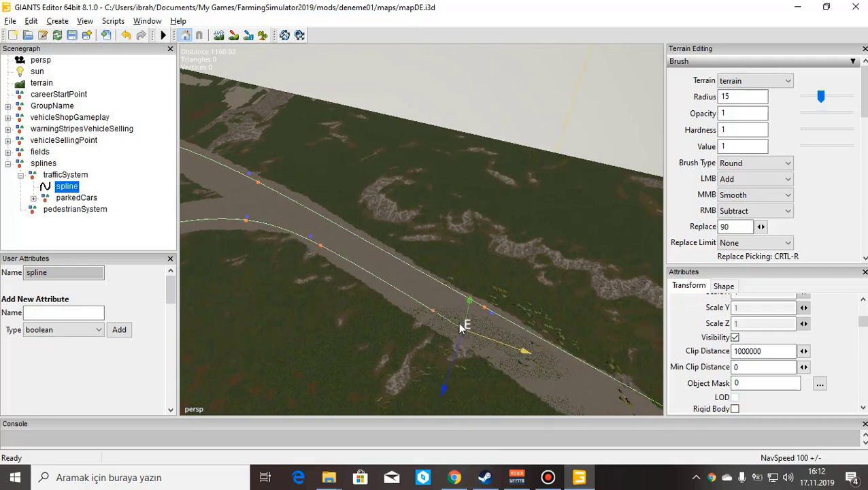
# Add a control point farther back along the grey road, on the edge opposite the first lane
pyautogui.keyDown('alt'); pyautogui.moveTo(367, 247); pyautogui.dragTo(382, 282, button='right'); pyautogui.keyUp('alt')
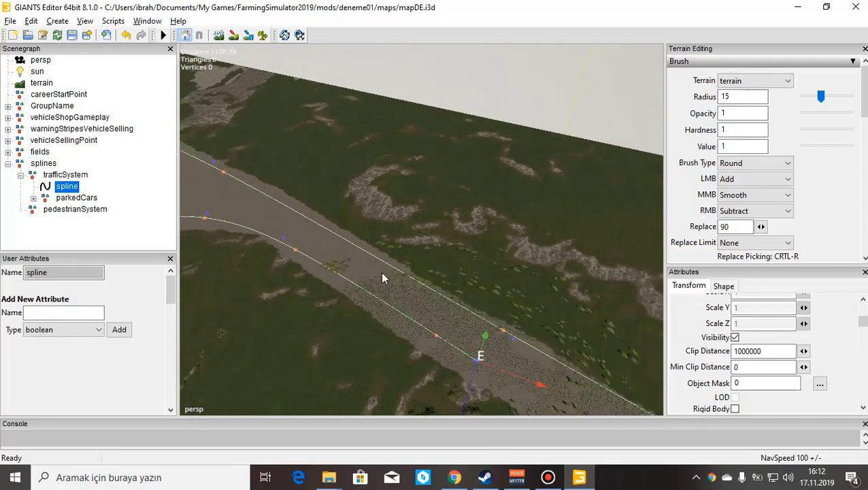
pyautogui.keyDown('alt'); pyautogui.moveTo(380, 272); pyautogui.dragTo(575, 266); pyautogui.keyUp('alt')
pyautogui.moveTo(577, 272); pyautogui.dragTo(474, 251, button='right')
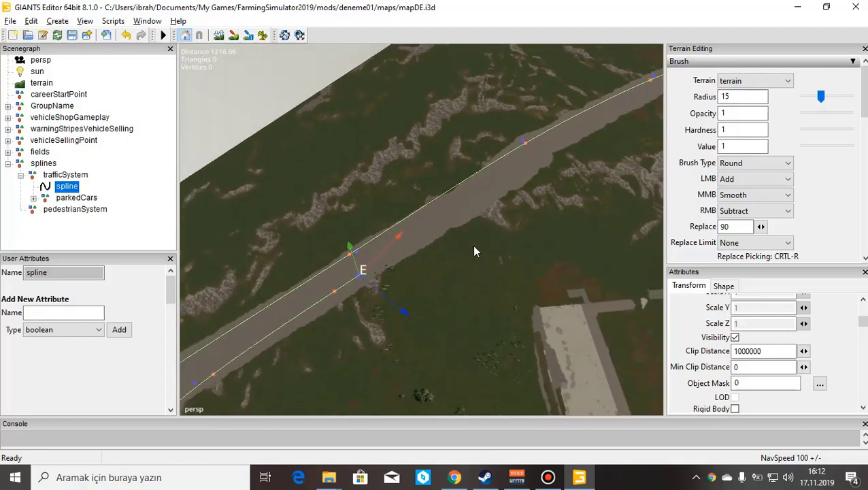
pyautogui.press('Insert')
pyautogui.hotkey('ctrl', 'b')
pyautogui.click(512, 183)
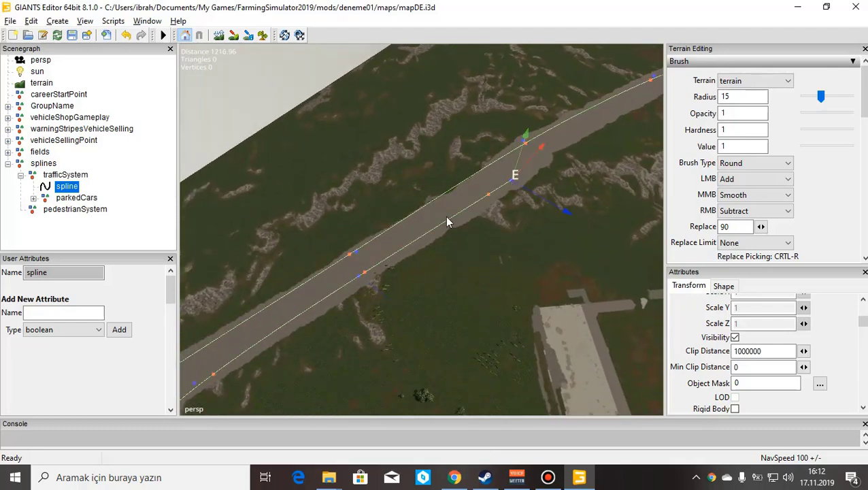
pyautogui.moveTo(446, 219); pyautogui.dragTo(409, 194, button='right')
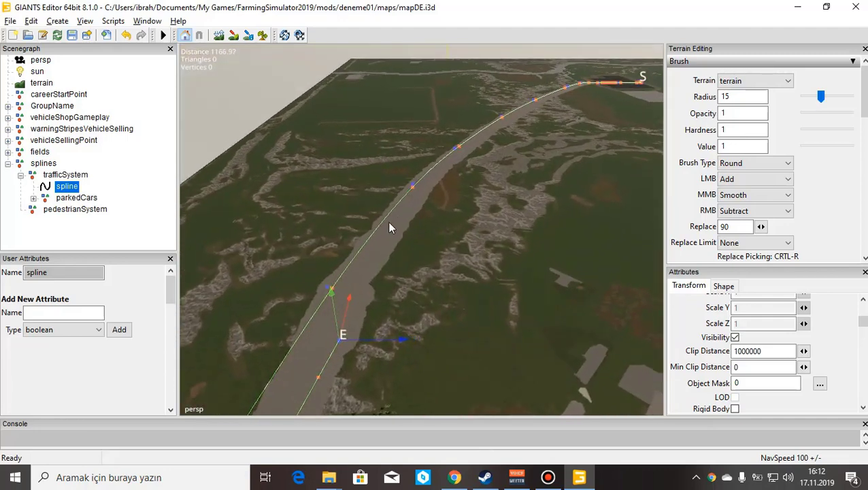
pyautogui.click(419, 208)
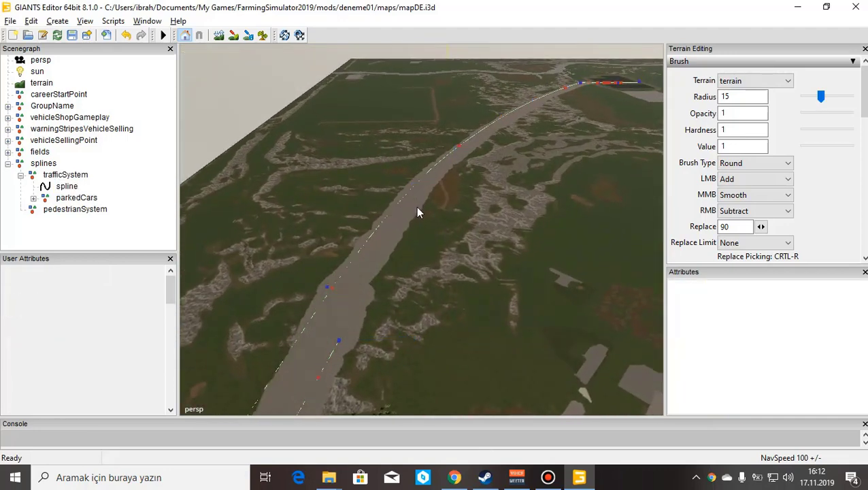
pyautogui.click(339, 341)
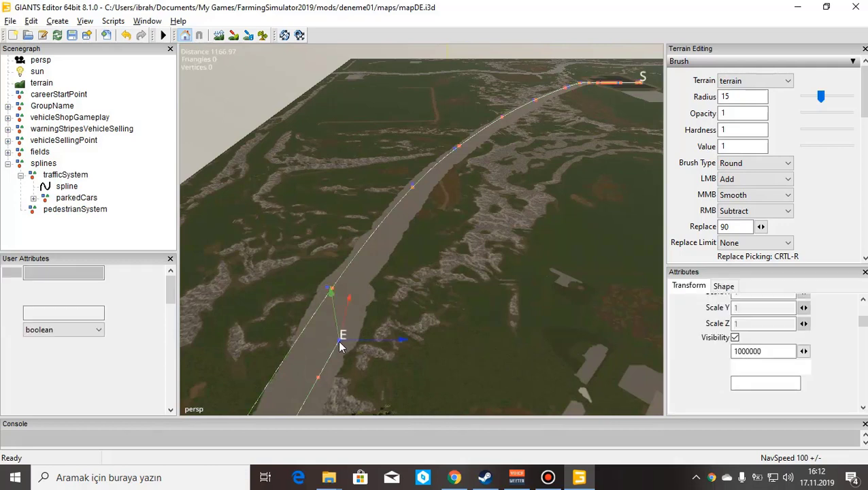
pyautogui.click(405, 229)
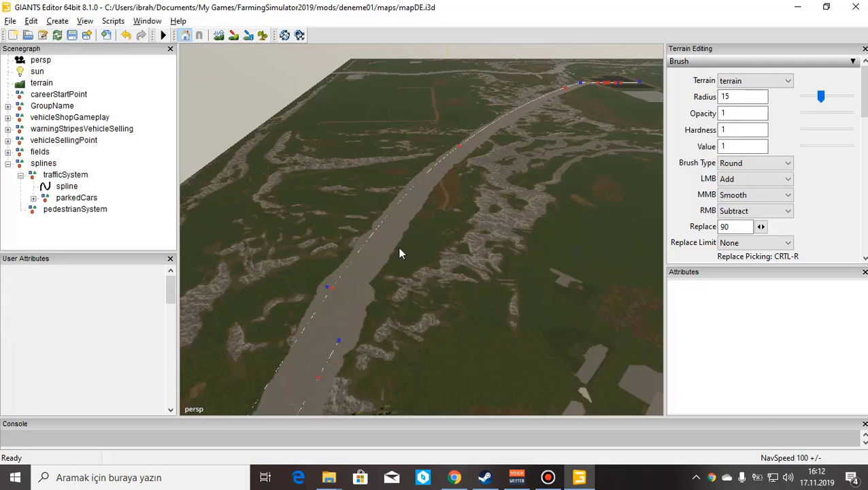
pyautogui.click(341, 345)
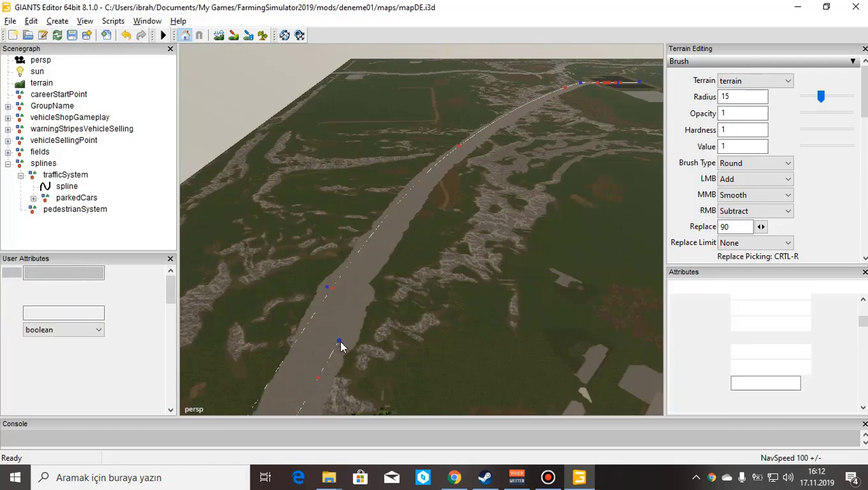
pyautogui.click(369, 247)
pyautogui.hotkey('ctrl', 'z')
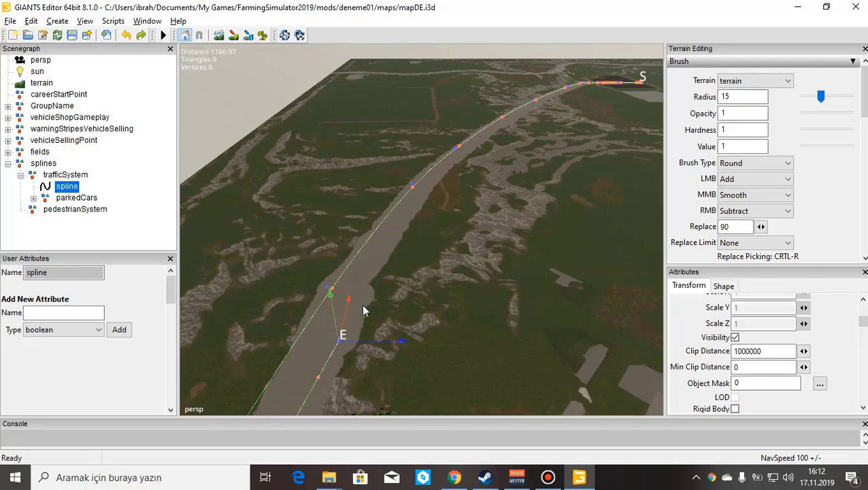
# Reselect the spline's end point and add a control point on the return lane, just past the road's widening
pyautogui.click(363, 306)
pyautogui.click(339, 340)
pyautogui.click(339, 343)
pyautogui.press('Insert')
pyautogui.hotkey('ctrl', 'b')
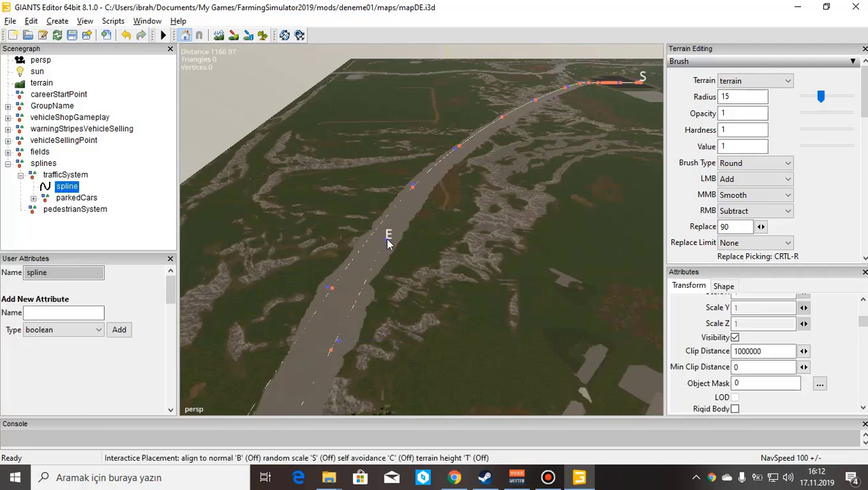
pyautogui.click(387, 239)
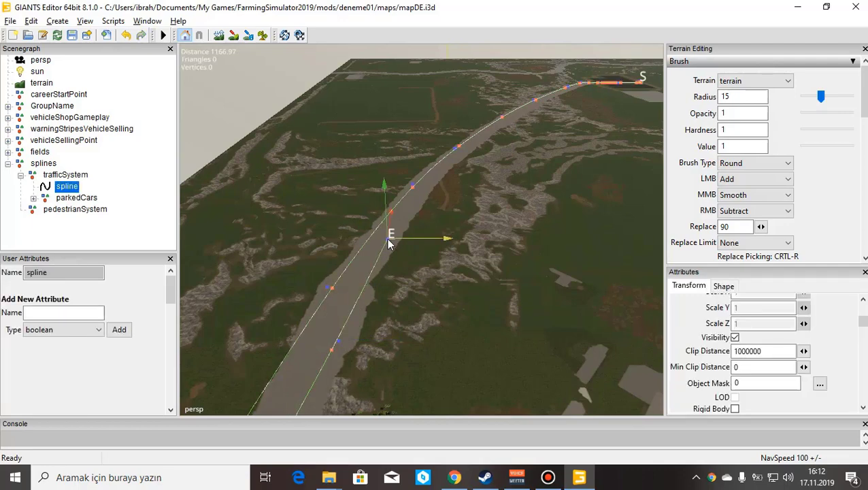
# Add a control point on the grey road's return lane, at the road edge beside the brown dirt patch
pyautogui.keyDown('alt'); pyautogui.moveTo(455, 247); pyautogui.dragTo(400, 257); pyautogui.keyUp('alt')
pyautogui.scroll(1, 406, 264)
pyautogui.scroll(4, 433, 229)
pyautogui.scroll(5, 467, 221)
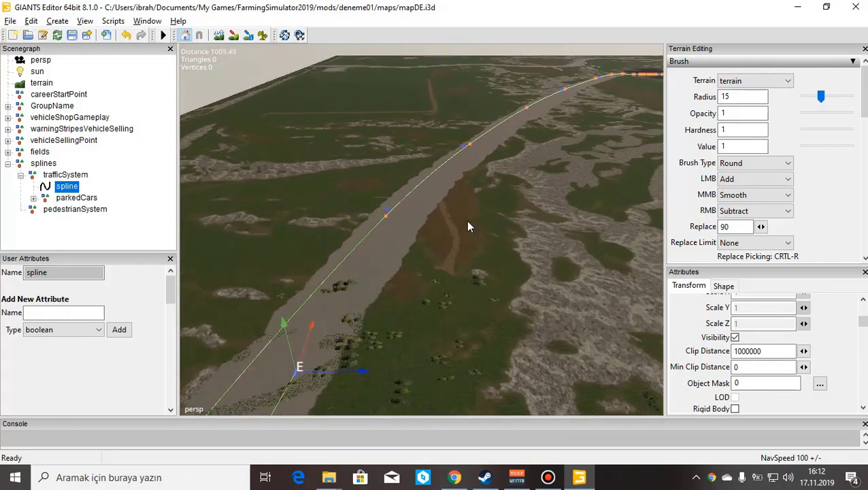
pyautogui.keyDown('alt'); pyautogui.moveTo(466, 221); pyautogui.dragTo(434, 256); pyautogui.keyUp('alt')
pyautogui.hotkey('ctrl', 'b')
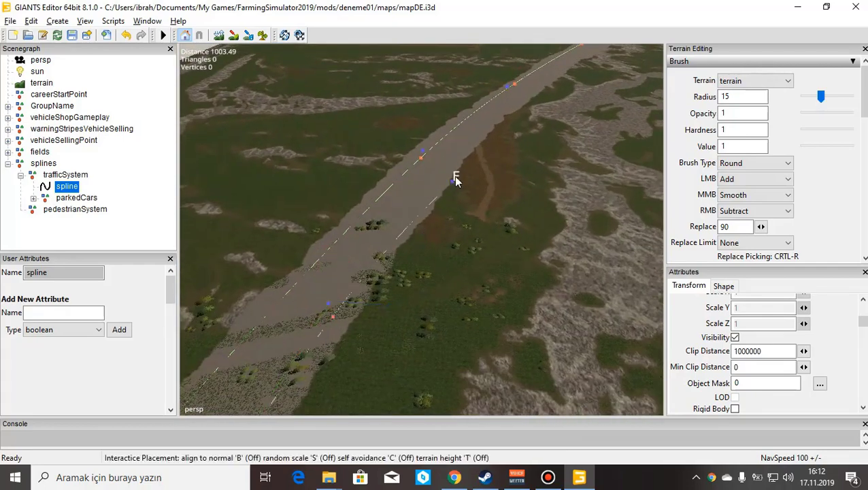
pyautogui.click(454, 167)
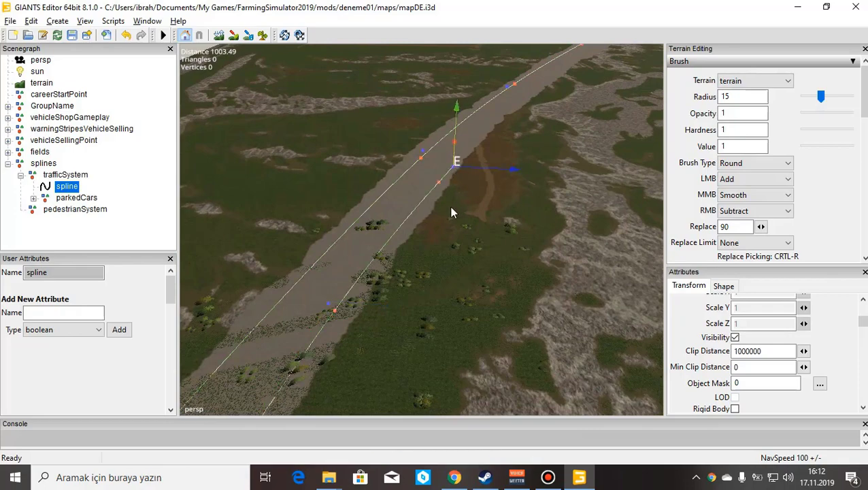
# Extend the return lane past the brown dirt patch with two control points along the grey road's edge beside the rocky ground
pyautogui.keyDown('alt'); pyautogui.moveTo(439, 193); pyautogui.dragTo(369, 272); pyautogui.keyUp('alt')
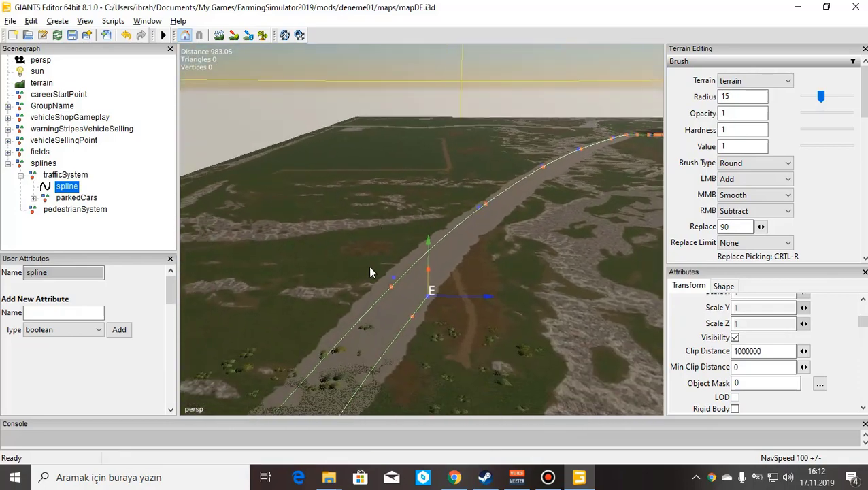
pyautogui.keyDown('alt'); pyautogui.moveTo(324, 345); pyautogui.dragTo(402, 356); pyautogui.keyUp('alt')
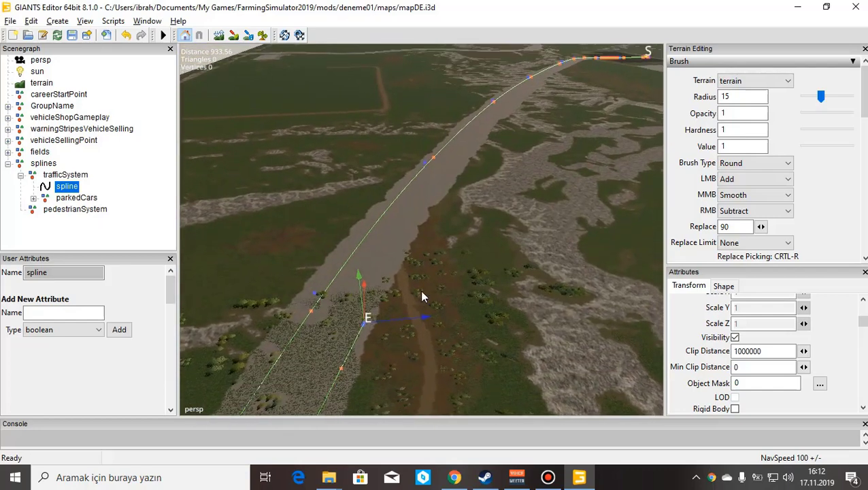
pyautogui.hotkey('ctrl', 'b')
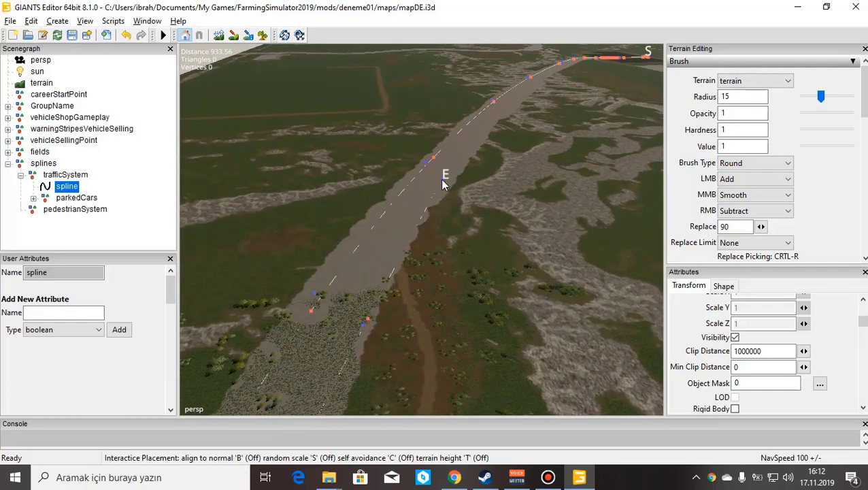
pyautogui.click(443, 181)
pyautogui.keyDown('alt'); pyautogui.moveTo(452, 264); pyautogui.dragTo(496, 165); pyautogui.keyUp('alt')
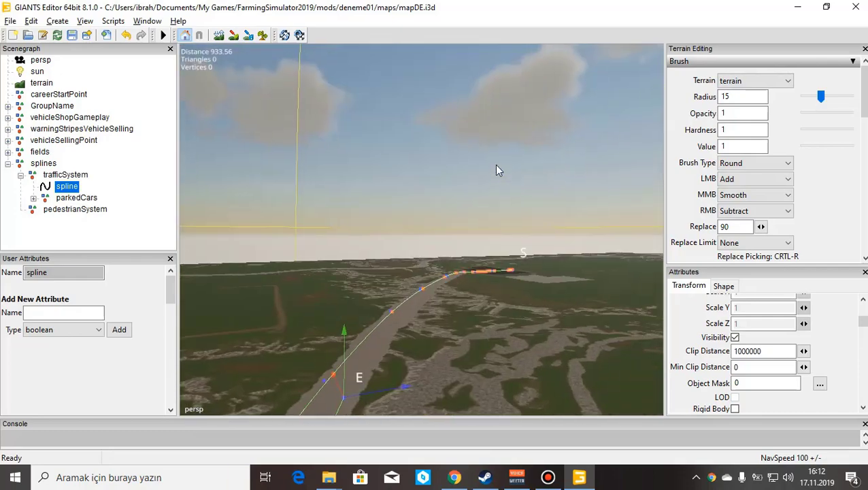
pyautogui.scroll(6, 423, 198)
pyautogui.keyDown('alt'); pyautogui.moveTo(395, 218); pyautogui.dragTo(381, 275); pyautogui.keyUp('alt')
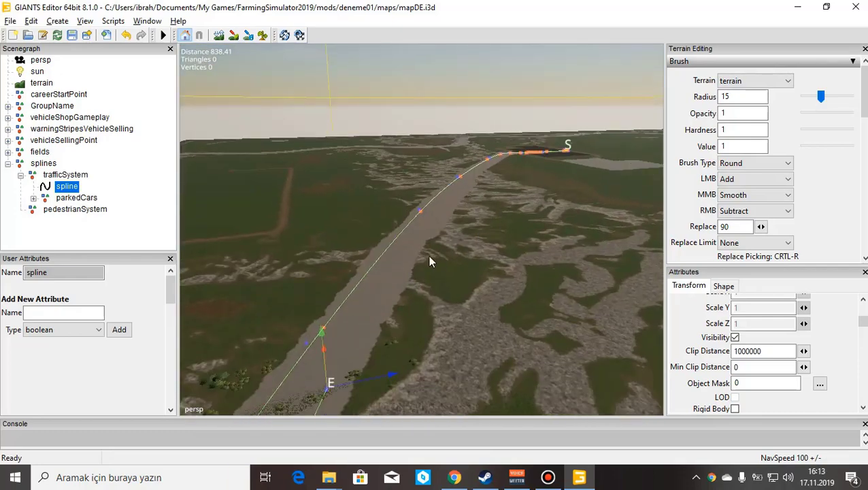
pyautogui.keyDown('ctrl'); pyautogui.keyDown('shift'); pyautogui.moveTo(438, 257); pyautogui.dragTo(439, 256); pyautogui.keyUp('shift'); pyautogui.keyUp('ctrl')
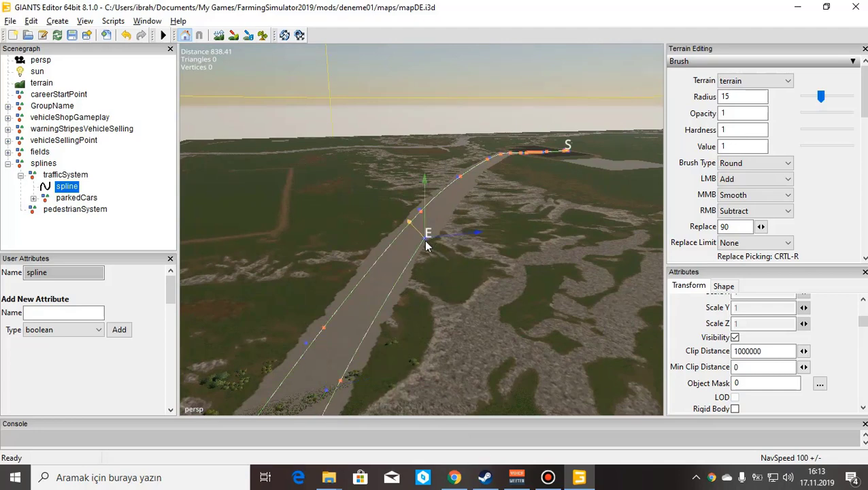
# Carry the return lane along the grey road toward its bend near the fields with two control points
pyautogui.keyDown('alt'); pyautogui.moveTo(446, 297); pyautogui.dragTo(466, 298); pyautogui.keyUp('alt')
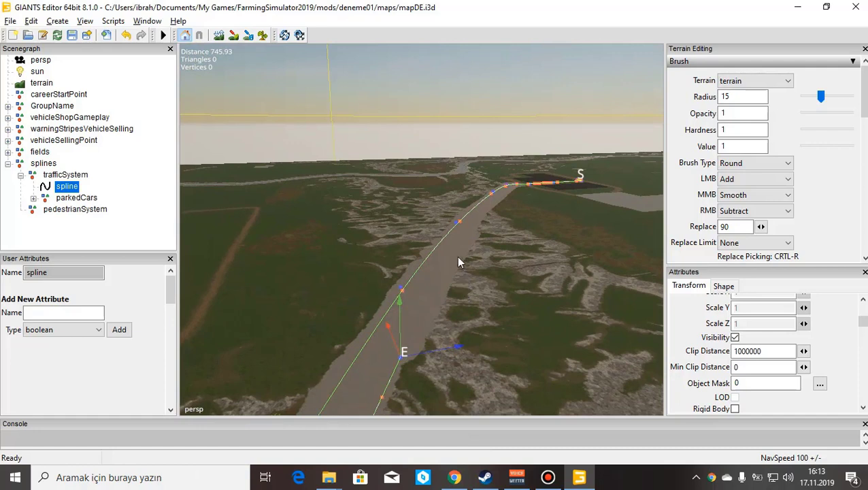
pyautogui.click(458, 262)
pyautogui.click(399, 355)
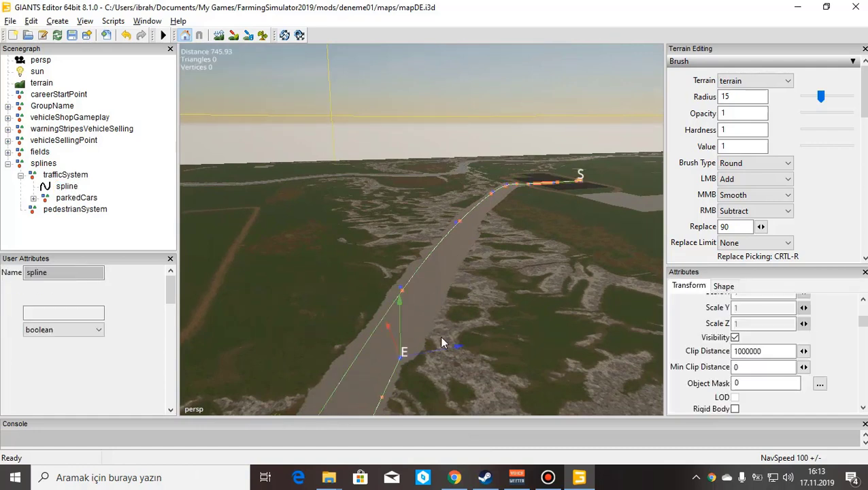
pyautogui.keyDown('ctrl'); pyautogui.keyDown('shift'); pyautogui.moveTo(446, 287); pyautogui.dragTo(463, 236); pyautogui.keyUp('shift'); pyautogui.keyUp('ctrl')
pyautogui.scroll(5, 471, 248)
pyautogui.keyDown('alt'); pyautogui.moveTo(471, 281); pyautogui.dragTo(460, 346); pyautogui.keyUp('alt')
pyautogui.scroll(3, 454, 300)
pyautogui.moveTo(454, 304); pyautogui.dragTo(479, 283, button='right')
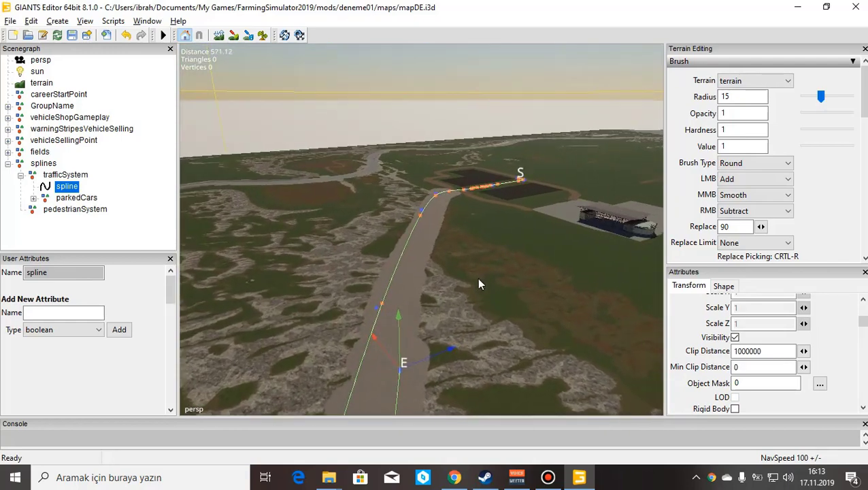
pyautogui.keyDown('ctrl'); pyautogui.keyDown('shift'); pyautogui.moveTo(458, 269); pyautogui.dragTo(436, 233); pyautogui.keyUp('shift'); pyautogui.keyUp('ctrl')
pyautogui.moveTo(453, 267); pyautogui.dragTo(480, 265, button='right')
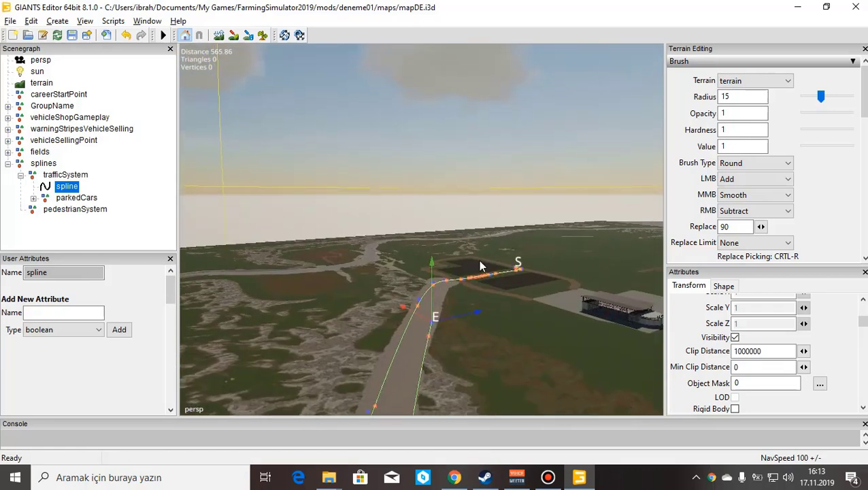
# Add two control points along the return lane's edge on the last overgrown stretch before the grey road ends
pyautogui.scroll(5, 482, 262)
pyautogui.keyDown('alt'); pyautogui.moveTo(486, 259); pyautogui.dragTo(479, 303); pyautogui.keyUp('alt')
pyautogui.scroll(5, 491, 279)
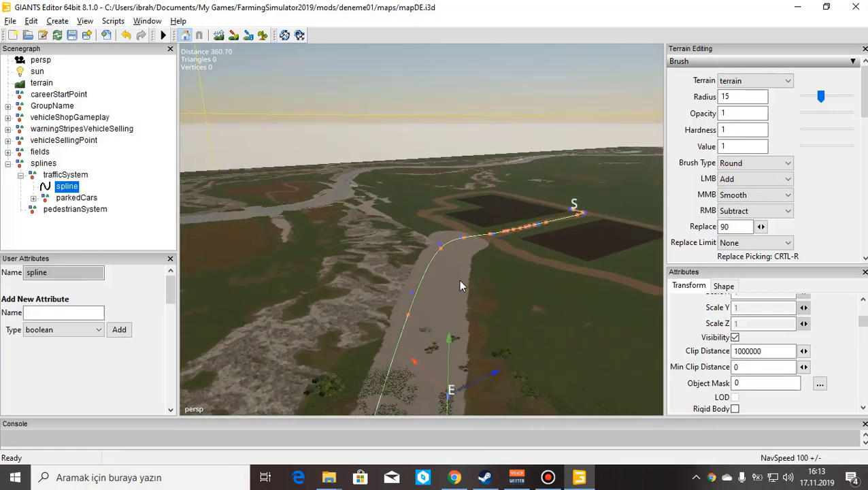
pyautogui.moveTo(460, 281); pyautogui.dragTo(477, 290, button='right')
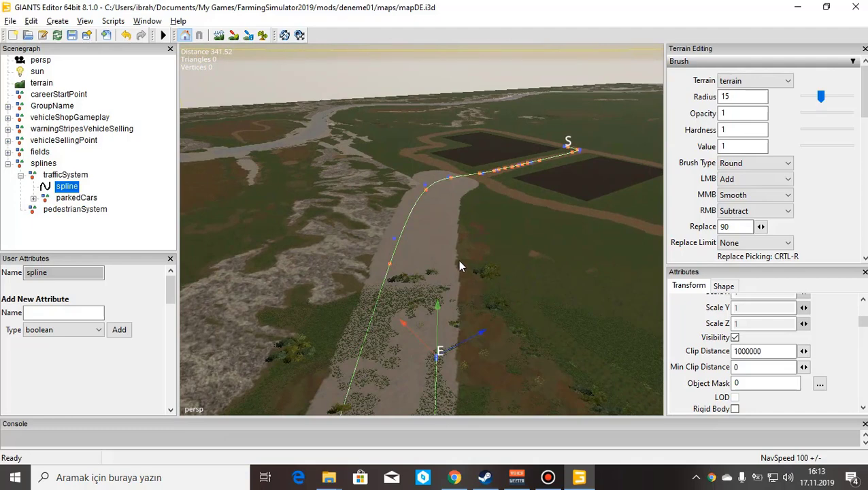
pyautogui.keyDown('ctrl'); pyautogui.keyDown('shift'); pyautogui.moveTo(456, 251); pyautogui.dragTo(455, 235); pyautogui.keyUp('shift'); pyautogui.keyUp('ctrl')
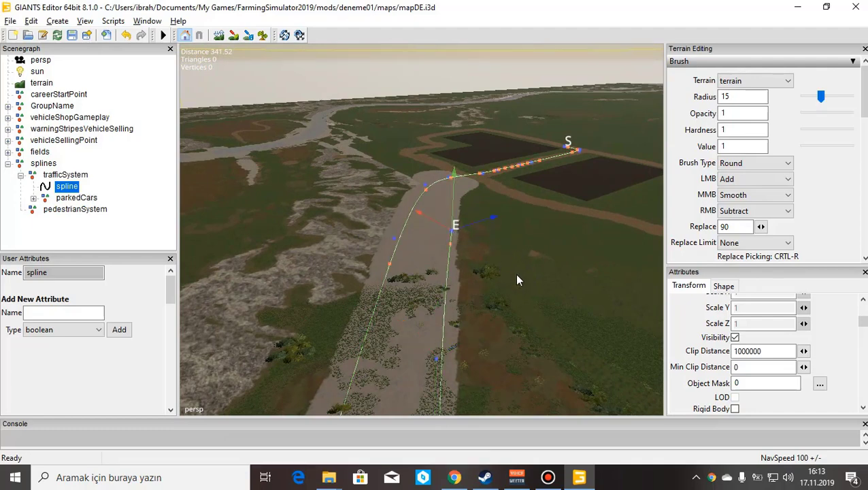
pyautogui.moveTo(529, 295); pyautogui.dragTo(487, 324, button='right')
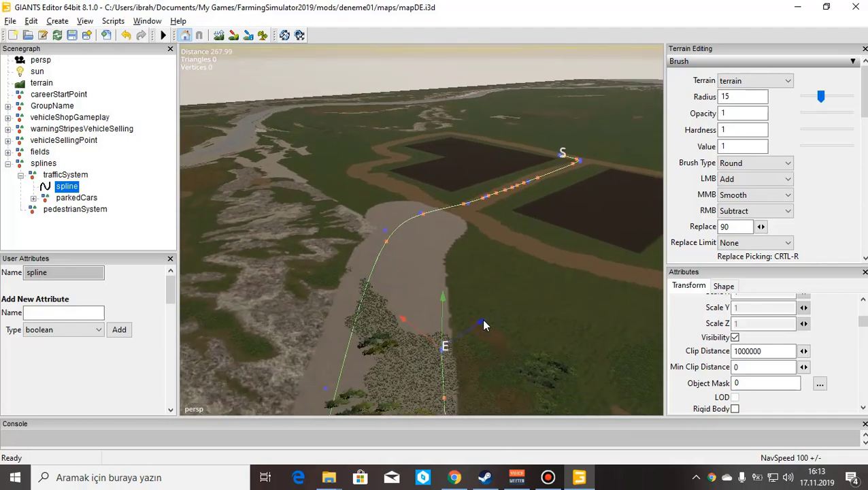
pyautogui.moveTo(447, 254); pyautogui.dragTo(444, 254)
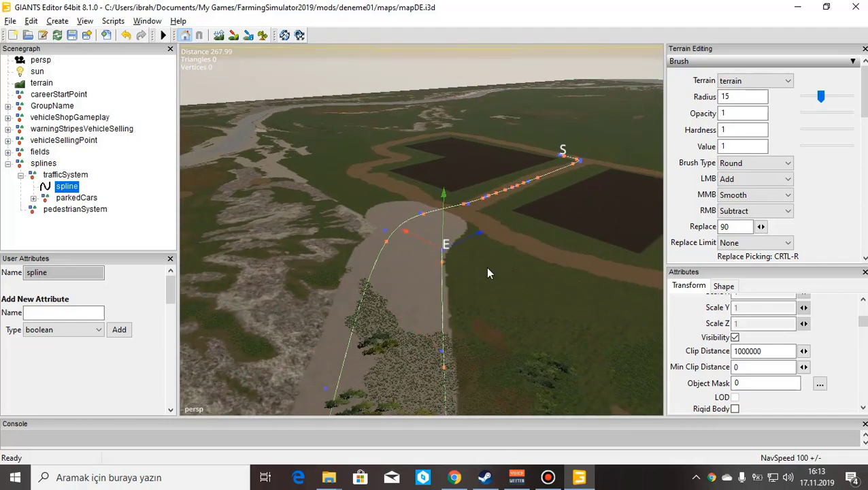
# Lead the spline off the grey road's end and along the adjoining brown dirt track with three control points
pyautogui.keyDown('alt'); pyautogui.moveTo(487, 276); pyautogui.dragTo(457, 331); pyautogui.keyUp('alt')
pyautogui.scroll(4, 455, 254)
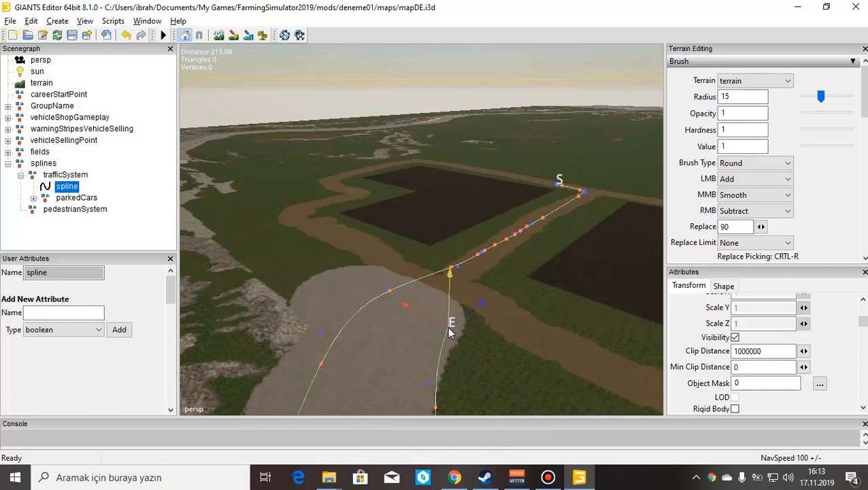
pyautogui.moveTo(530, 328); pyautogui.dragTo(532, 340)
pyautogui.press('Insert')
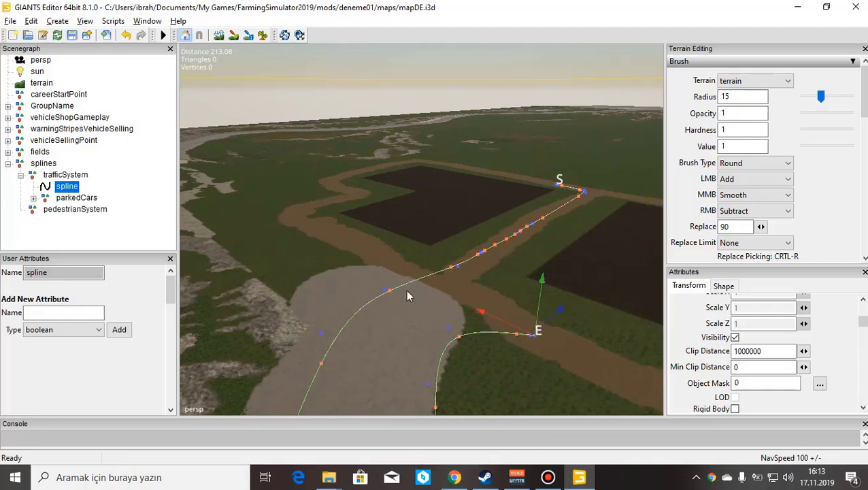
pyautogui.keyDown('alt'); pyautogui.moveTo(407, 291); pyautogui.dragTo(525, 305); pyautogui.keyUp('alt')
pyautogui.hotkey('ctrl', 'b')
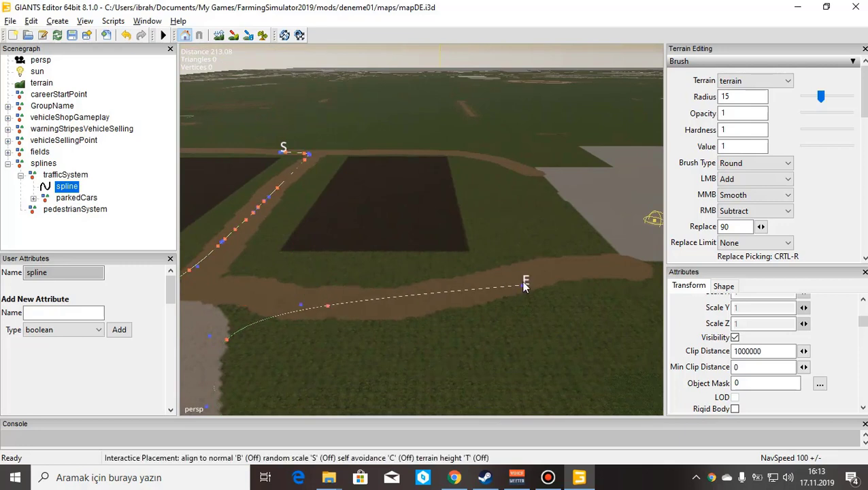
pyautogui.click(523, 281)
pyautogui.press('Insert')
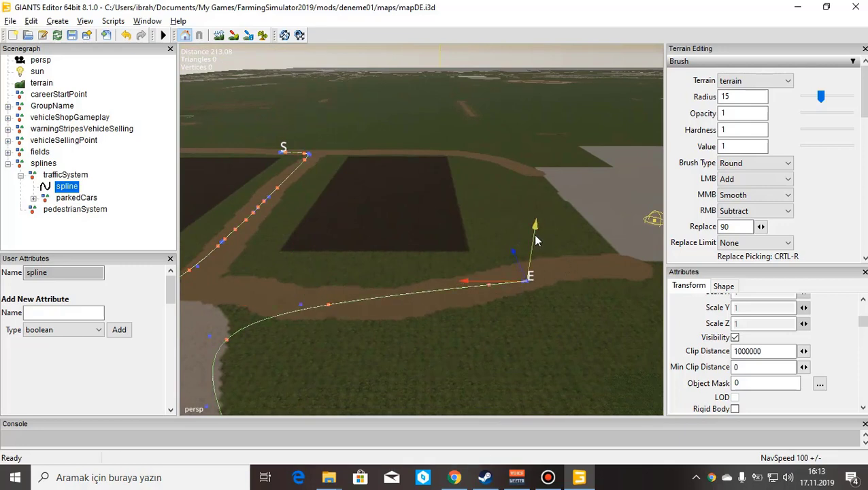
# Swing the spline around the dark field with two control points, ending on the grass beyond the far dirt track
pyautogui.moveTo(536, 240); pyautogui.dragTo(517, 197)
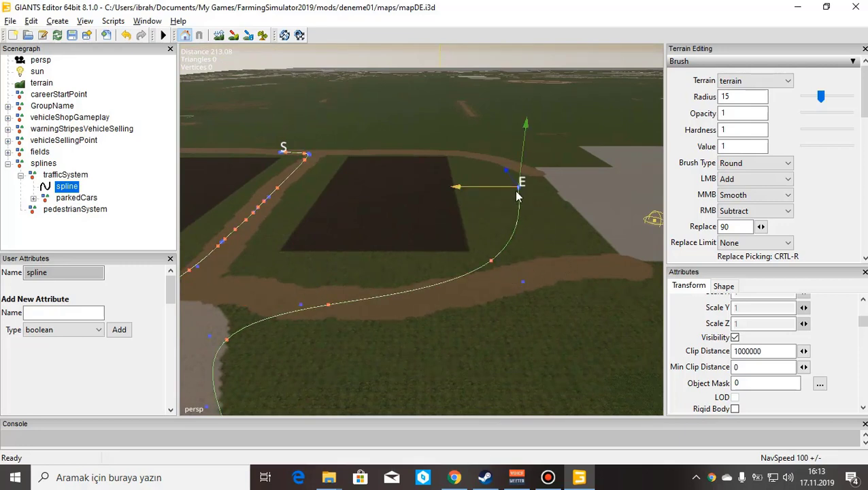
pyautogui.keyDown('alt'); pyautogui.moveTo(545, 281); pyautogui.dragTo(532, 185); pyautogui.keyUp('alt')
pyautogui.scroll(3, 536, 252)
pyautogui.keyDown('alt'); pyautogui.moveTo(537, 252); pyautogui.dragTo(548, 327); pyautogui.keyUp('alt')
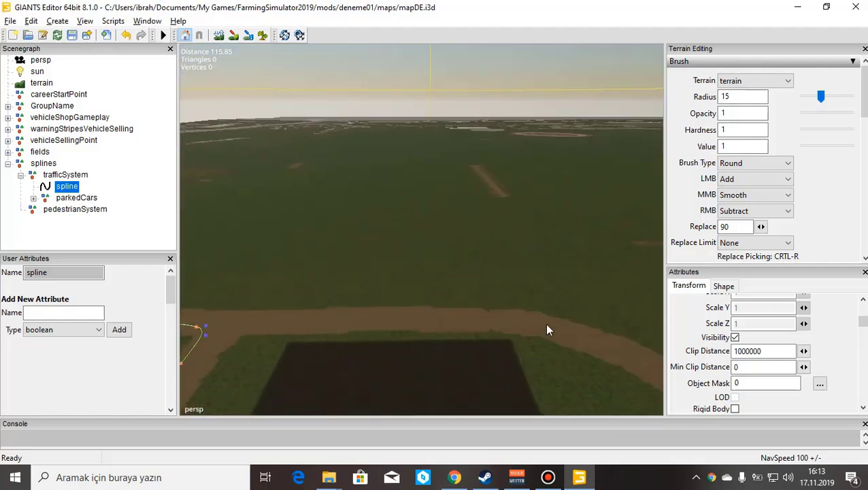
pyautogui.moveTo(547, 330); pyautogui.dragTo(552, 306, button='right')
pyautogui.moveTo(528, 278); pyautogui.dragTo(483, 238)
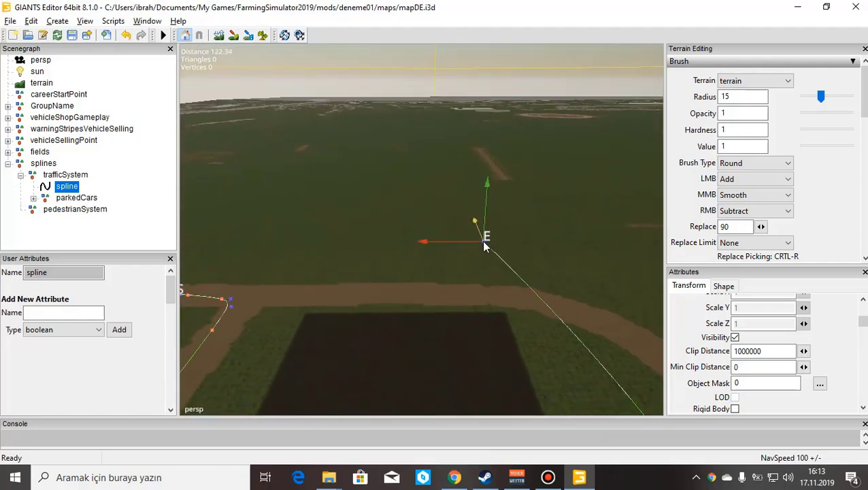
# Try to curve the spline over the grass and back onto the dirt track beside its start with three control points
pyautogui.keyDown('alt'); pyautogui.moveTo(475, 313); pyautogui.dragTo(355, 275); pyautogui.keyUp('alt')
pyautogui.scroll(2, 444, 270)
pyautogui.hotkey('ctrl', 'b')
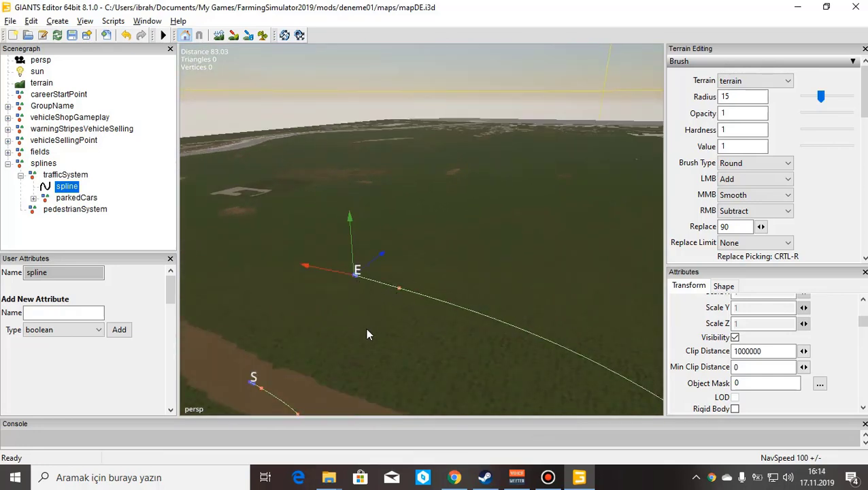
pyautogui.moveTo(305, 302); pyautogui.dragTo(233, 295)
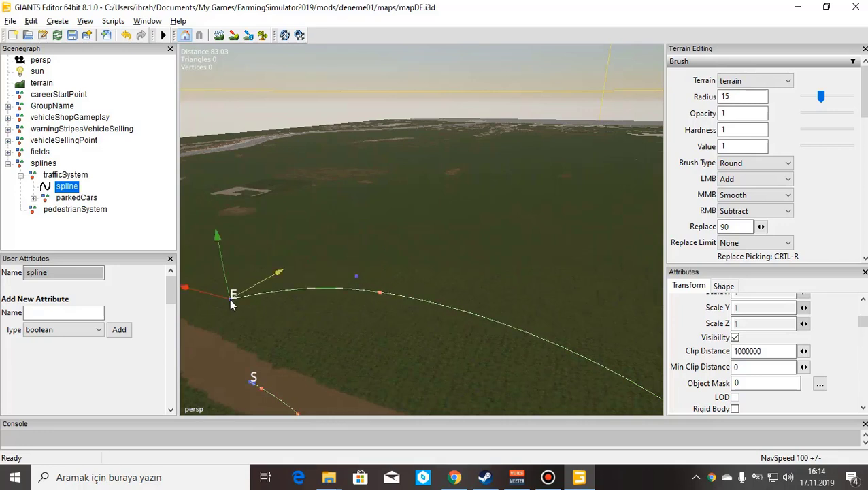
pyautogui.moveTo(394, 257); pyautogui.dragTo(326, 256, button='right')
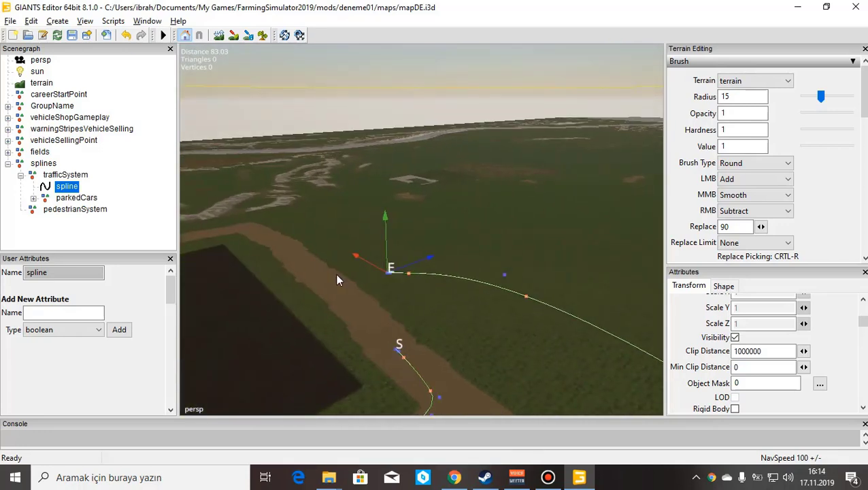
pyautogui.moveTo(337, 275); pyautogui.dragTo(357, 305)
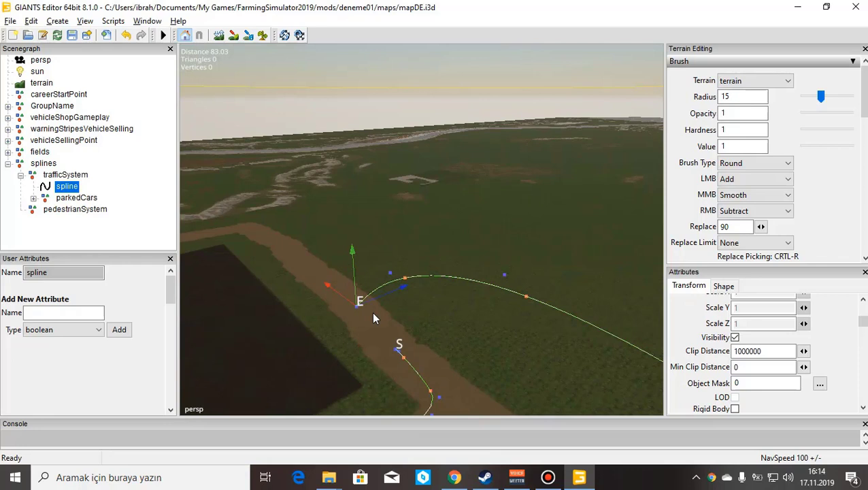
# Undo the last three control points, back to the one on the grass beyond the track
pyautogui.hotkey('ctrl', 'z')
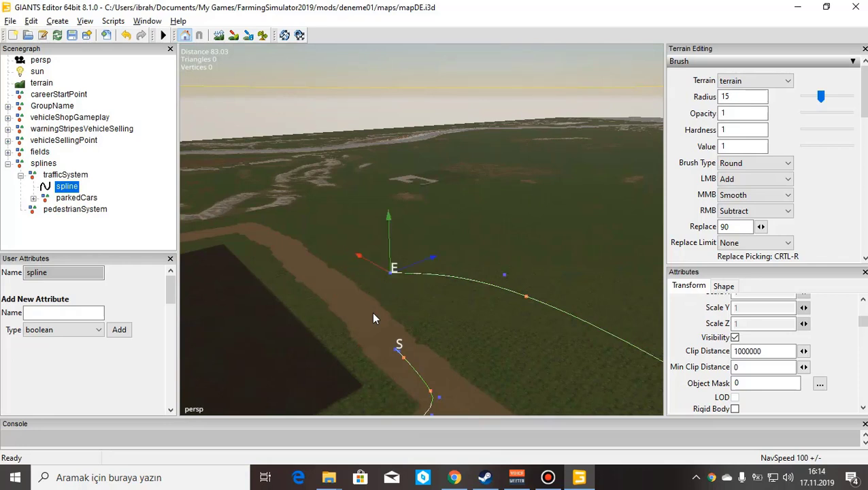
pyautogui.hotkey('ctrl', 'z')
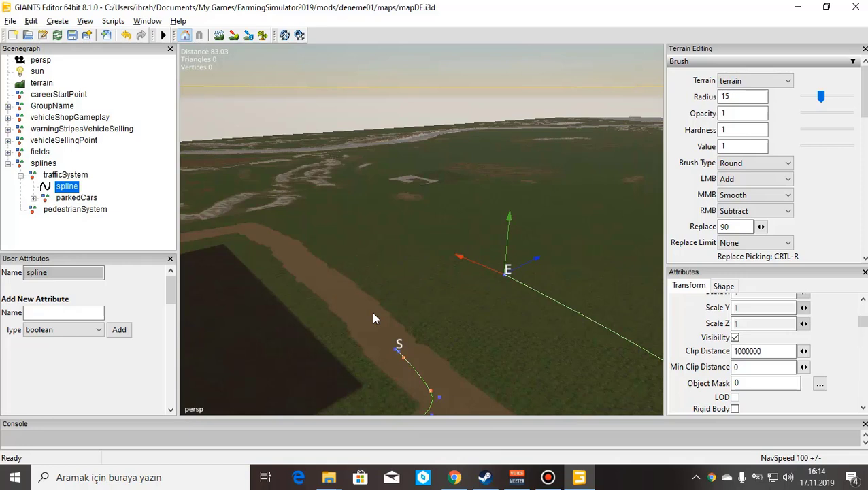
pyautogui.hotkey('ctrl', 'z')
# Curve the spline back onto the dirt track with three control points, ending just short of its start point
pyautogui.hotkey('ctrl', 'b')
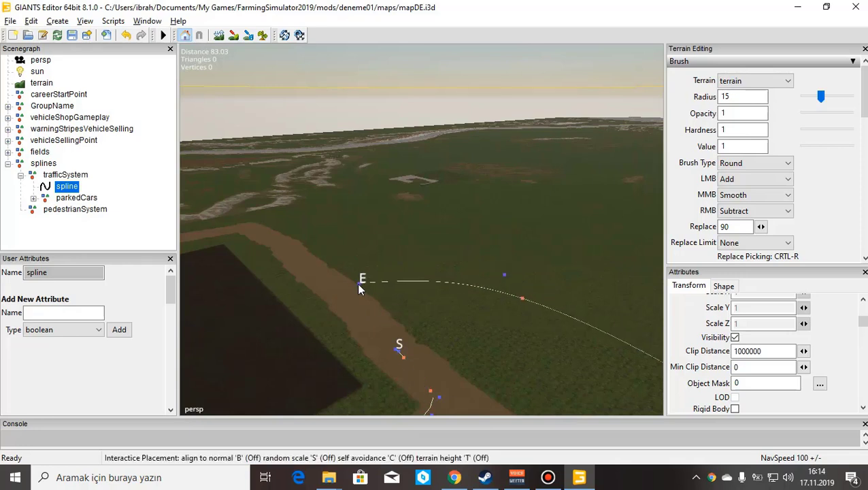
pyautogui.click(365, 279)
pyautogui.press('Insert')
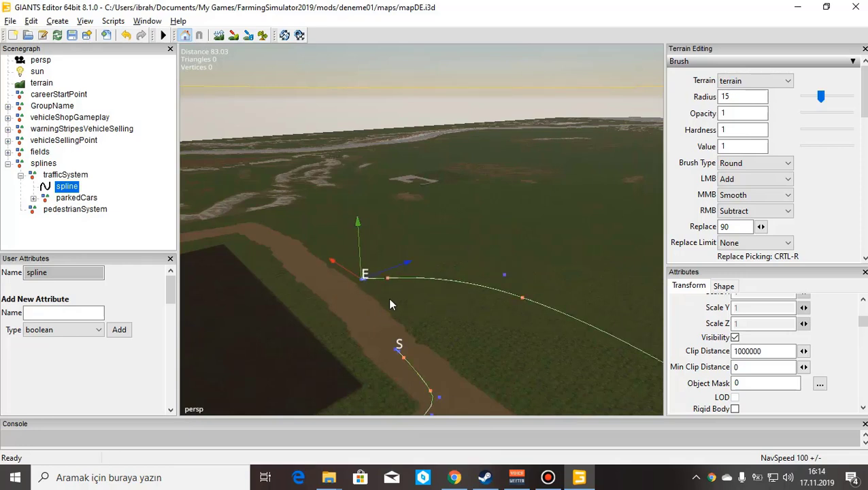
pyautogui.moveTo(367, 297); pyautogui.dragTo(381, 339)
pyautogui.click(380, 334)
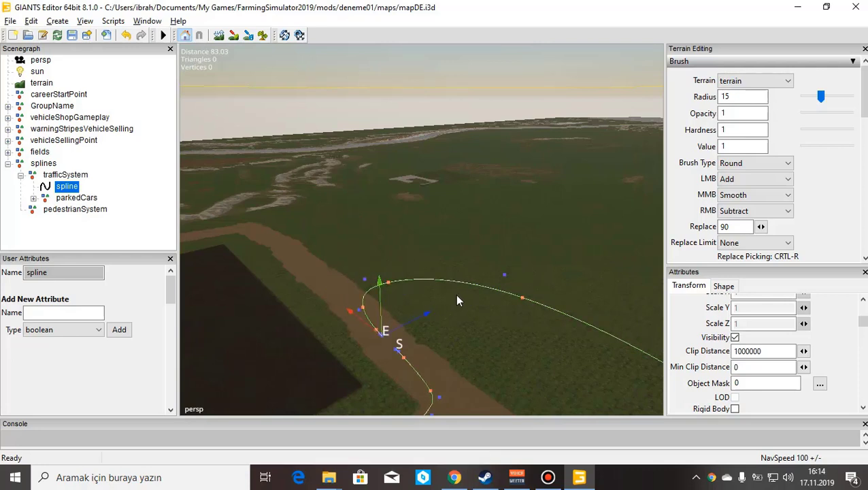
# Move the traffic spline's end point on the dirt track onto its start point to close the round trip
pyautogui.keyDown('alt'); pyautogui.moveTo(456, 294); pyautogui.dragTo(497, 293); pyautogui.keyUp('alt')
pyautogui.scroll(7, 465, 296)
pyautogui.moveTo(498, 297)
pyautogui.mouseDown(button='right')
pyautogui.moveTo(480, 327)
pyautogui.moveTo(473, 270)
pyautogui.moveTo(527, 275)
pyautogui.moveTo(517, 279)
pyautogui.moveTo(514, 265)
pyautogui.moveTo(480, 290)
pyautogui.moveTo(509, 287)
pyautogui.mouseUp(button='right')
pyautogui.hotkey('ctrl', 'b')
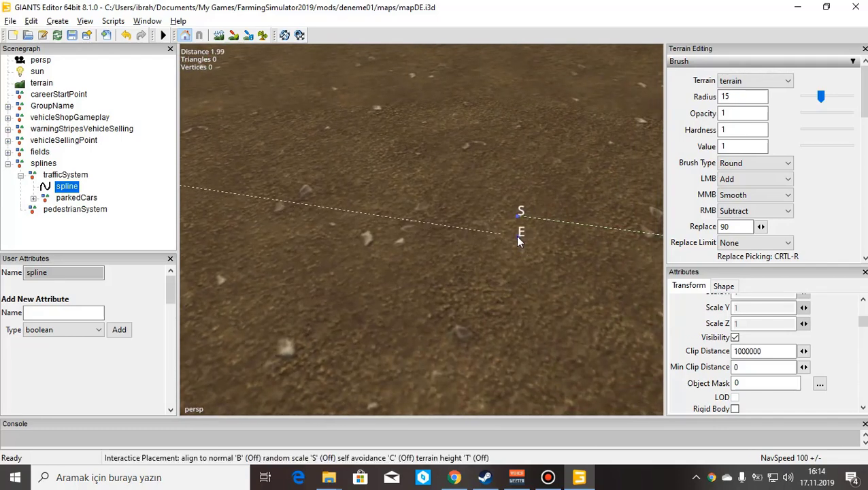
pyautogui.moveTo(517, 234); pyautogui.dragTo(520, 227)
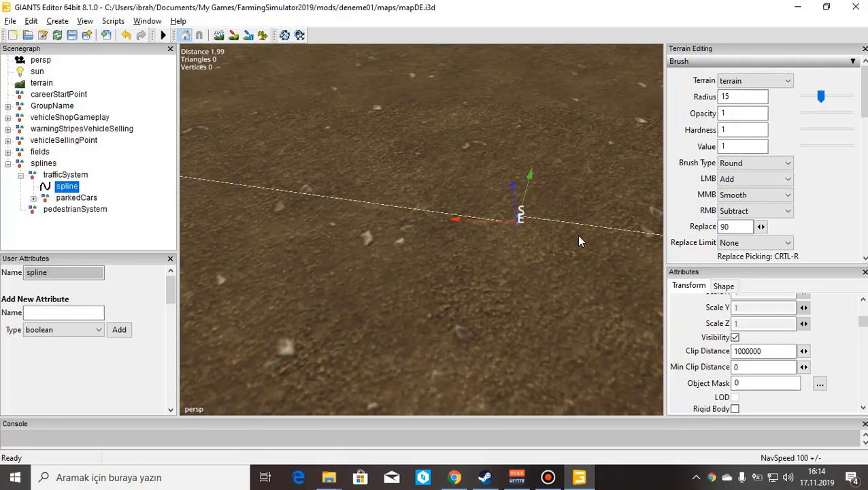
pyautogui.press('c')
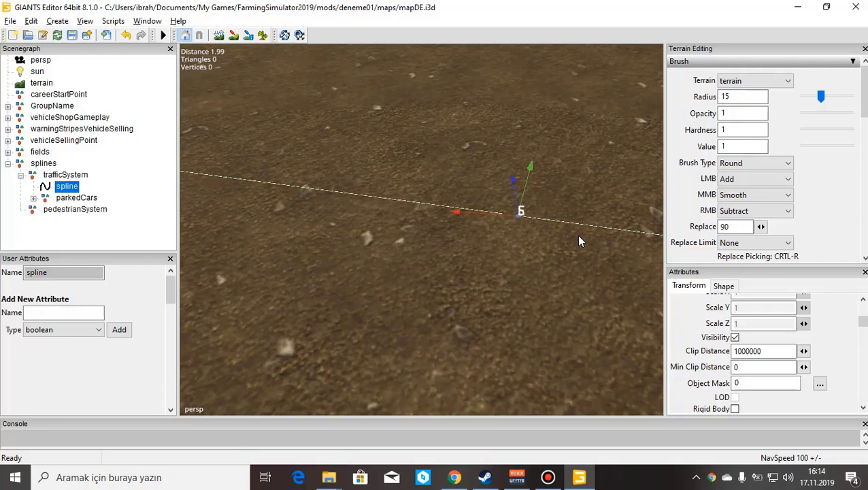
# Examine the joint of the traffic spline and its whole route around the field and along the road
pyautogui.scroll(3, 520, 166)
pyautogui.scroll(-5, 512, 188)
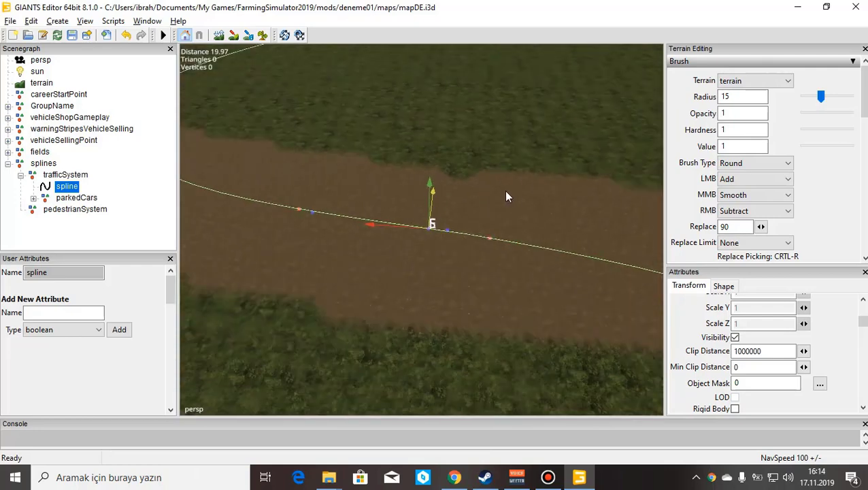
pyautogui.scroll(4, 512, 191)
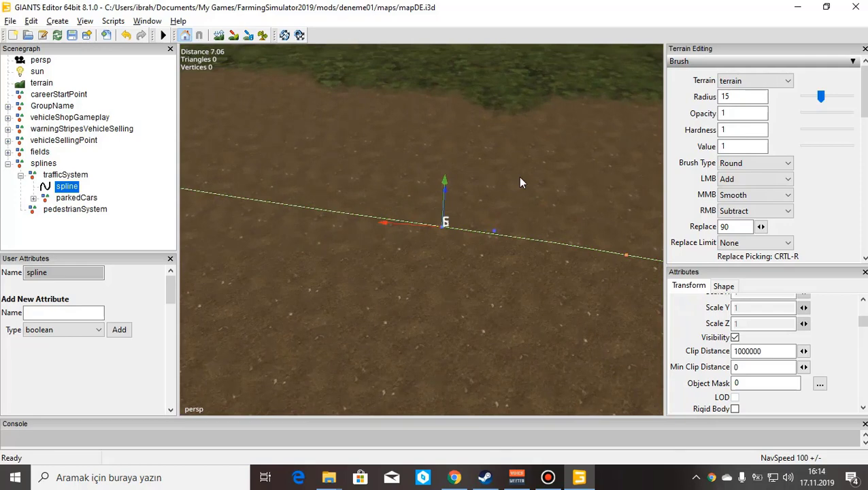
pyautogui.moveTo(405, 183); pyautogui.dragTo(562, 184, button='middle')
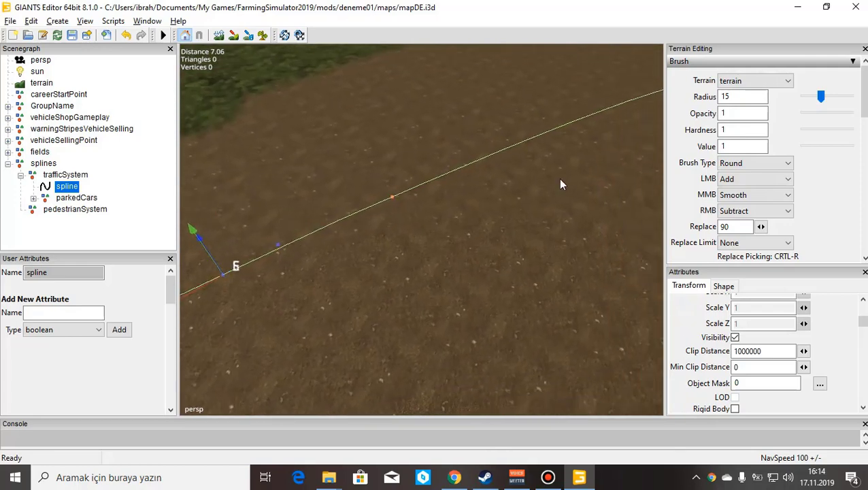
pyautogui.scroll(-10, 560, 182)
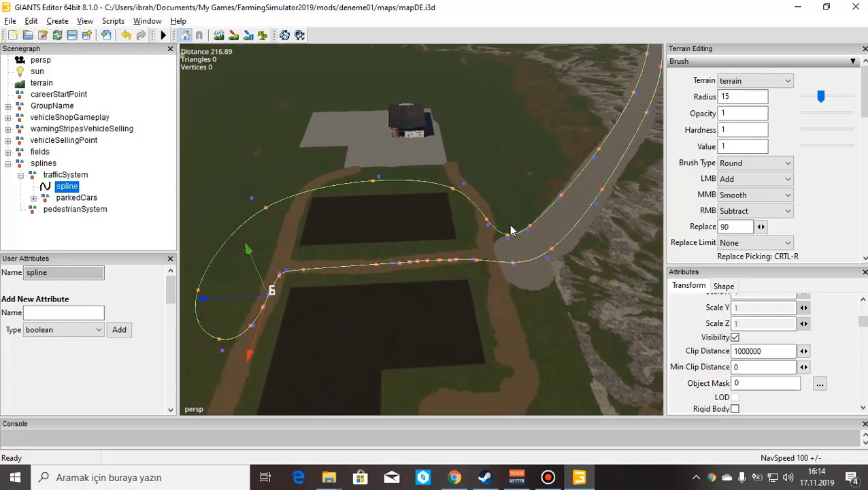
pyautogui.keyDown('alt'); pyautogui.moveTo(511, 226); pyautogui.dragTo(352, 279); pyautogui.keyUp('alt')
pyautogui.scroll(-3, 566, 238)
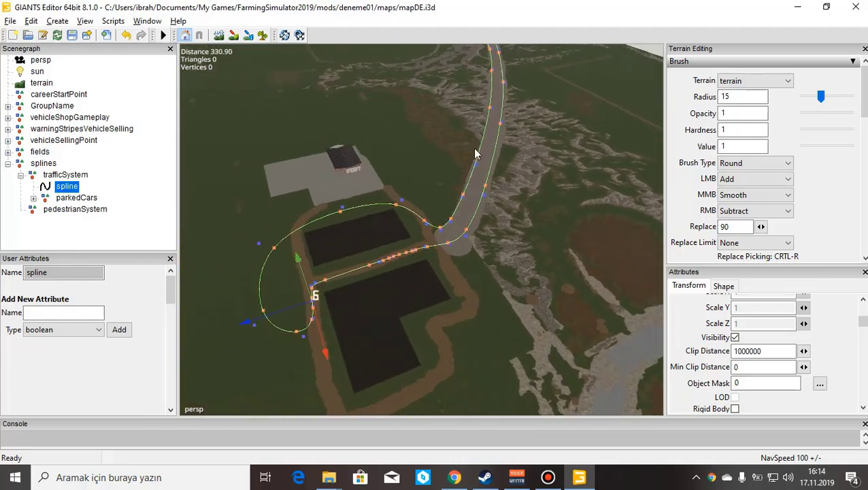
pyautogui.moveTo(584, 182); pyautogui.dragTo(463, 275, button='middle')
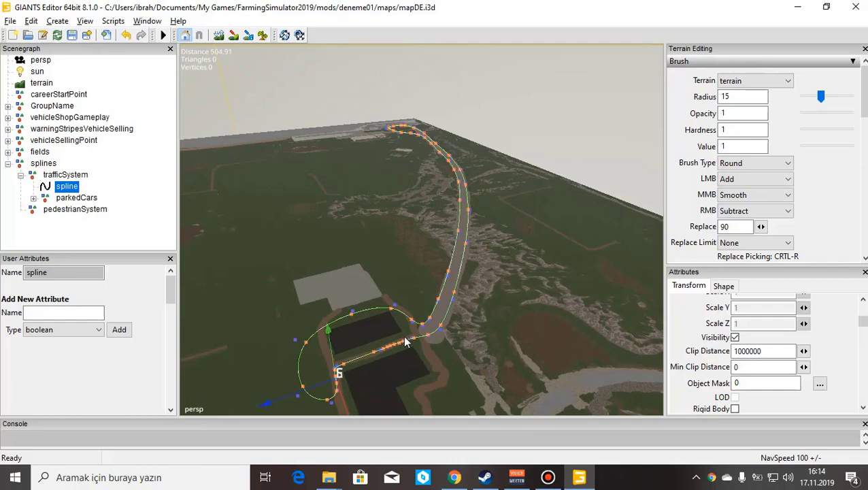
pyautogui.moveTo(405, 256); pyautogui.dragTo(353, 284, button='middle')
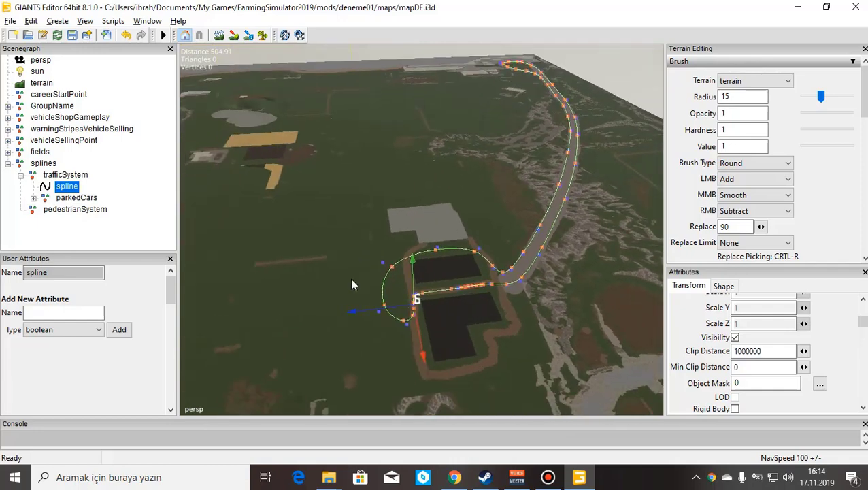
# Create a new spline, move it into the pedestrianSystem group under splines, and select it there
pyautogui.scroll(5, 419, 269)
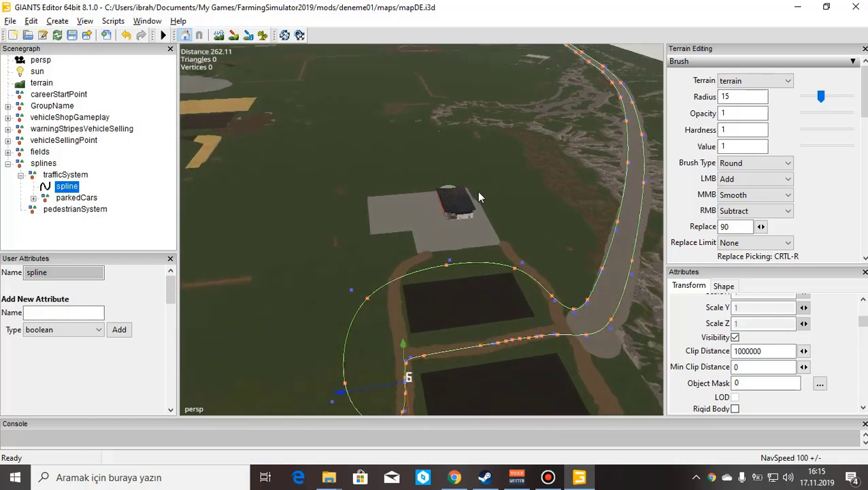
pyautogui.scroll(6, 479, 197)
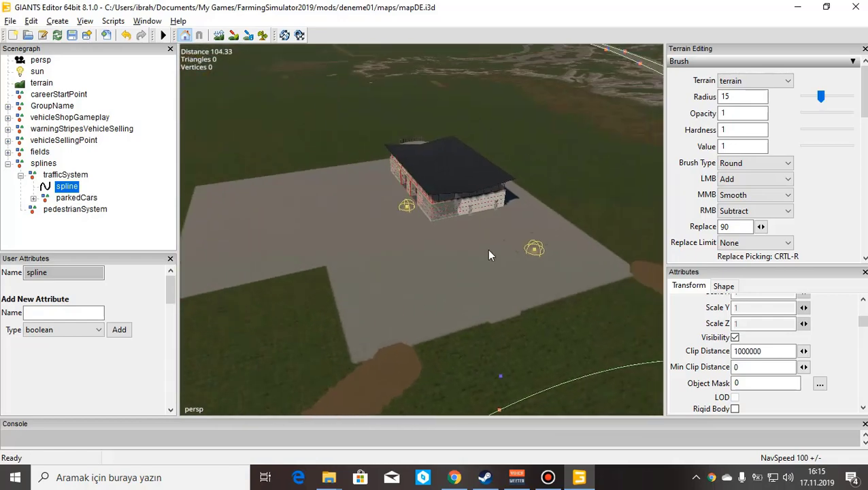
pyautogui.moveTo(489, 256); pyautogui.dragTo(406, 274, button='middle')
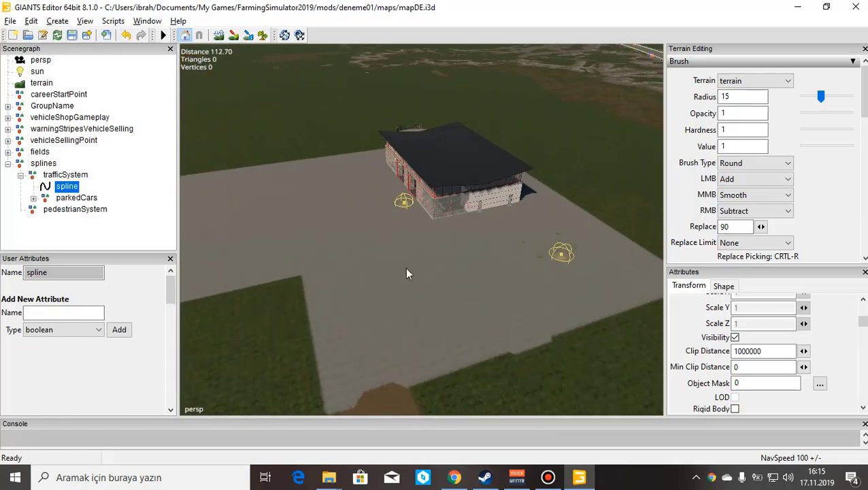
pyautogui.click(87, 212)
pyautogui.click(57, 22)
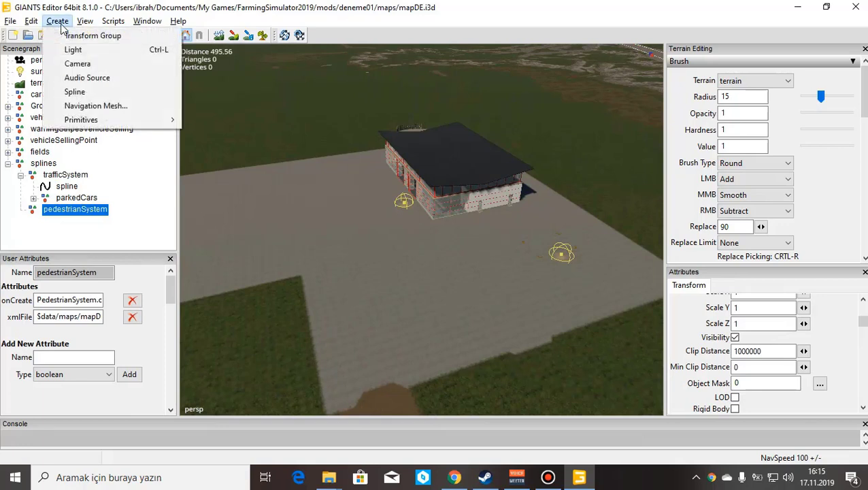
pyautogui.click(96, 94)
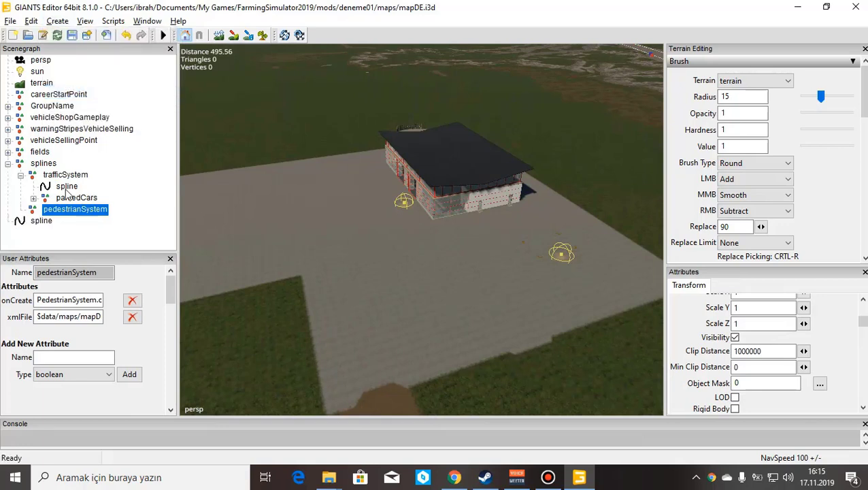
pyautogui.click(41, 222)
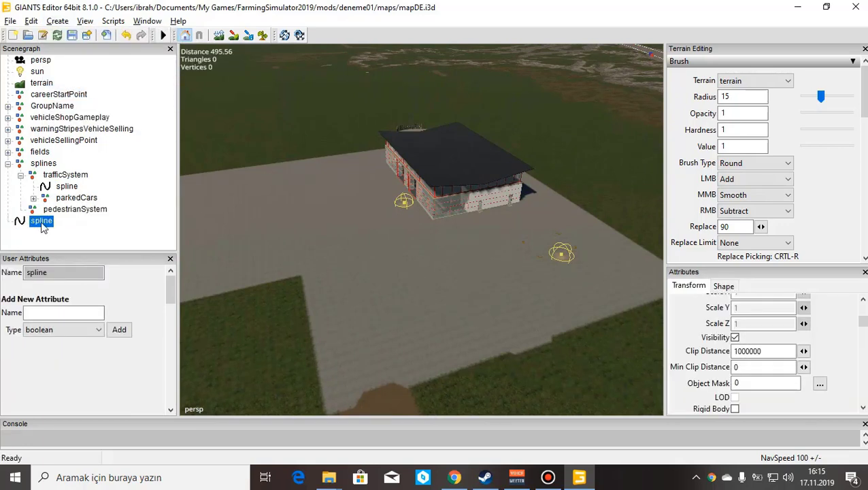
pyautogui.moveTo(41, 226); pyautogui.dragTo(79, 213)
pyautogui.click(21, 210)
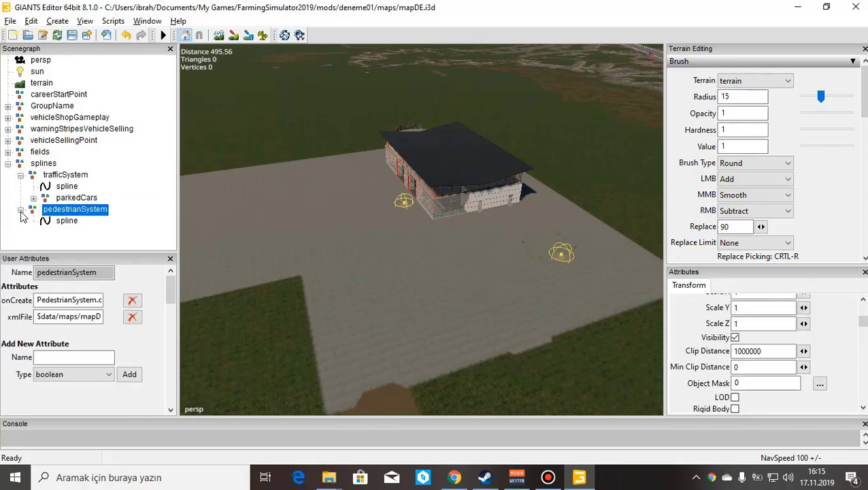
pyautogui.click(65, 221)
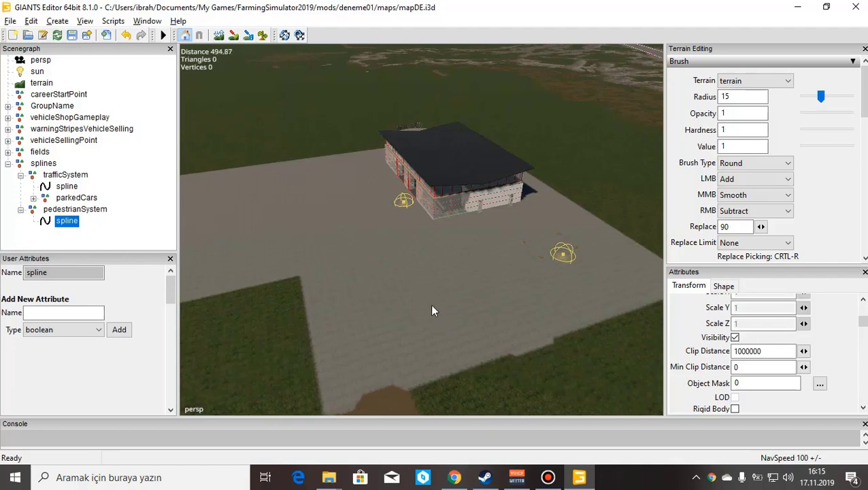
# Place the pedestrian spline on the shop's paving near the grass edge, with its end pointing along the edge toward the dirt path
pyautogui.keyDown('alt'); pyautogui.moveTo(432, 305); pyautogui.dragTo(475, 309); pyautogui.keyUp('alt')
pyautogui.scroll(3, 472, 285)
pyautogui.moveTo(471, 285); pyautogui.dragTo(459, 315, button='right')
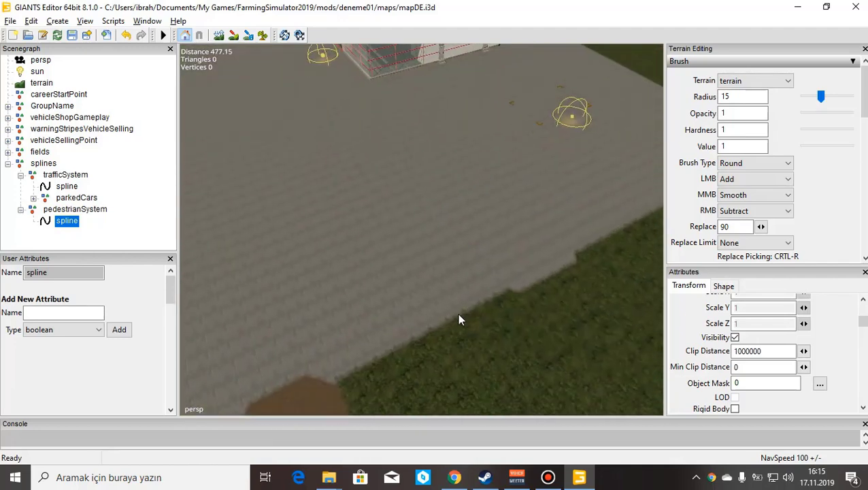
pyautogui.hotkey('ctrl', 'b')
pyautogui.click(455, 283)
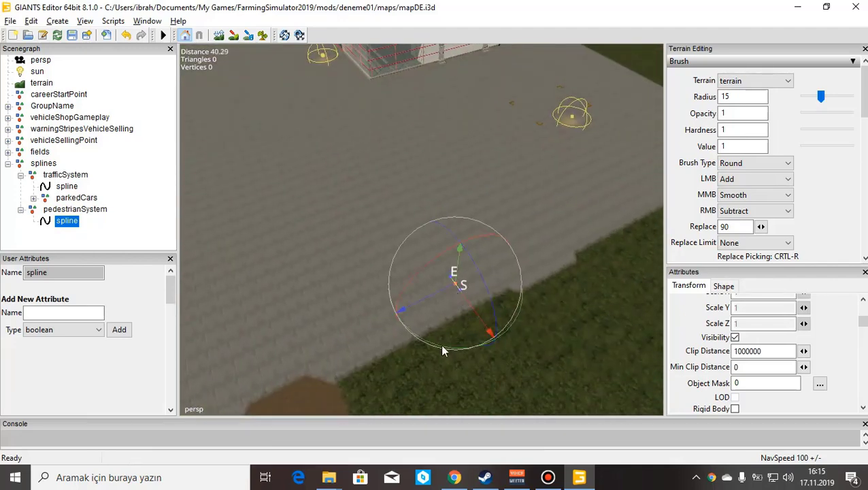
pyautogui.moveTo(441, 350); pyautogui.dragTo(448, 292)
pyautogui.press('w')
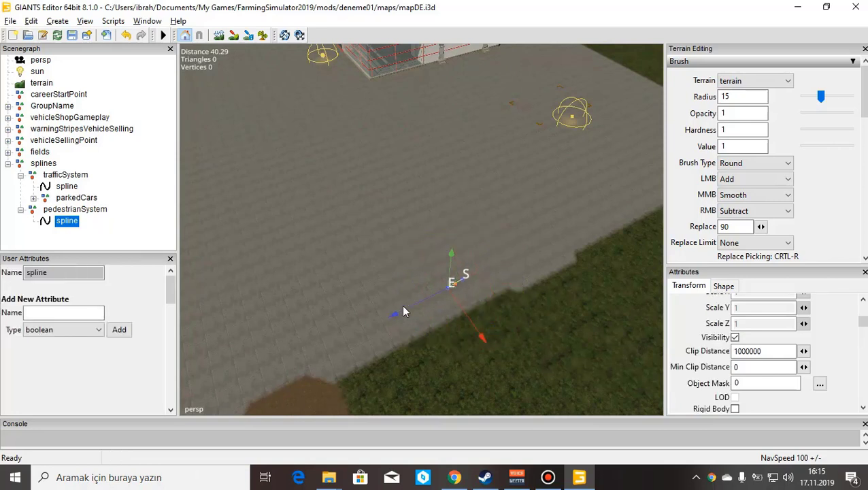
# Extend the pedestrian spline along the paving edge toward the dirt path and turn it inward across the paving with added control points
pyautogui.press('Insert')
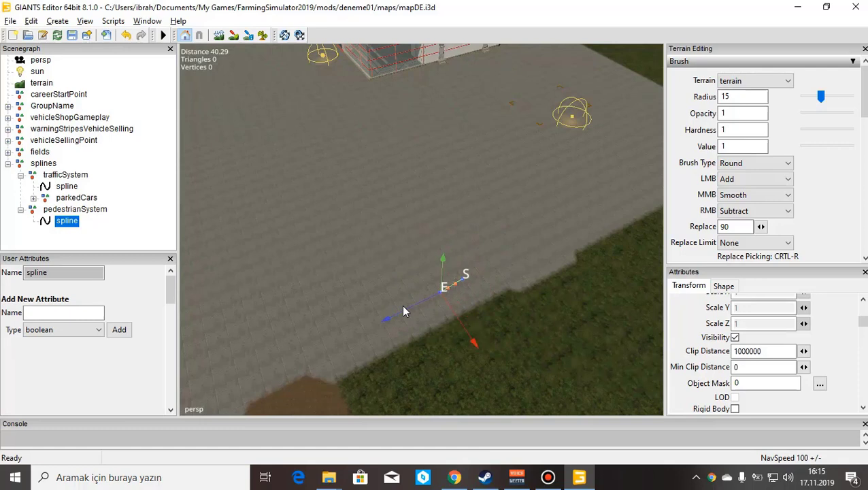
pyautogui.moveTo(362, 310); pyautogui.dragTo(306, 345)
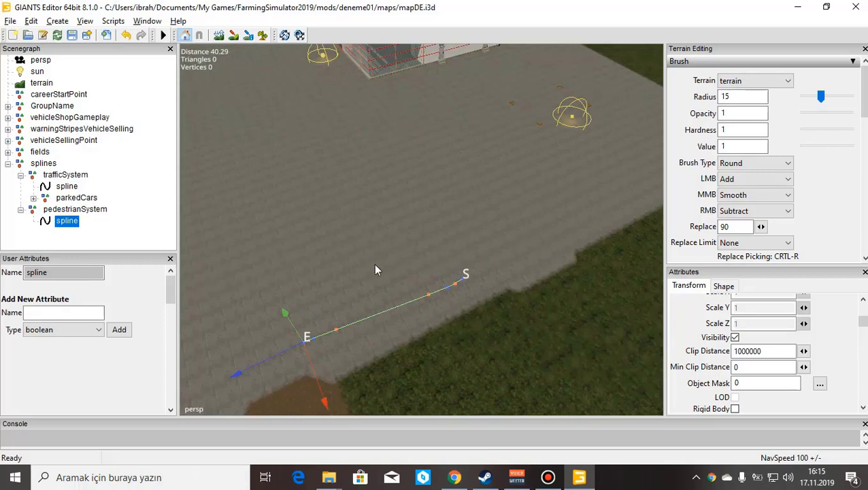
pyautogui.hotkey('ctrl', 'b')
pyautogui.moveTo(243, 314); pyautogui.dragTo(228, 201)
pyautogui.click(230, 204)
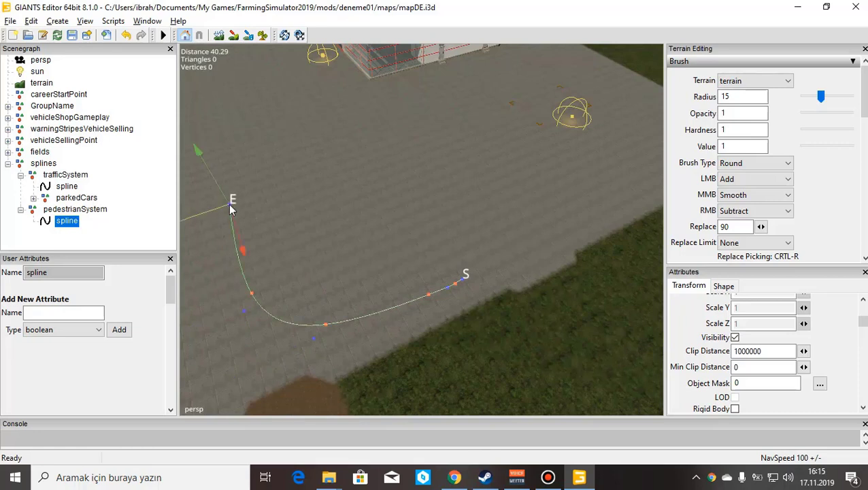
# Curve the pedestrian spline across the paving in front of the shop and back along the grass edge, ending just short of its start
pyautogui.press('Insert')
pyautogui.hotkey('ctrl', 'b')
pyautogui.moveTo(355, 154); pyautogui.dragTo(504, 140)
pyautogui.moveTo(576, 155); pyautogui.dragTo(590, 175)
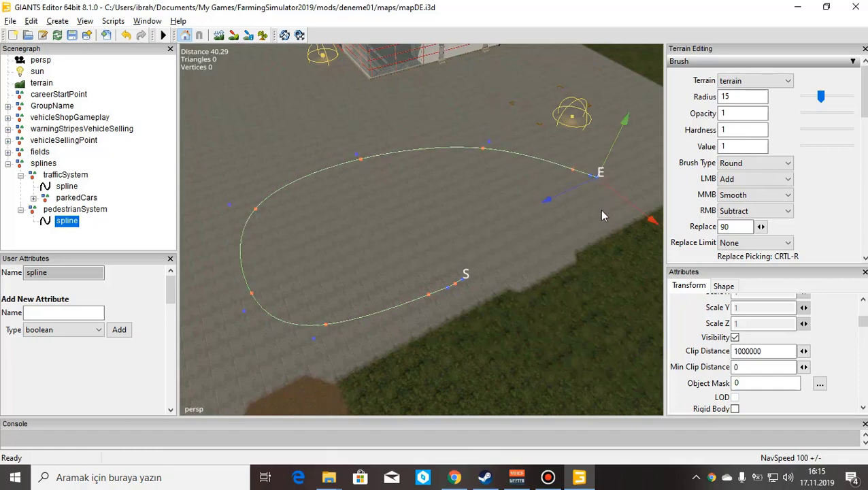
pyautogui.moveTo(606, 213); pyautogui.dragTo(486, 275)
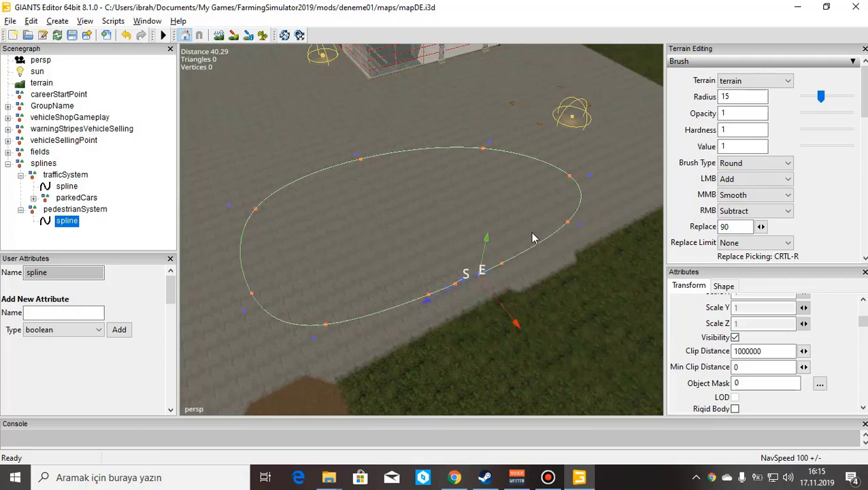
# Try to close the pedestrian spline's loop by bringing its end point to the start point
pyautogui.scroll(5, 476, 314)
pyautogui.scroll(3, 521, 333)
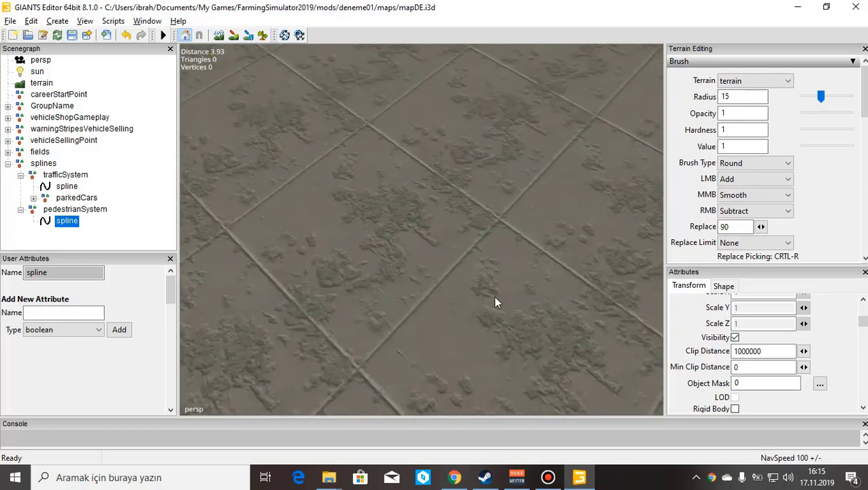
pyautogui.scroll(-5, 496, 300)
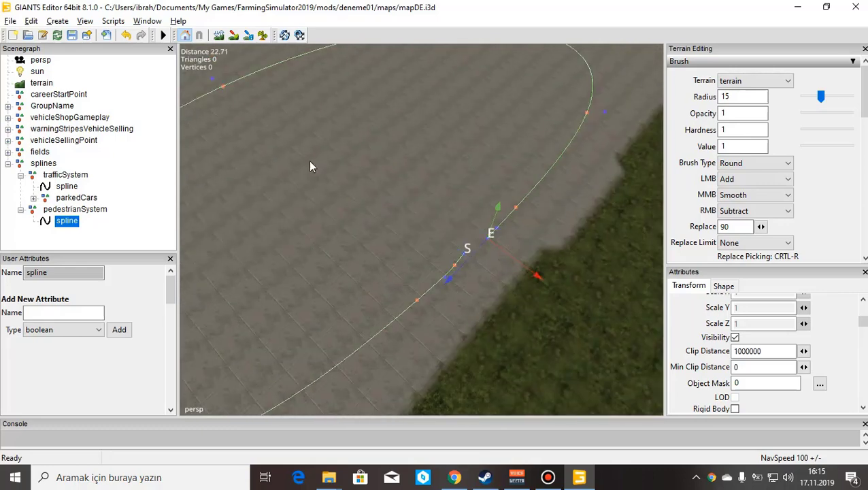
pyautogui.scroll(6, 348, 199)
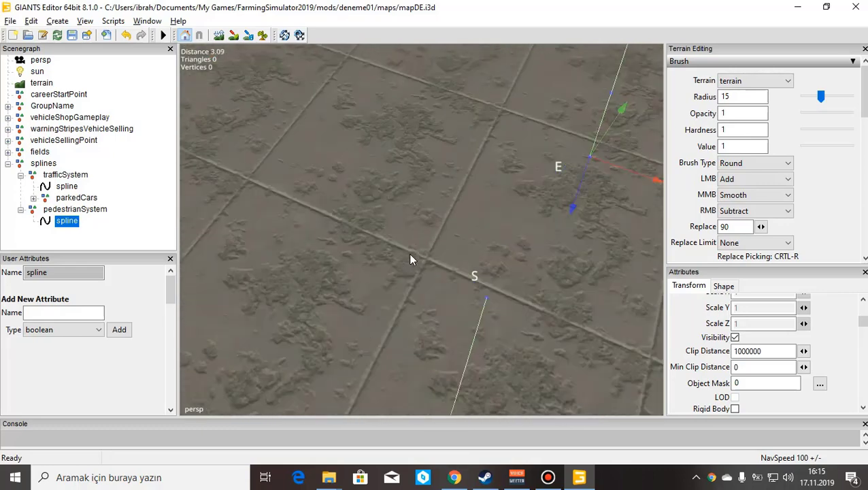
pyautogui.scroll(3, 410, 259)
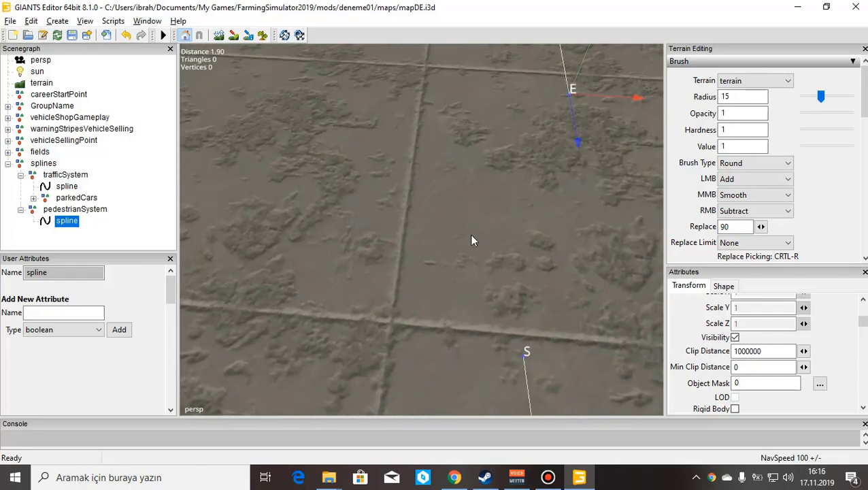
pyautogui.scroll(-5, 471, 219)
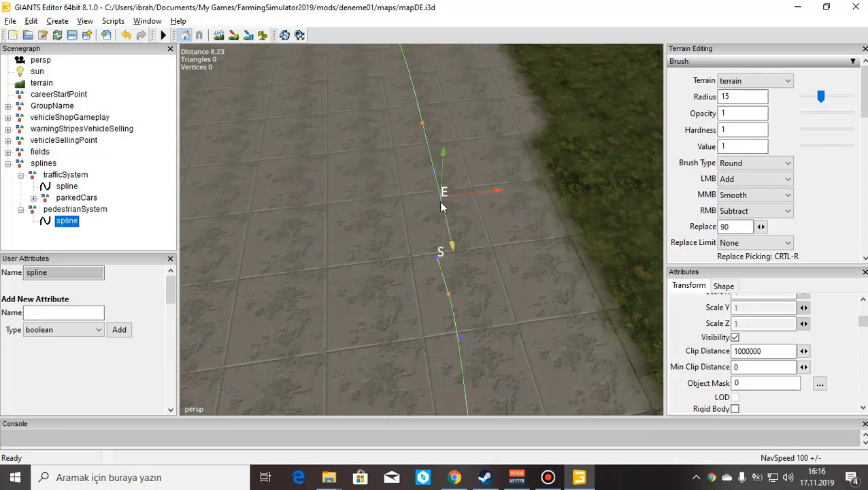
pyautogui.press('c')
pyautogui.scroll(1, 426, 192)
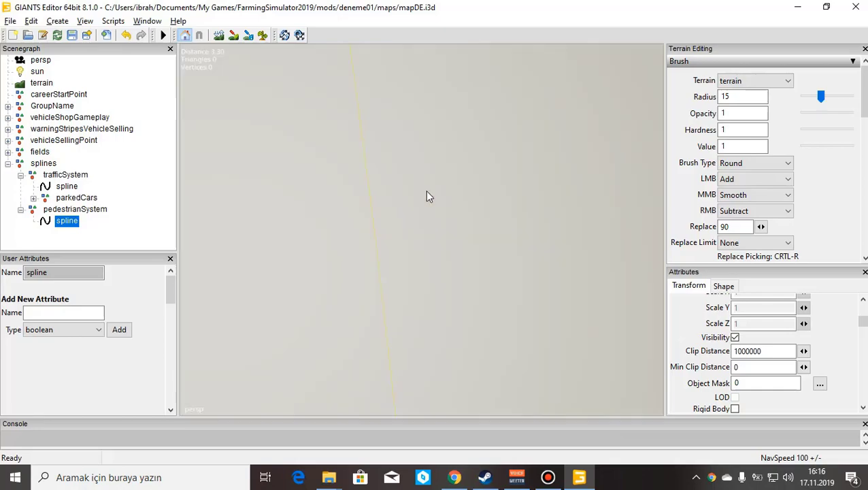
pyautogui.scroll(-1, 426, 193)
pyautogui.scroll(-5, 481, 258)
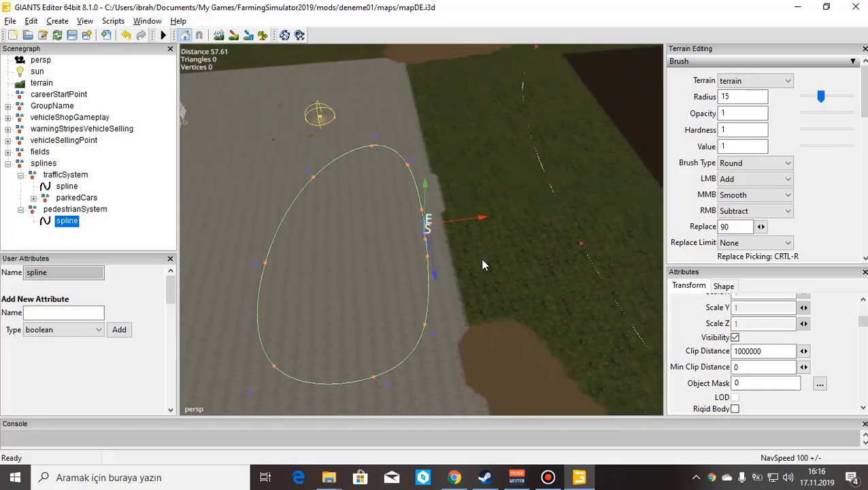
# Examine the pedestrian loop on the shop's paving and the traffic spline around the neighbouring fields
pyautogui.keyDown('alt'); pyautogui.moveTo(481, 258); pyautogui.dragTo(486, 234); pyautogui.keyUp('alt')
pyautogui.scroll(3, 501, 211)
pyautogui.scroll(4, 505, 203)
pyautogui.keyDown('alt'); pyautogui.moveTo(504, 203); pyautogui.dragTo(538, 191); pyautogui.keyUp('alt')
pyautogui.keyDown('alt'); pyautogui.moveTo(442, 186); pyautogui.dragTo(373, 258); pyautogui.keyUp('alt')
pyautogui.scroll(8, 397, 260)
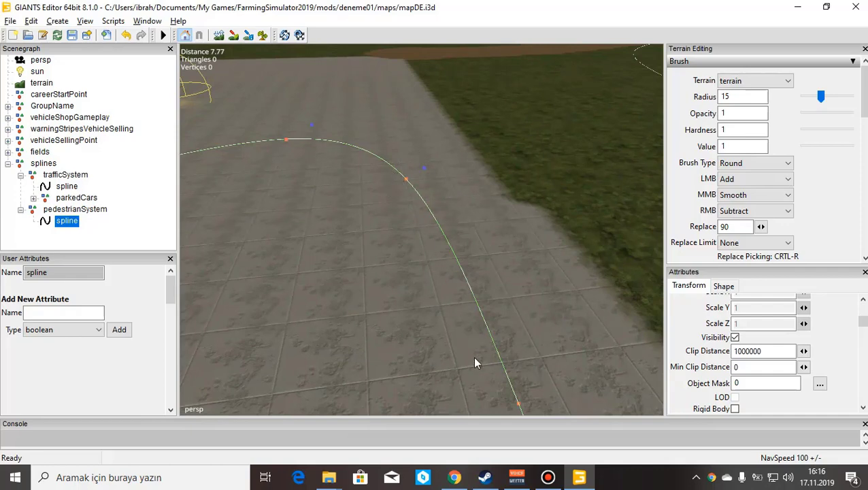
pyautogui.scroll(-15, 523, 253)
pyautogui.keyDown('alt'); pyautogui.moveTo(435, 259); pyautogui.dragTo(511, 233); pyautogui.keyUp('alt')
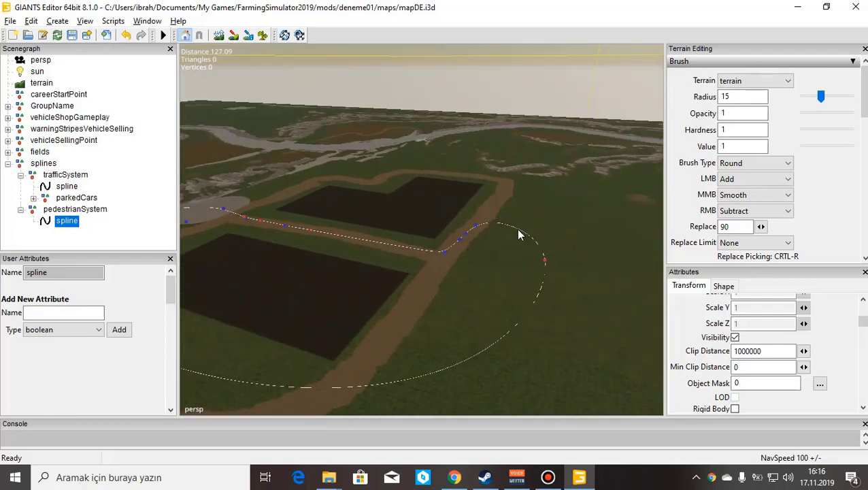
# Expand the parkedCars group under trafficSystem and delete its third parkedCar entry
pyautogui.moveTo(518, 235); pyautogui.dragTo(401, 251, button='middle')
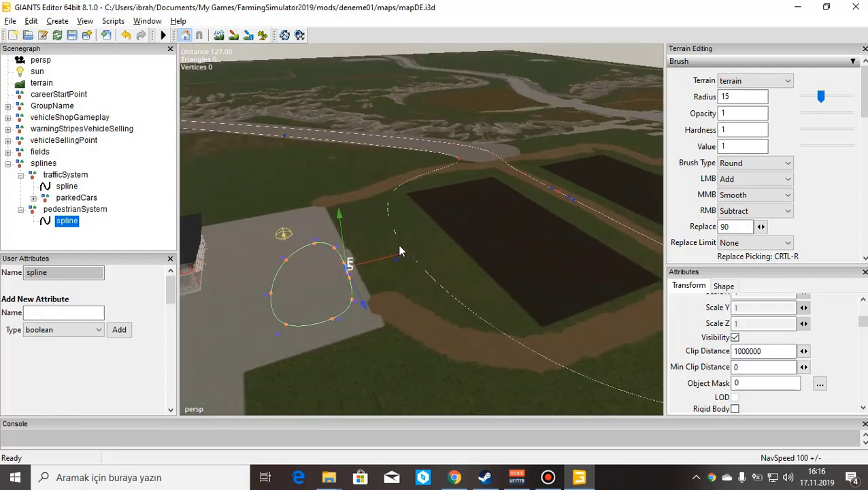
pyautogui.click(72, 199)
pyautogui.click(33, 199)
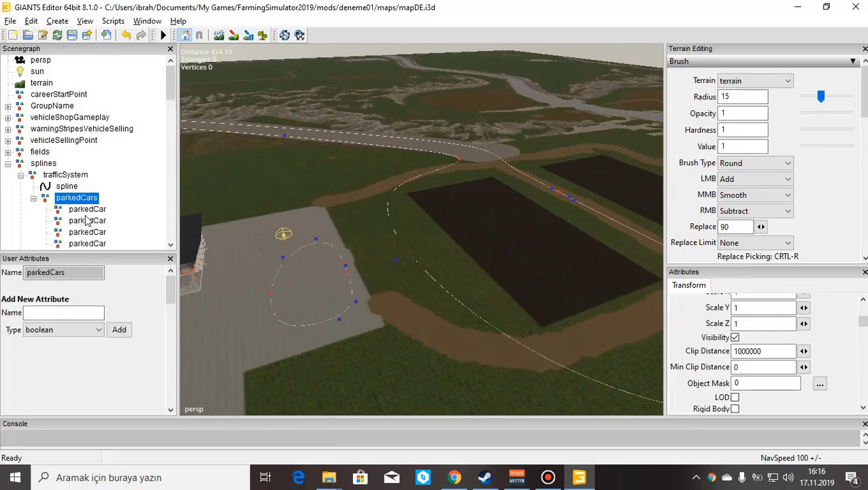
pyautogui.click(94, 221)
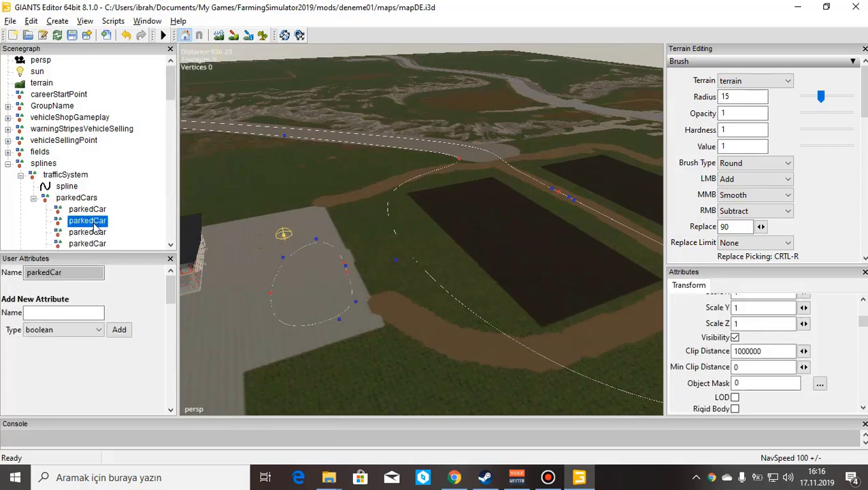
pyautogui.click(93, 232)
pyautogui.click(91, 243)
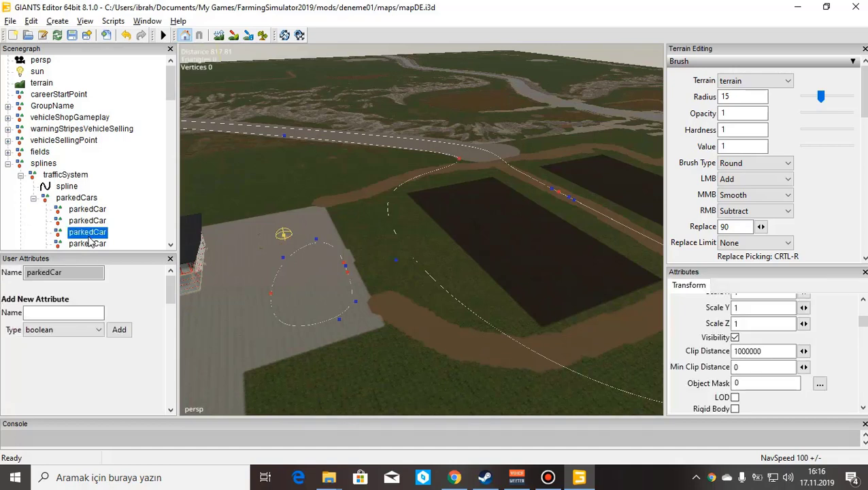
pyautogui.click(105, 236)
pyautogui.press('Delete')
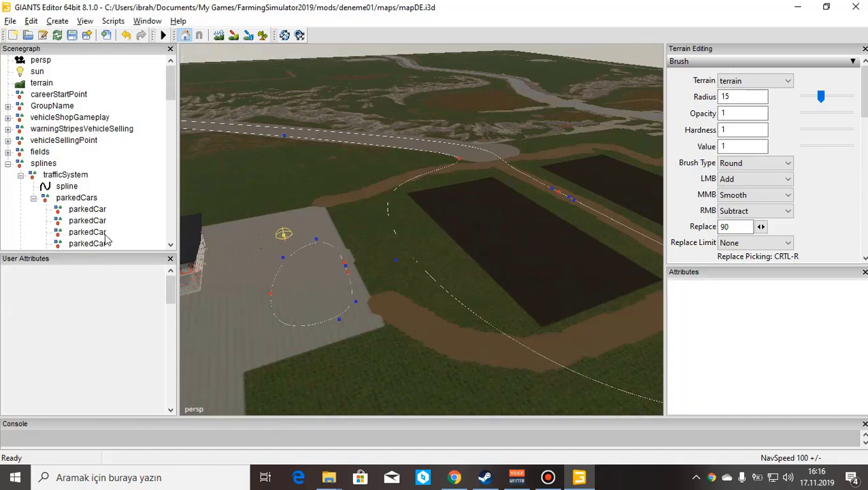
# Place the seventh parkedCar entry on the shop's paving at the corner near the dirt path using interactive placement, and nudge it toward the corner
pyautogui.scroll(-2, 106, 234)
pyautogui.scroll(-2, 106, 234)
pyautogui.click(97, 186)
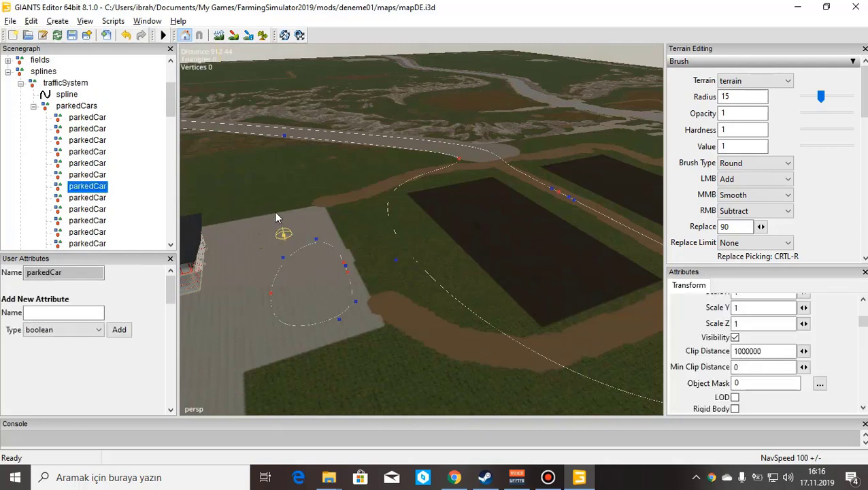
pyautogui.keyDown('alt'); pyautogui.moveTo(274, 212); pyautogui.dragTo(282, 246); pyautogui.keyUp('alt')
pyautogui.moveTo(284, 251); pyautogui.dragTo(427, 215, button='middle')
pyautogui.keyDown('alt'); pyautogui.moveTo(427, 210); pyautogui.dragTo(436, 202); pyautogui.keyUp('alt')
pyautogui.scroll(4, 437, 202)
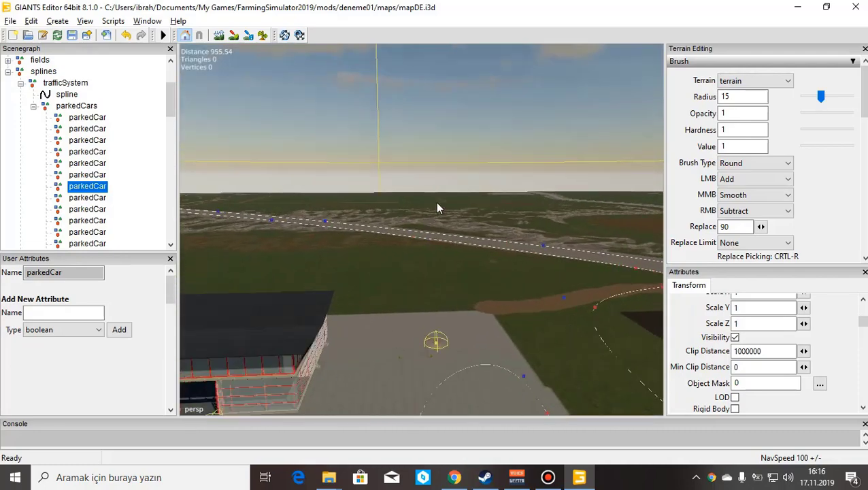
pyautogui.scroll(4, 436, 252)
pyautogui.keyDown('alt'); pyautogui.moveTo(424, 237); pyautogui.dragTo(473, 277); pyautogui.keyUp('alt')
pyautogui.moveTo(475, 284); pyautogui.dragTo(480, 300, button='middle')
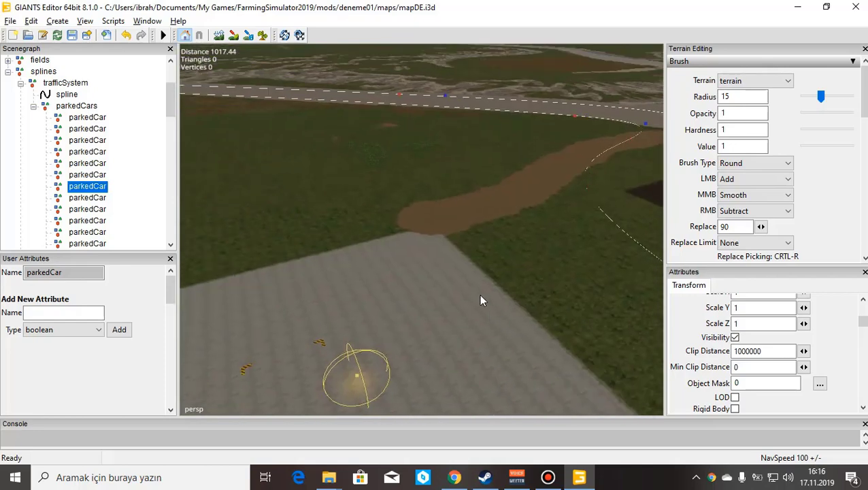
pyautogui.hotkey('ctrl', 'b')
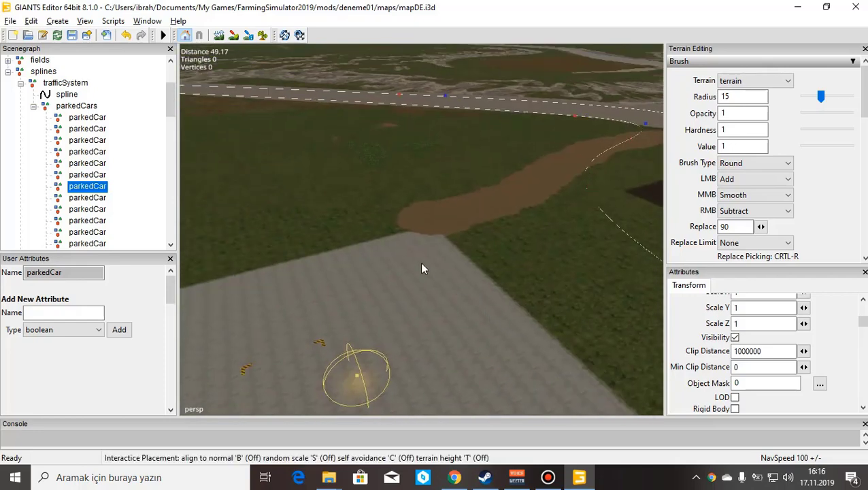
pyautogui.click(420, 260)
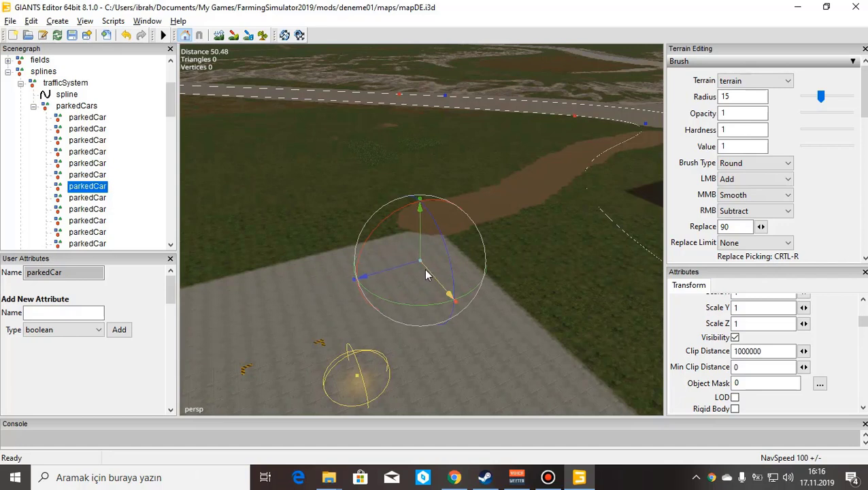
pyautogui.moveTo(424, 269); pyautogui.dragTo(411, 258)
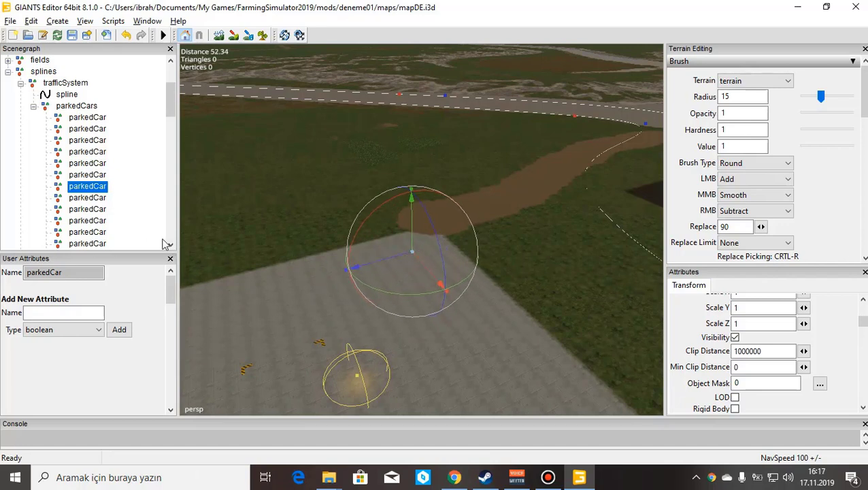
# Duplicate the placed parkedCar and position the copy on the paving between the first one and the pedestrian loop
pyautogui.hotkey('ctrl', 'd')
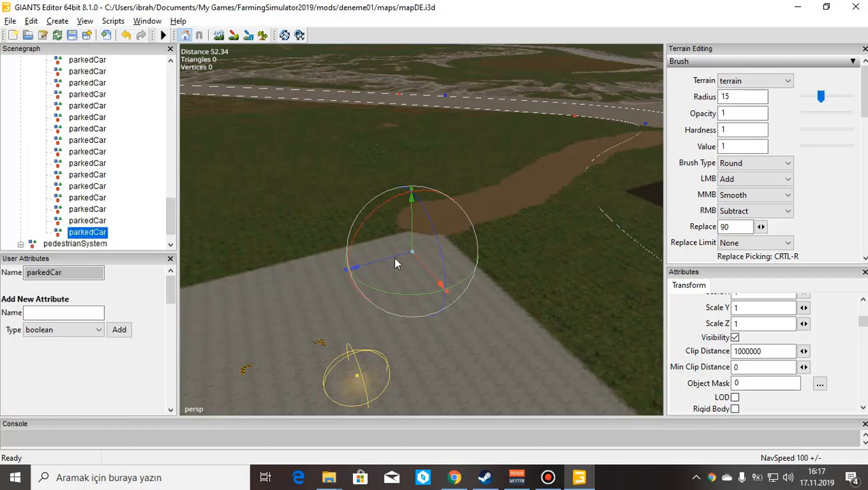
pyautogui.hotkey('ctrl', 'b')
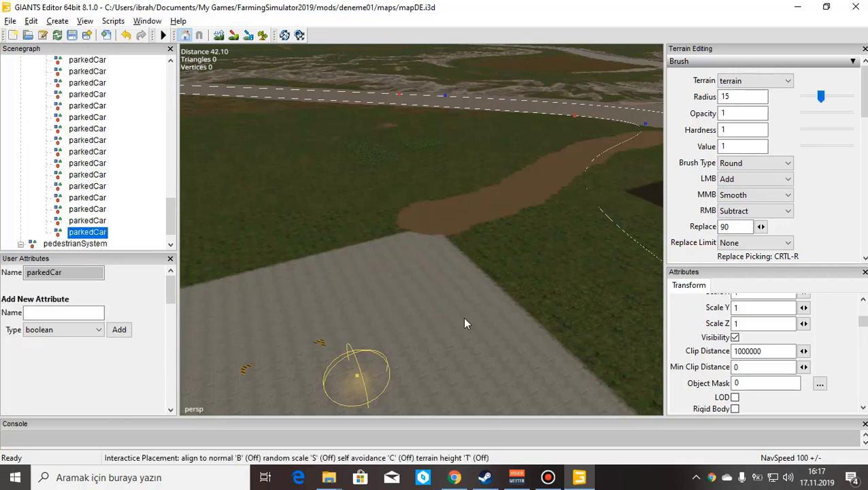
pyautogui.click(463, 318)
pyautogui.scroll(-3, 514, 270)
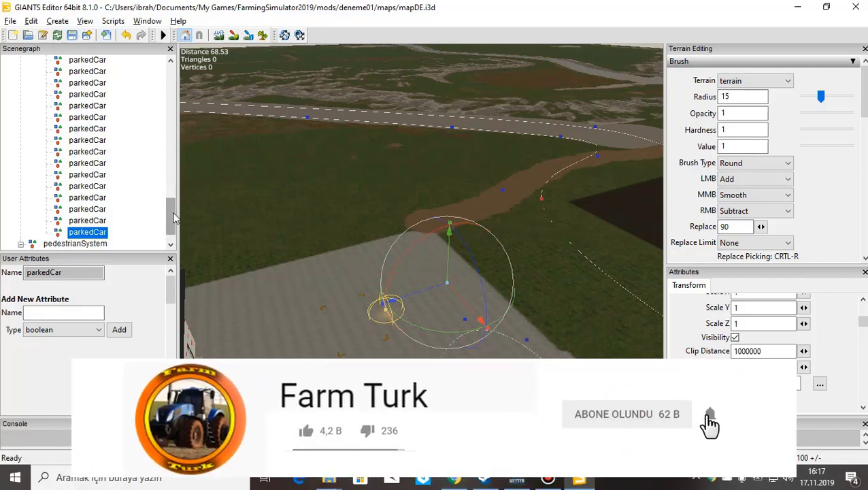
# Save the map with the repositioned parked cars
pyautogui.moveTo(173, 213); pyautogui.dragTo(173, 193)
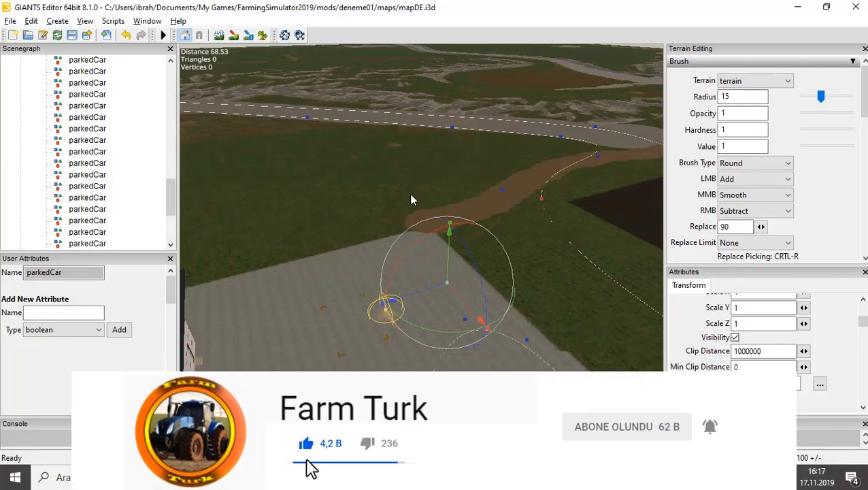
pyautogui.keyDown('alt'); pyautogui.moveTo(410, 196); pyautogui.dragTo(531, 210); pyautogui.keyUp('alt')
pyautogui.moveTo(531, 215); pyautogui.dragTo(436, 242, button='right')
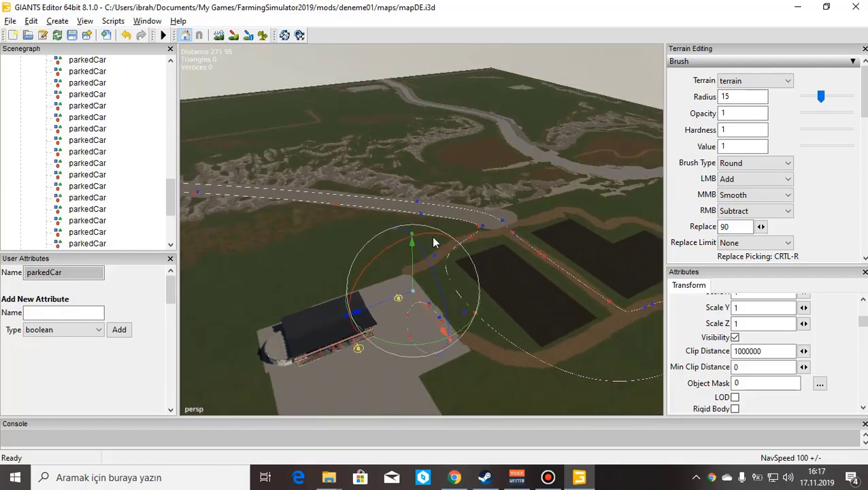
pyautogui.click(72, 35)
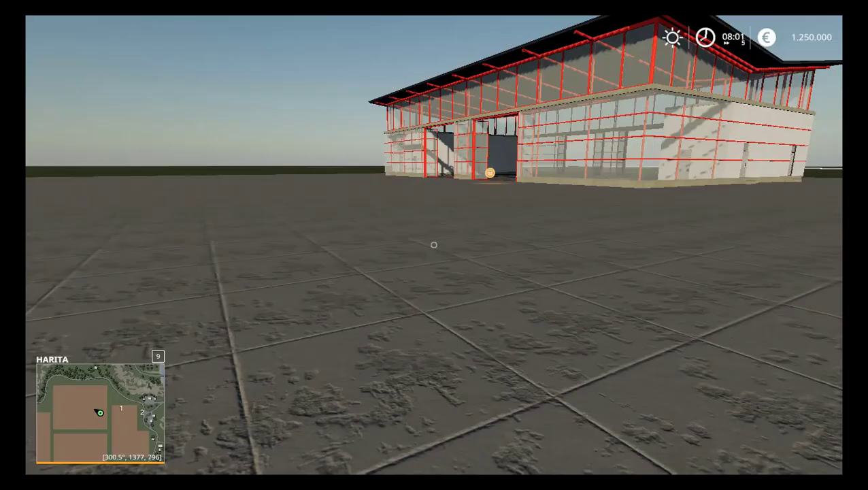
# In Farming Simulator 19, buy the Lizard Pickup 2014 from the shop's cars category and return to the map
pyautogui.press('d')
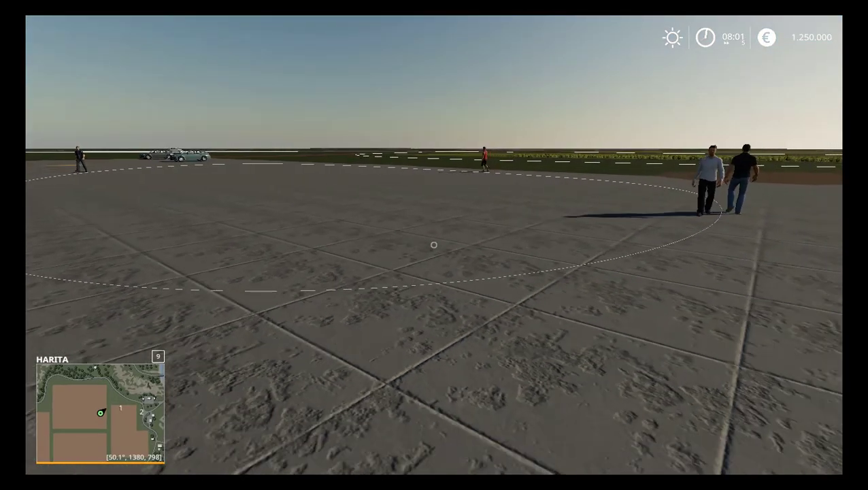
pyautogui.press('w')
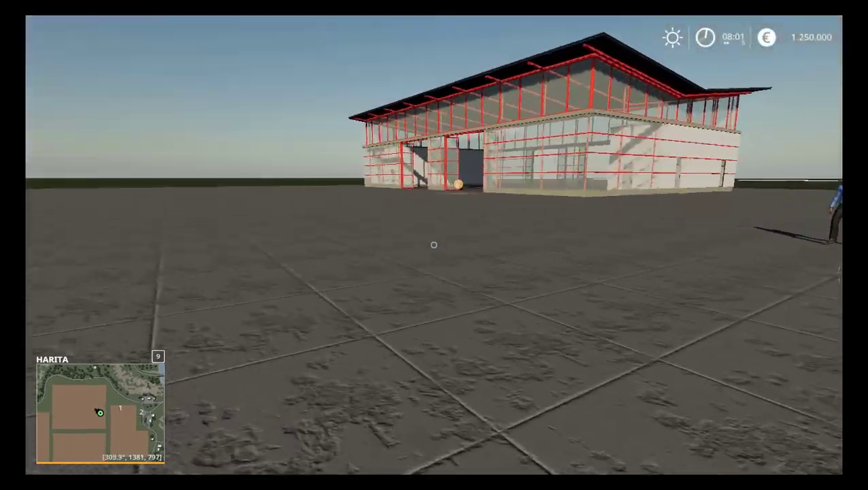
pyautogui.press('p')
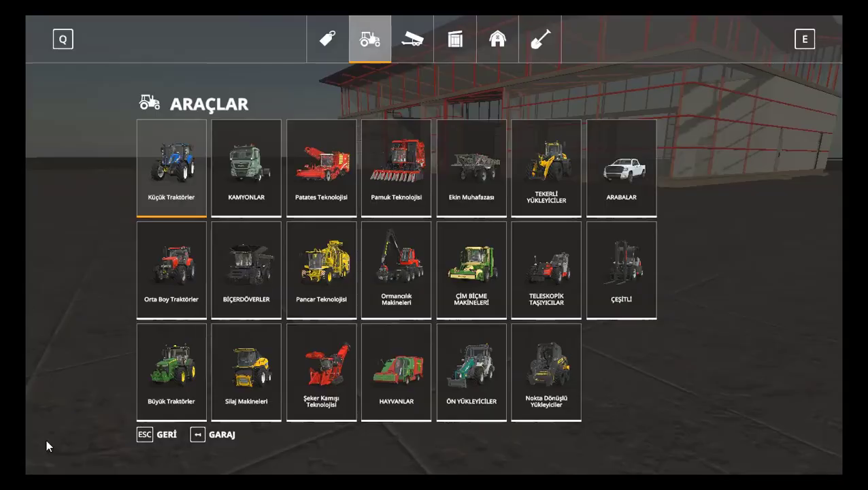
pyautogui.click(622, 186)
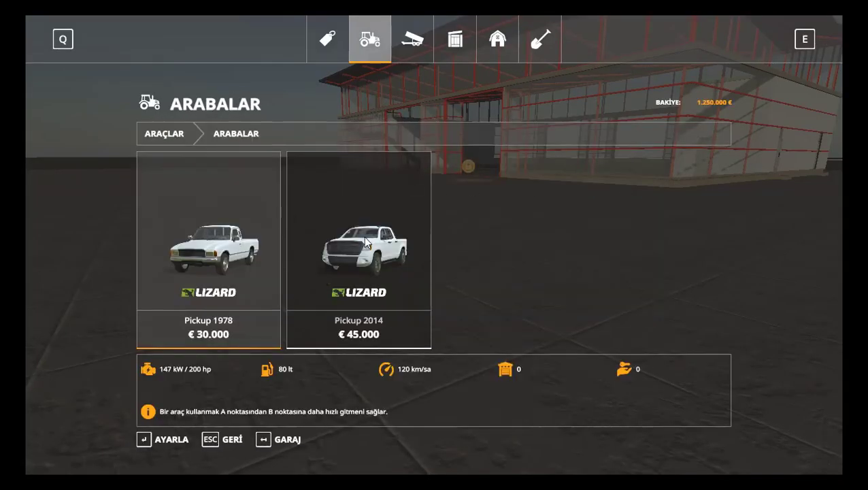
pyautogui.click(364, 239)
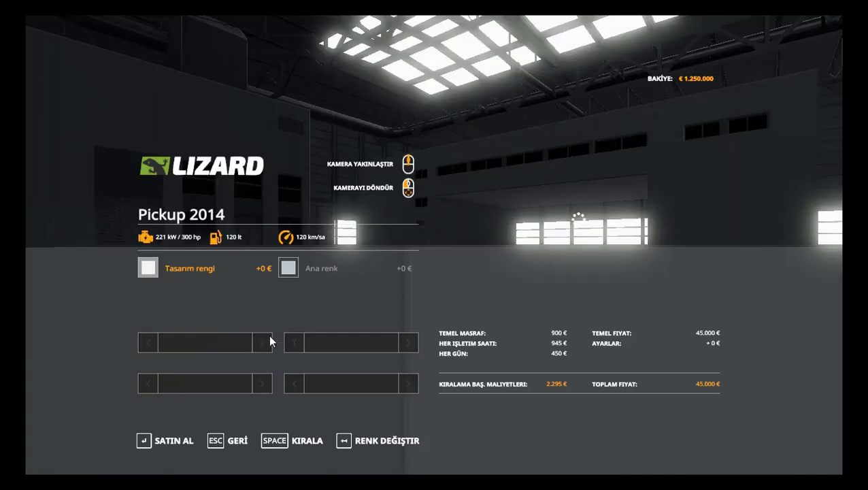
pyautogui.click(167, 443)
pyautogui.click(324, 312)
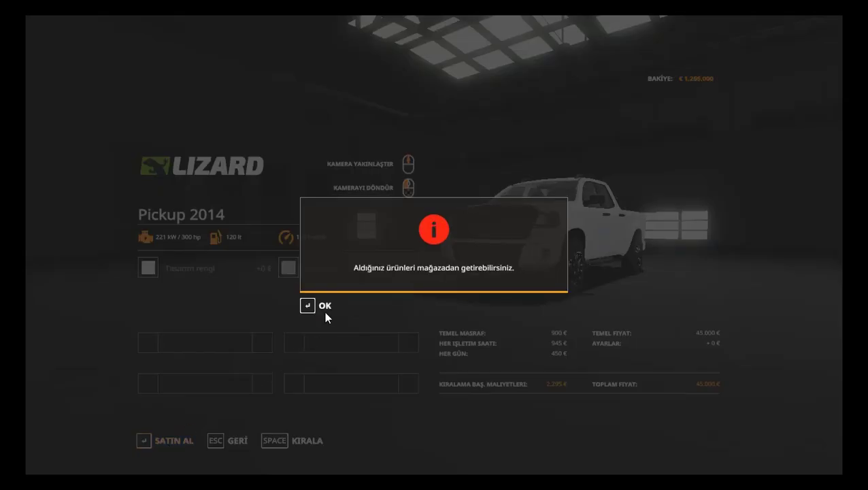
pyautogui.click(324, 312)
pyautogui.press('Escape')
pyautogui.press('Escape')
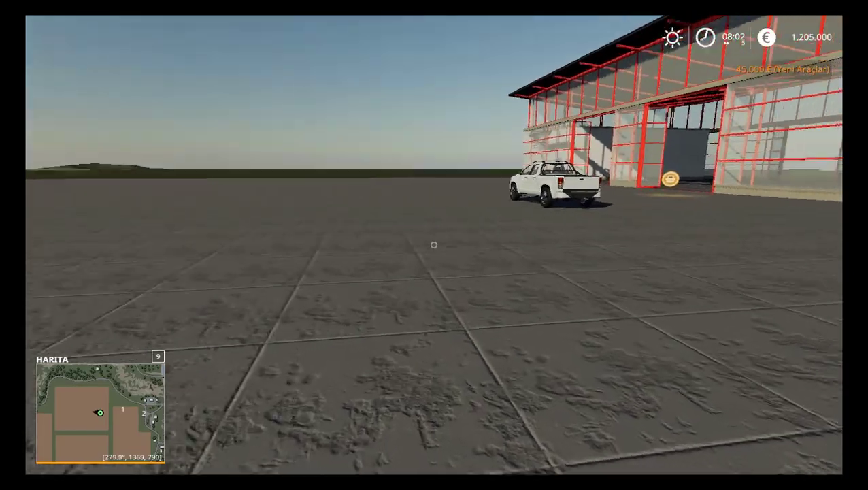
# Walk to the purchased pickup, get in and turn it around on the paving toward the pedestrian loop
pyautogui.press('w')
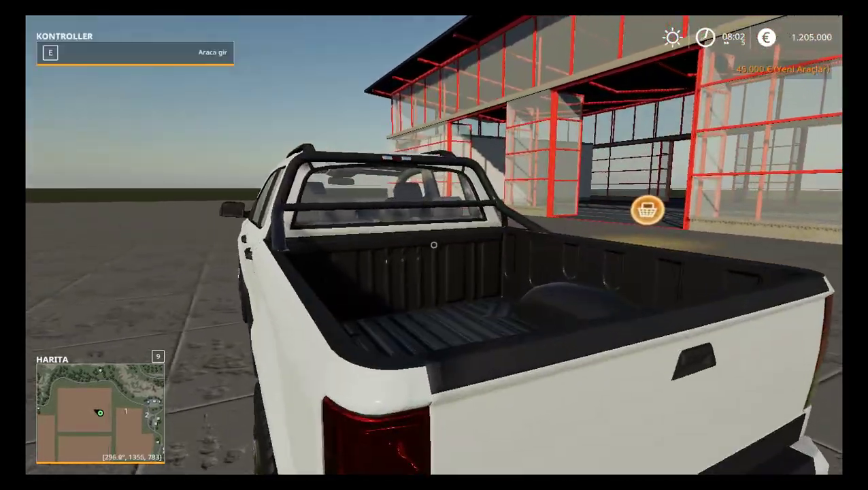
pyautogui.press('e')
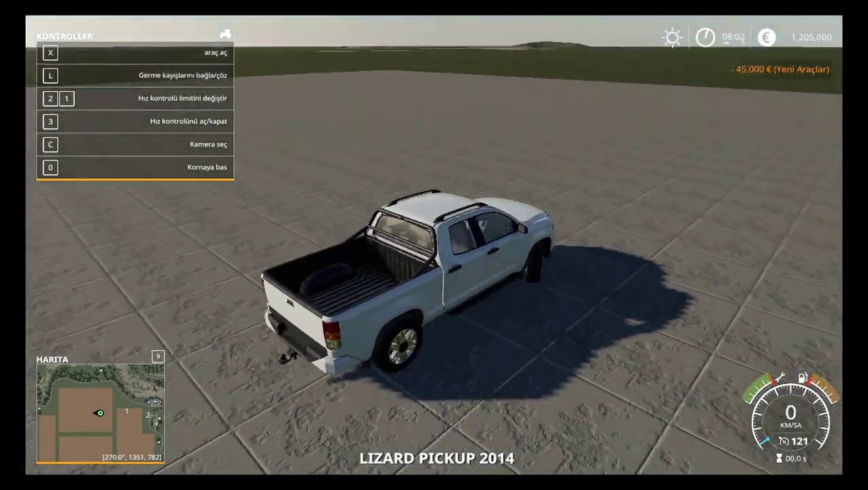
pyautogui.press('w')
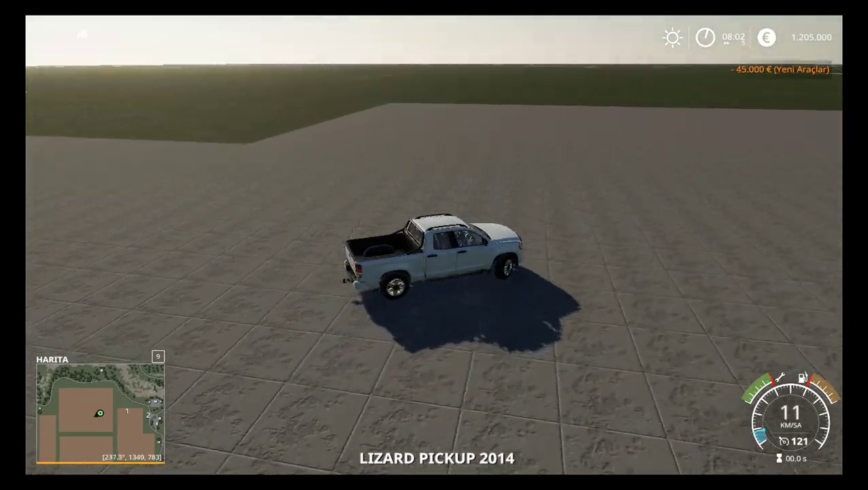
pyautogui.press('w')
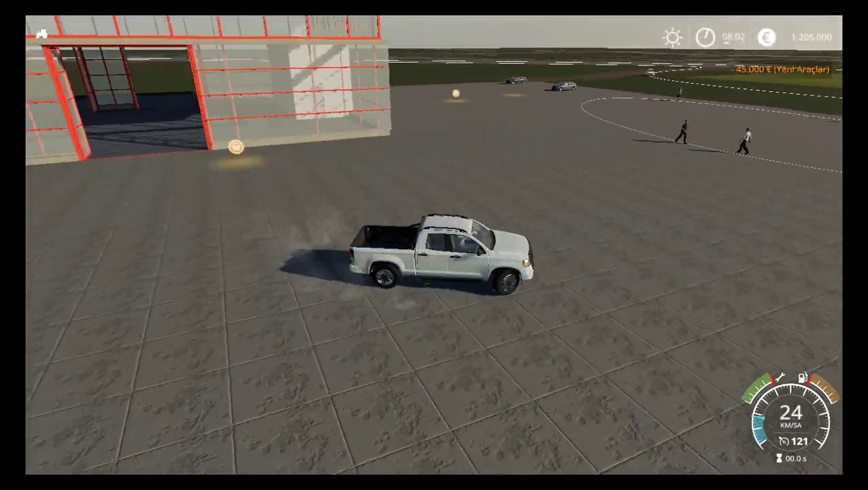
# Drive the pickup across the paving onto the pedestrian loop and stop it there to check the walking pedestrians and parked cars
pyautogui.press('w')
pyautogui.press('a')
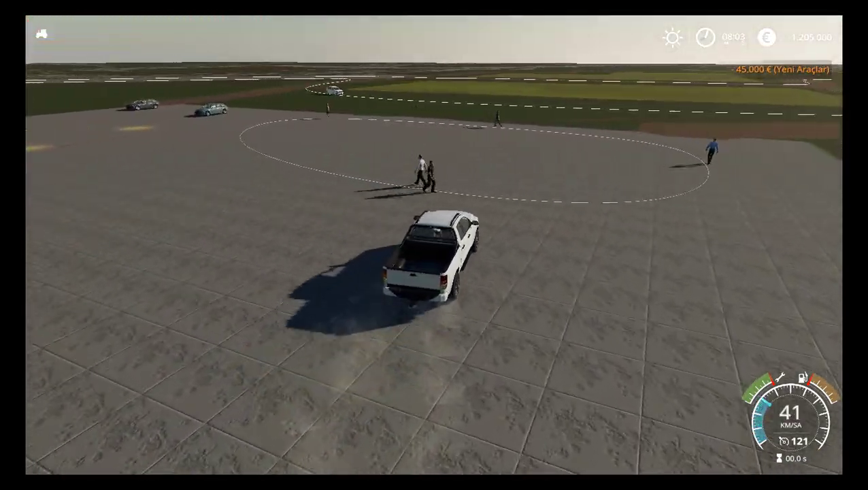
pyautogui.press('d')
pyautogui.press('s')
pyautogui.press('a')
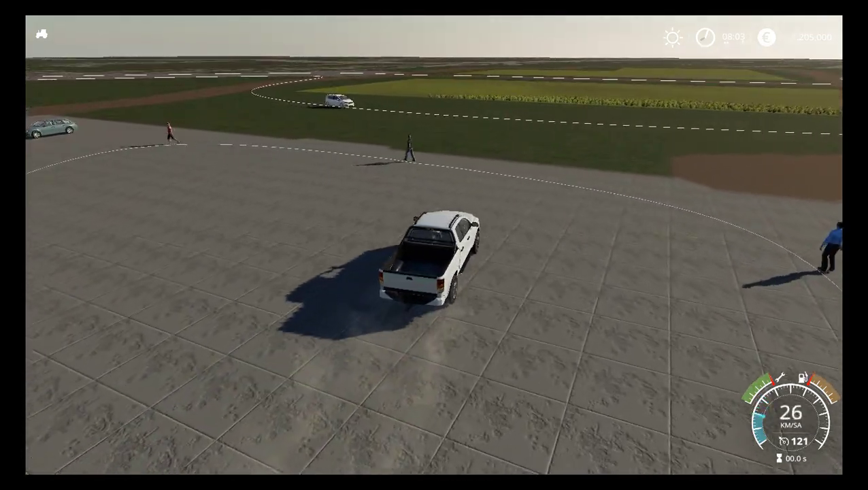
pyautogui.press('s')
pyautogui.press('a')
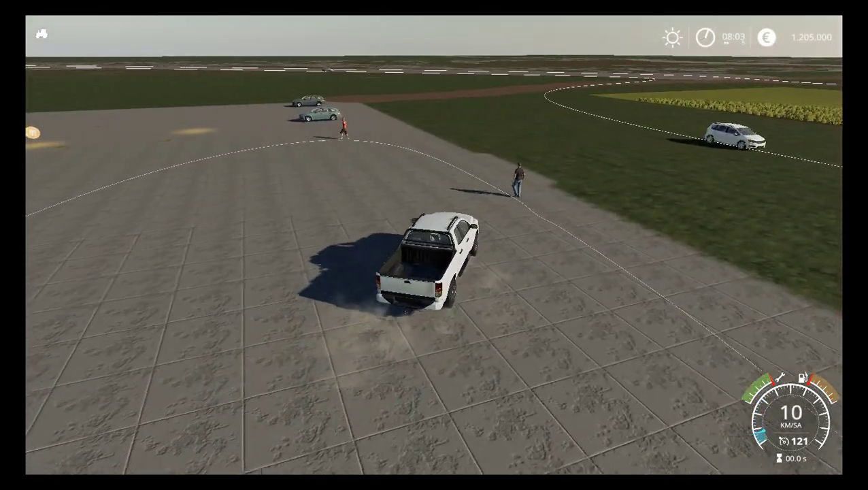
pyautogui.press('a')
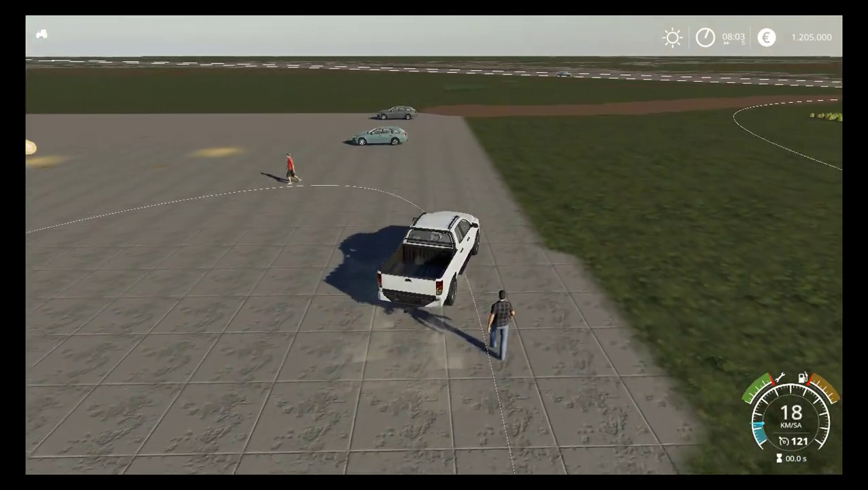
pyautogui.press('s')
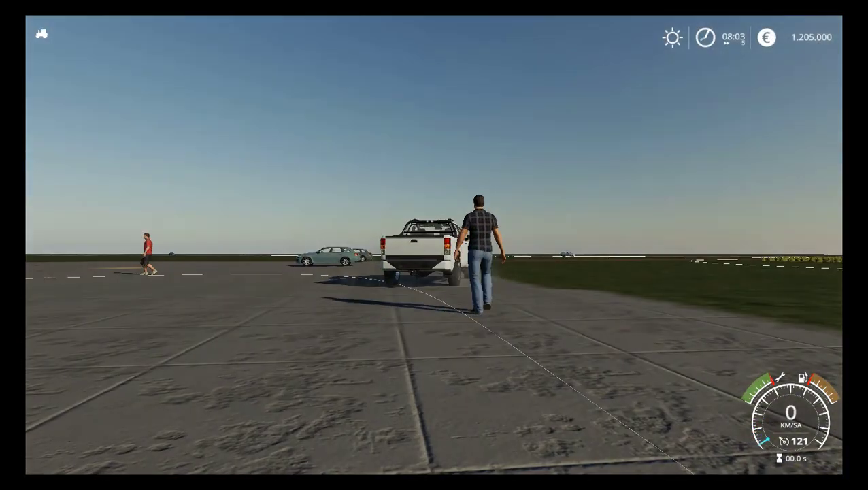
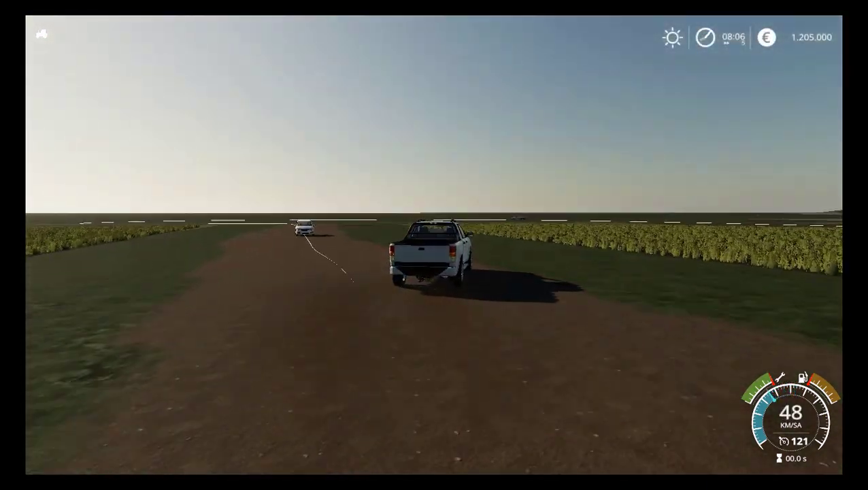
# Get out of the pickup on the dirt road beside the traffic spline to check the passing traffic
pyautogui.press('e')
pyautogui.press('ctrl')
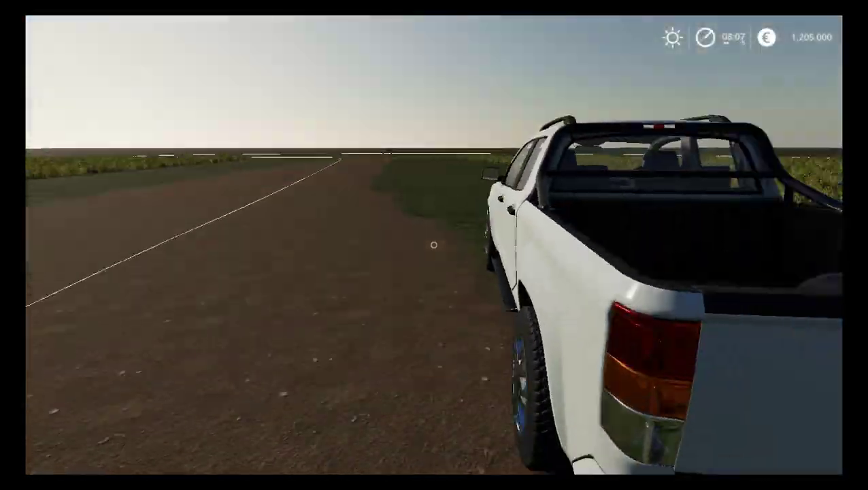
# Get into the pickup and drive it off the dirt road into the crop field toward the farm building
pyautogui.press('e')
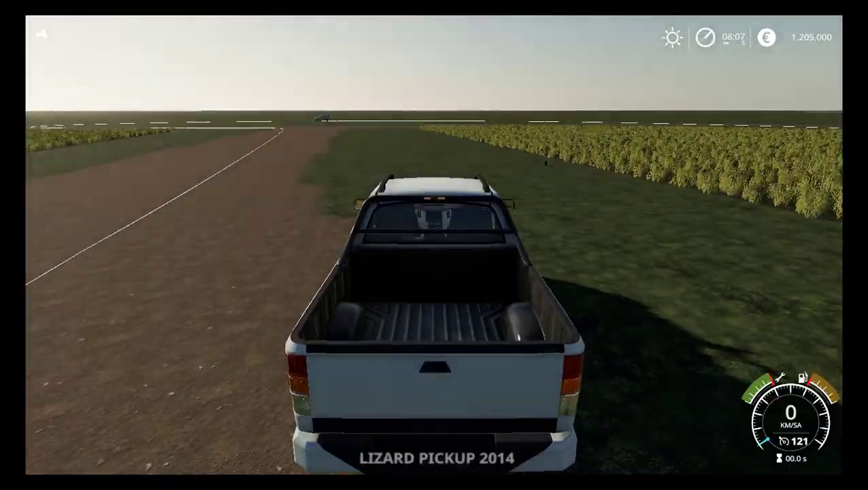
pyautogui.scroll(-4, 434, 245)
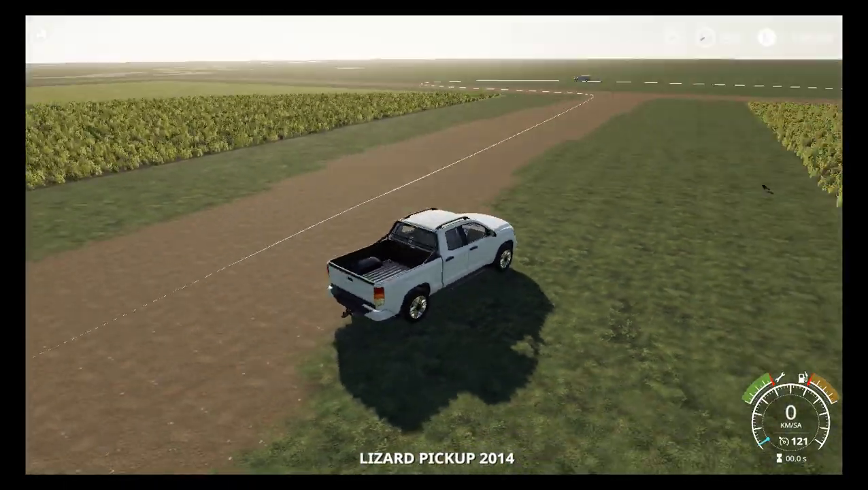
pyautogui.press('w')
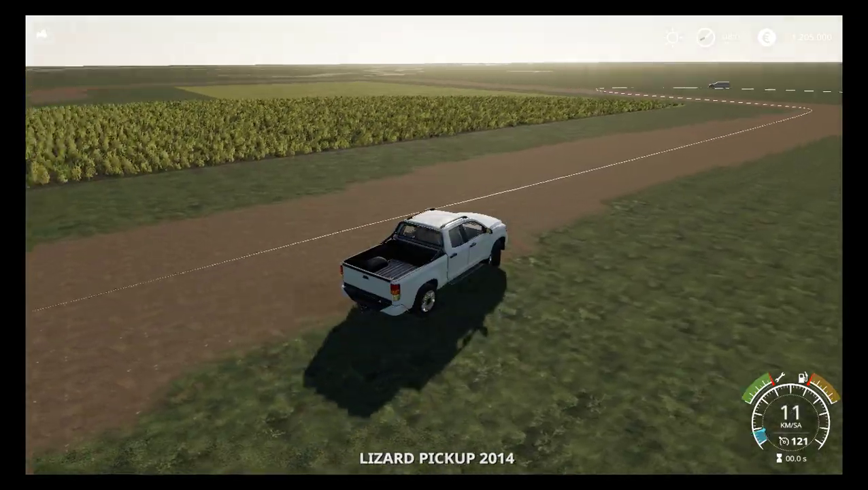
pyautogui.press('w')
pyautogui.press('a')
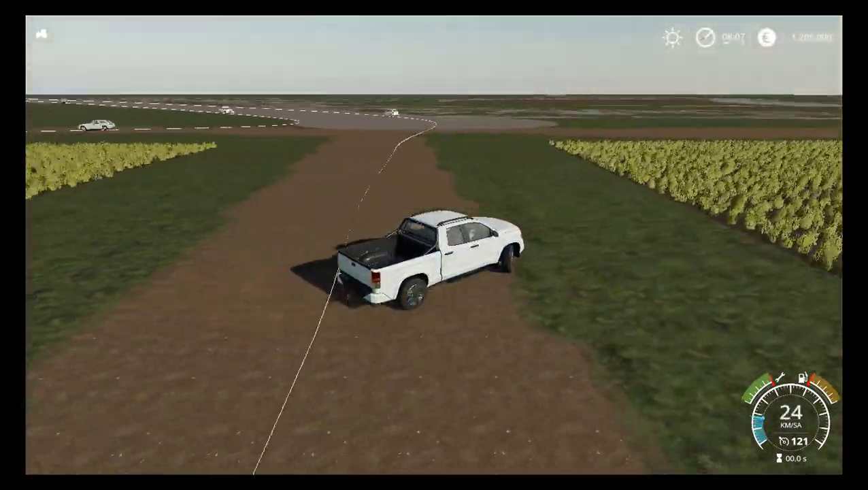
pyautogui.press('d')
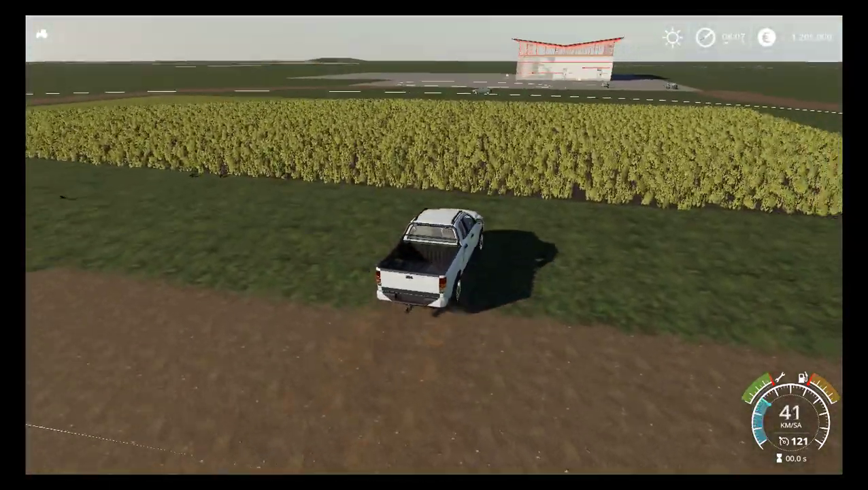
pyautogui.press('w')
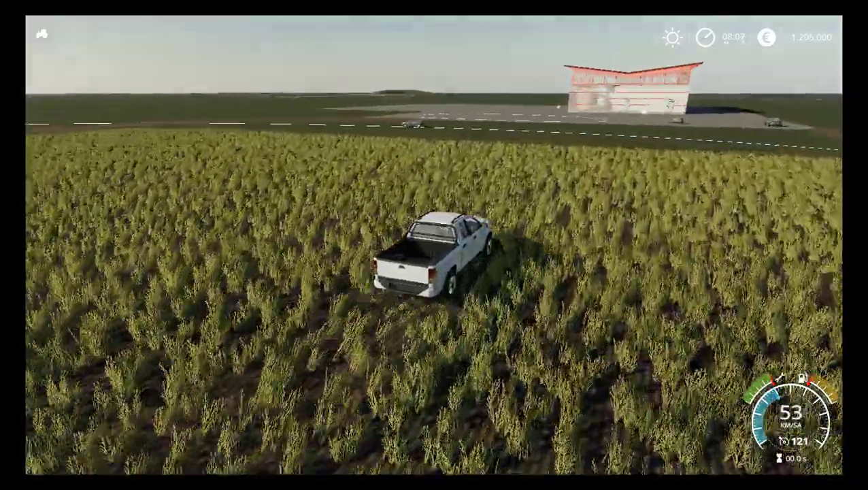
# Drive the pickup out of the field past the traffic spline to the edge of the paving near the parked cars
pyautogui.press('d')
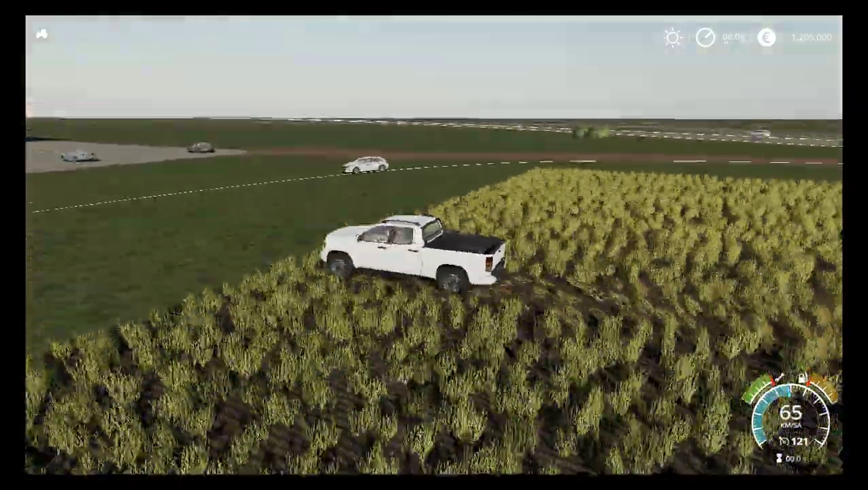
pyautogui.press('d')
pyautogui.press('s')
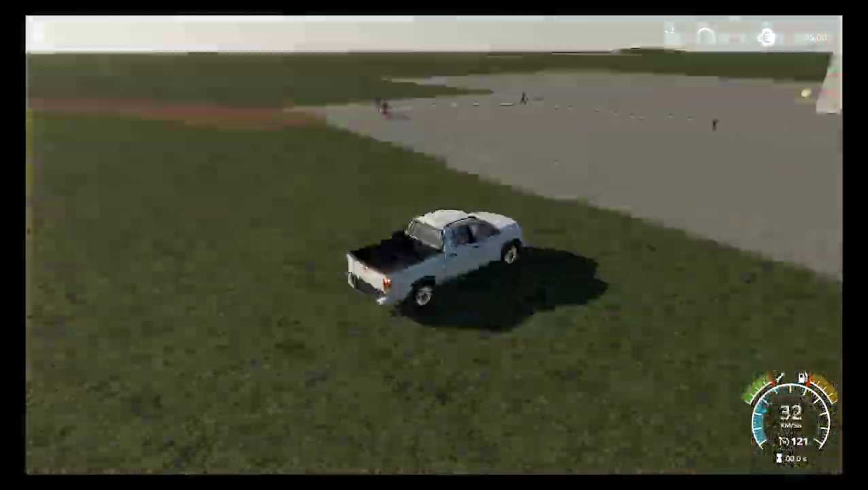
pyautogui.press('w')
pyautogui.press('a')
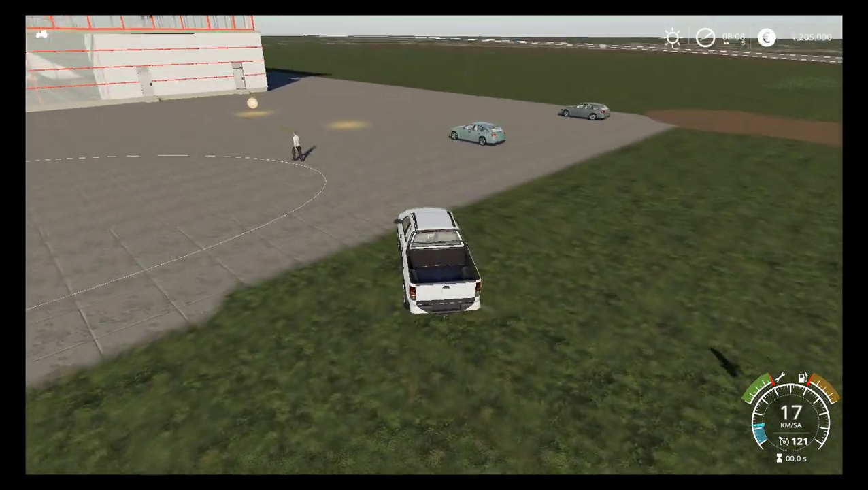
# Get out of the pickup and walk around inside the pedestrian loop to check the walking pedestrians
pyautogui.press('e')
pyautogui.press('w')
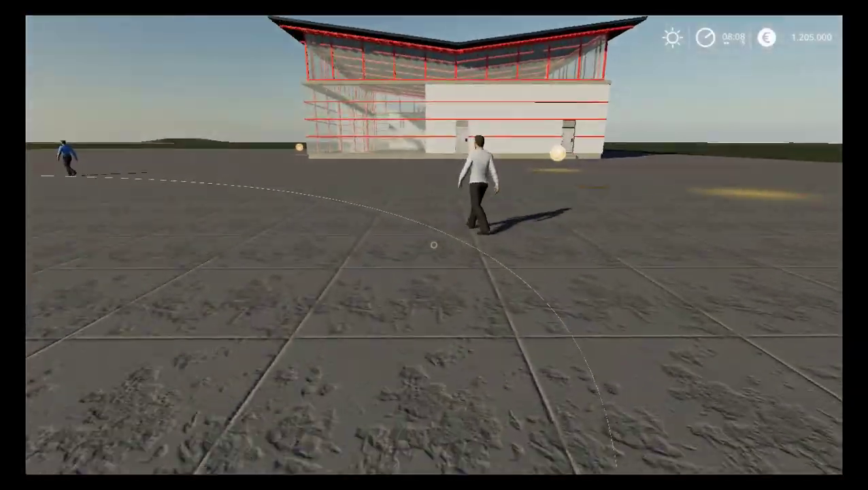
pyautogui.press('w')
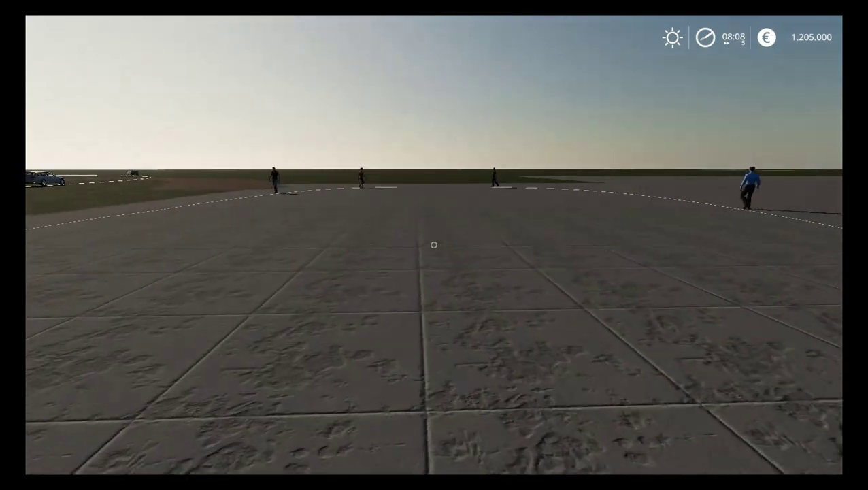
pyautogui.press('w')
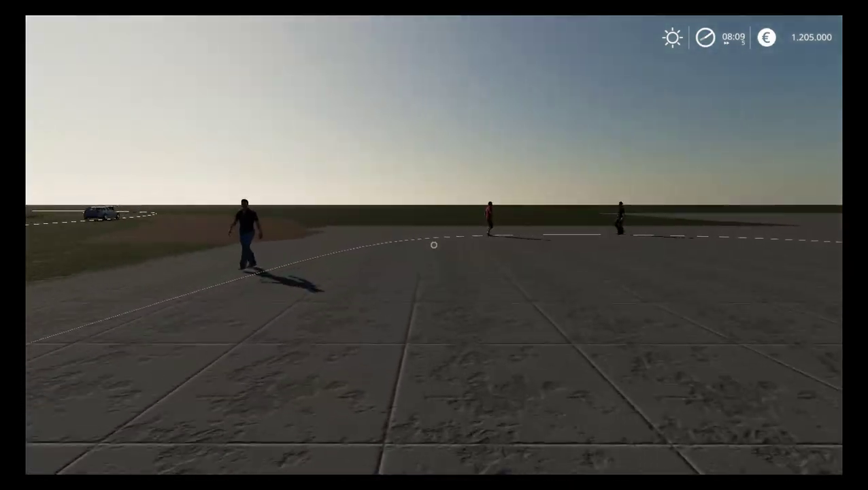
pyautogui.press('w')
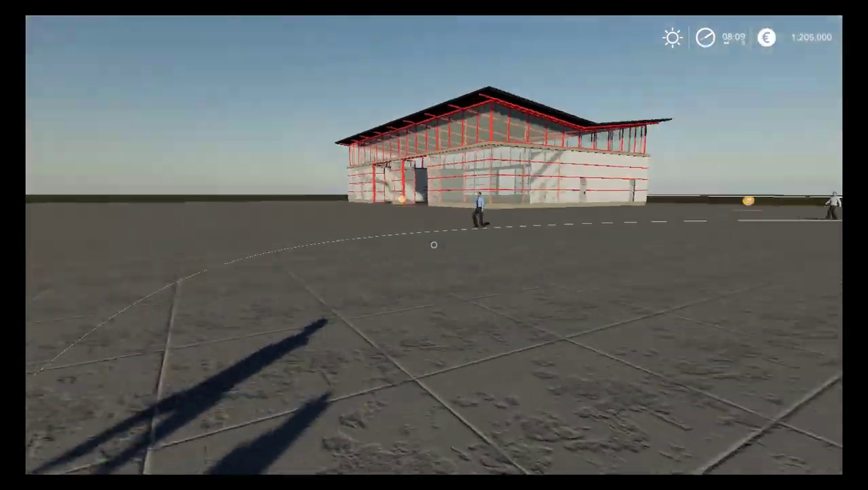
# Walk to the parked cars on the paving and jump onto the nearest one to inspect it
pyautogui.press('w')
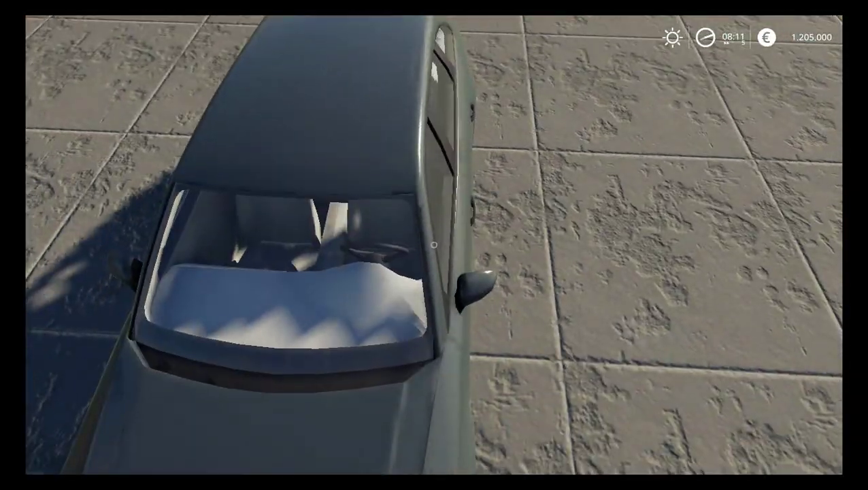
pyautogui.press('w')
pyautogui.press('space')
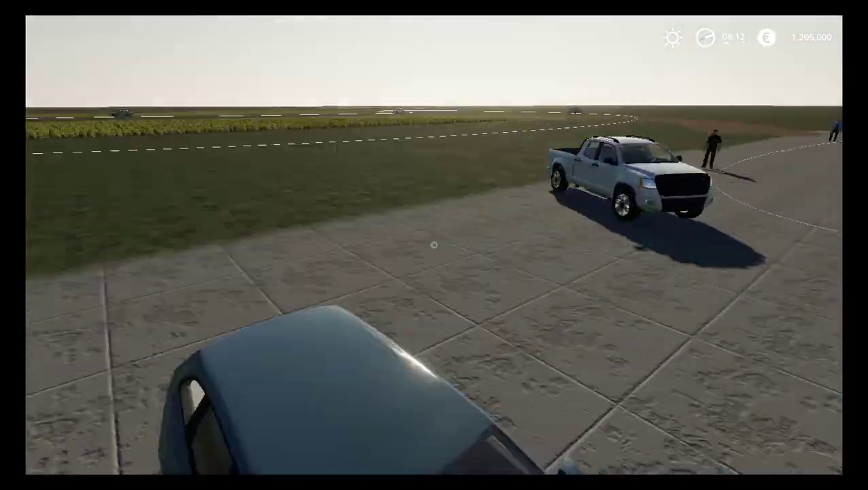
pyautogui.press('w')
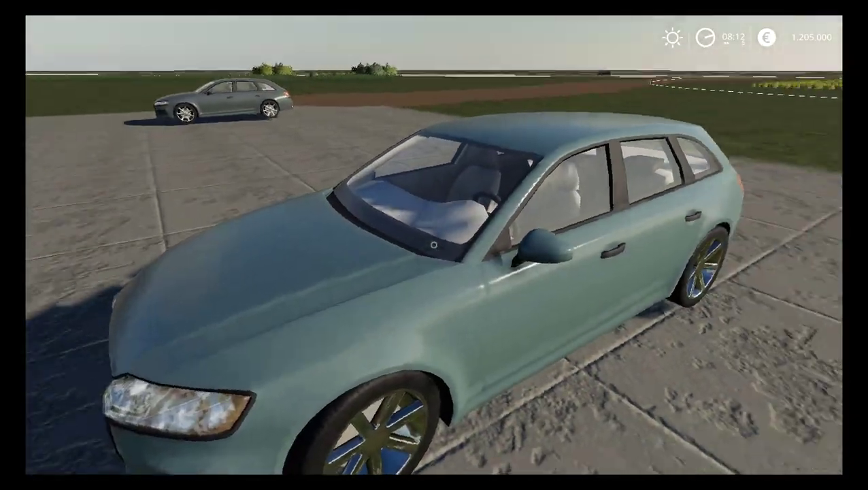
pyautogui.press('w')
pyautogui.press('space')
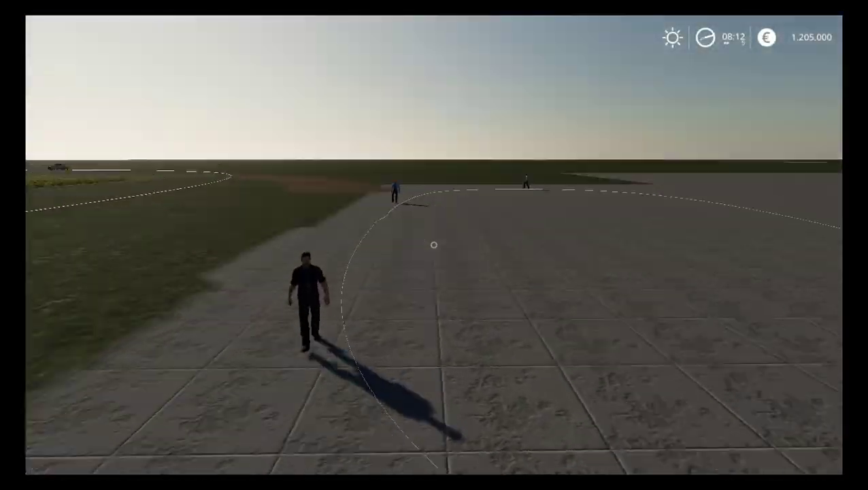
# Walk from the paving across the grass toward the traffic spline to check the moving cars
pyautogui.press('w')
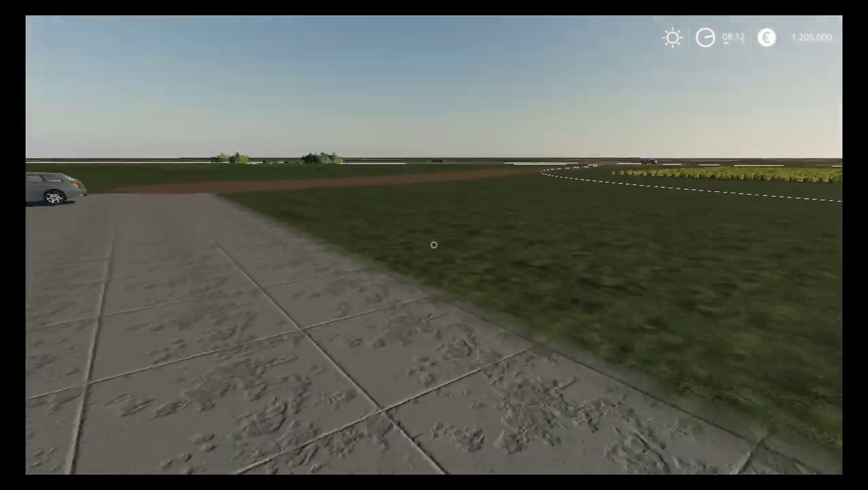
pyautogui.press('w')
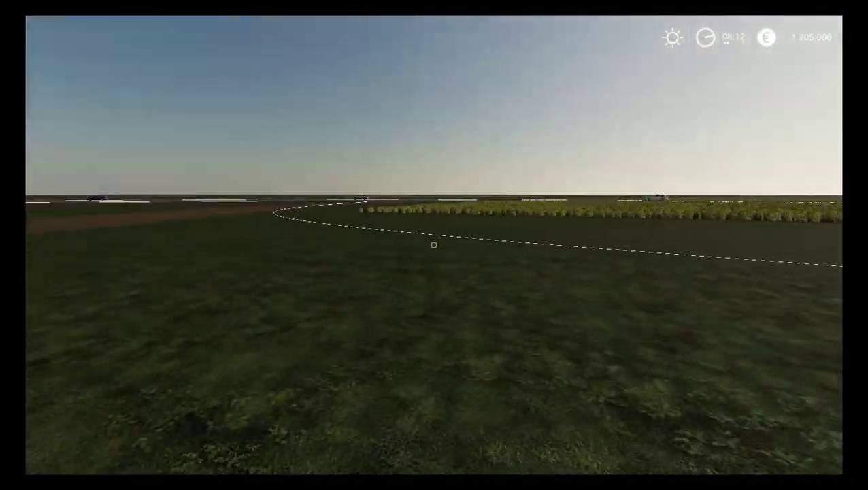
pyautogui.press('w')
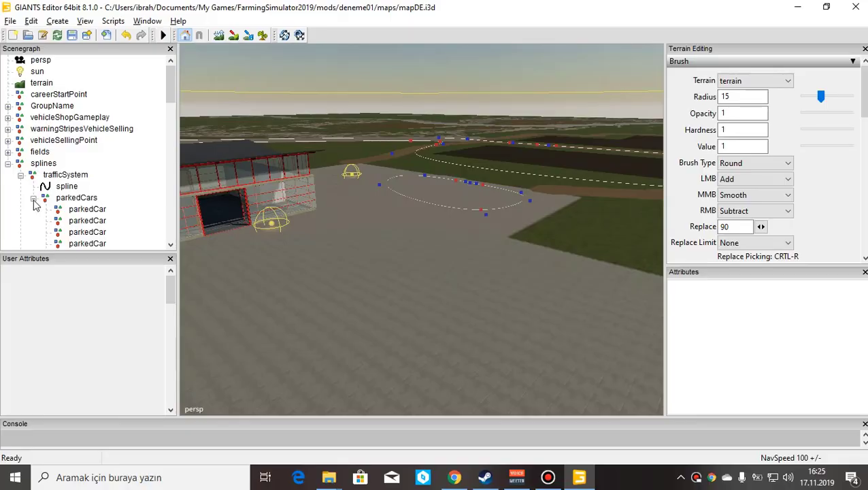
# In GIANTS Editor, collapse the parkedCars group and turn off the visibility of the trafficSystem group
pyautogui.click(33, 199)
pyautogui.click(64, 175)
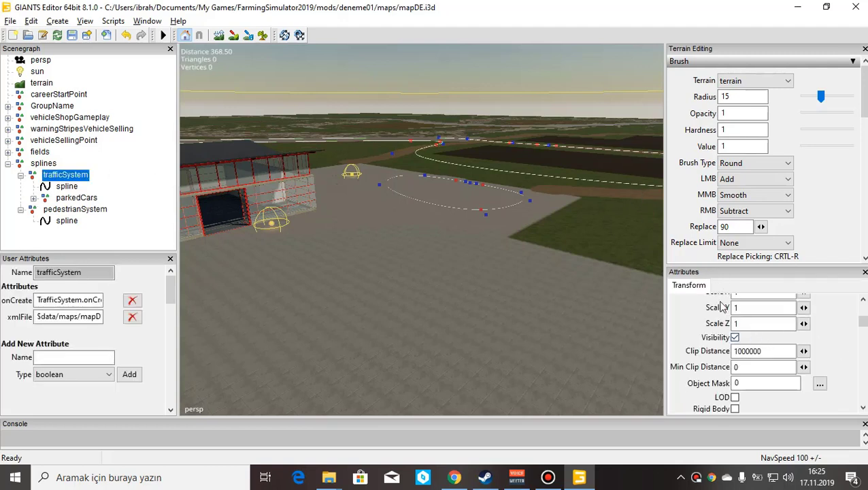
pyautogui.click(736, 338)
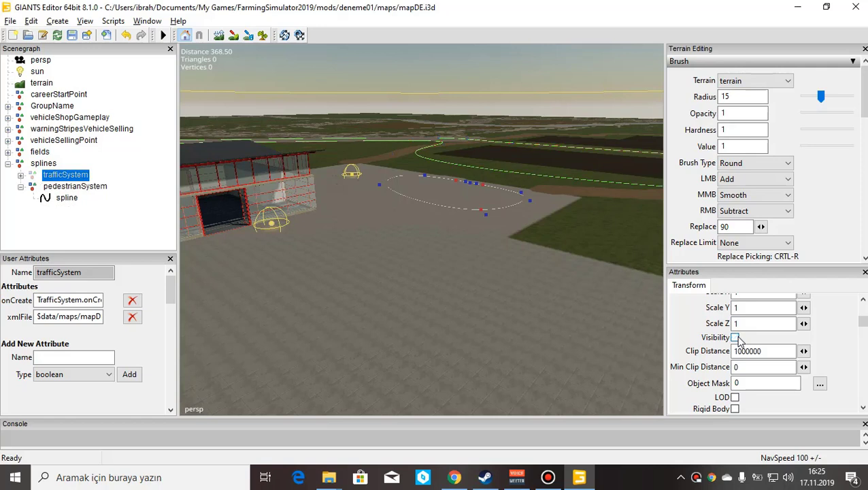
# Turn off the visibility of the pedestrianSystem group, check the paved area from above and select trafficSystem again
pyautogui.click(72, 187)
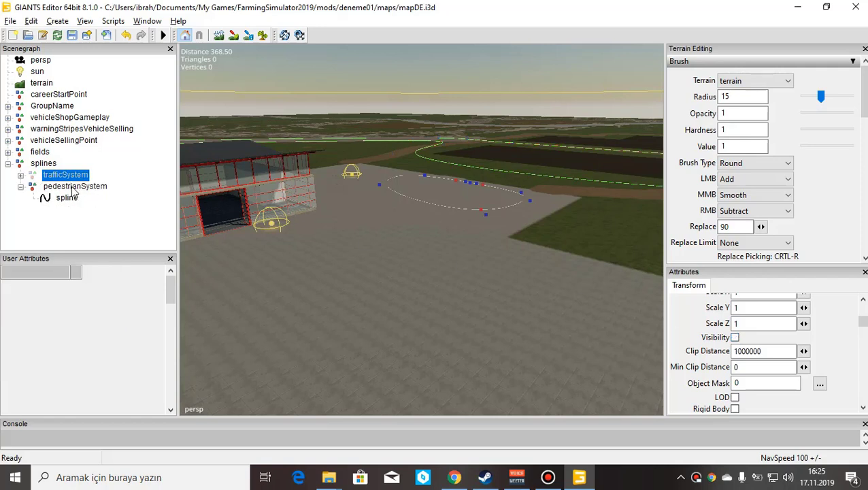
pyautogui.scroll(-2, 761, 365)
pyautogui.scroll(3, 761, 365)
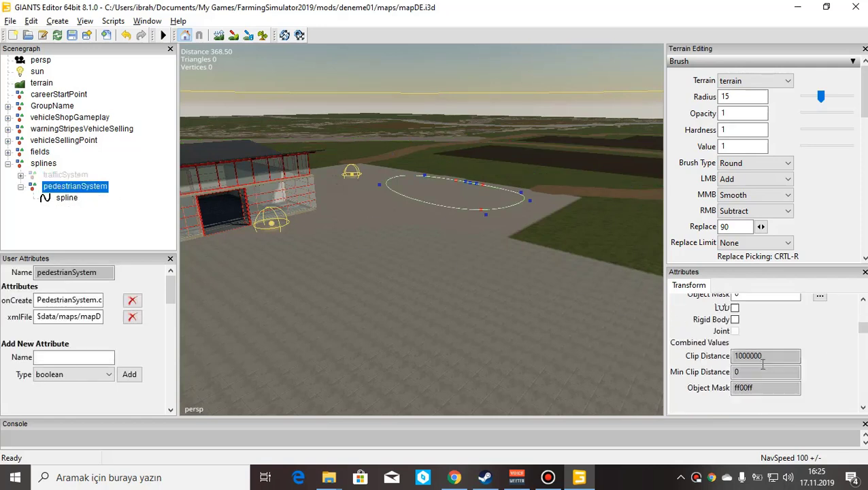
pyautogui.click(735, 375)
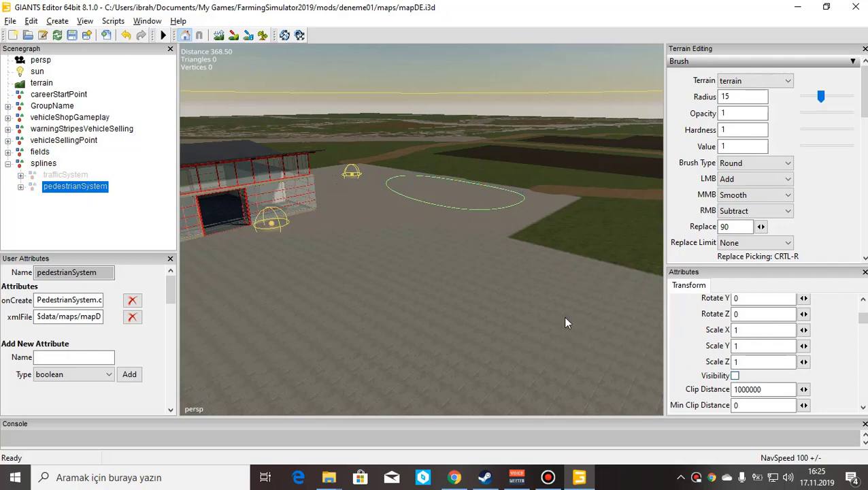
pyautogui.keyDown('alt'); pyautogui.moveTo(419, 230); pyautogui.dragTo(396, 279); pyautogui.keyUp('alt')
pyautogui.scroll(5, 396, 279)
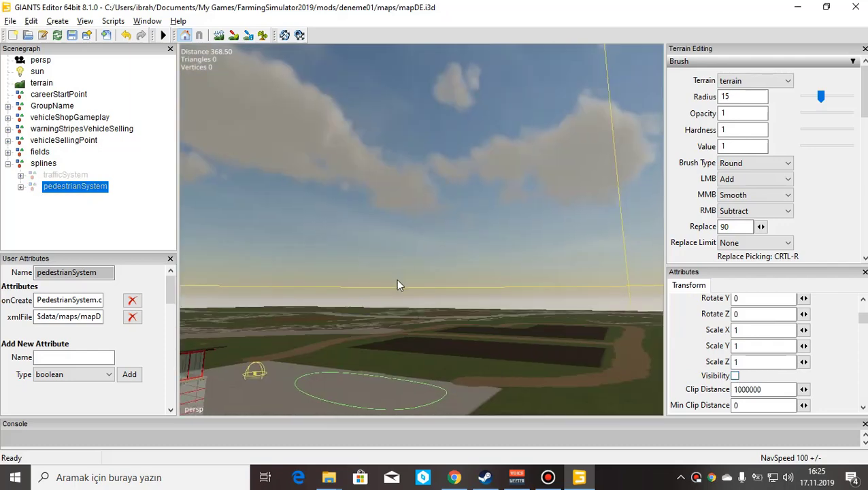
pyautogui.moveTo(447, 247); pyautogui.dragTo(354, 272, button='right')
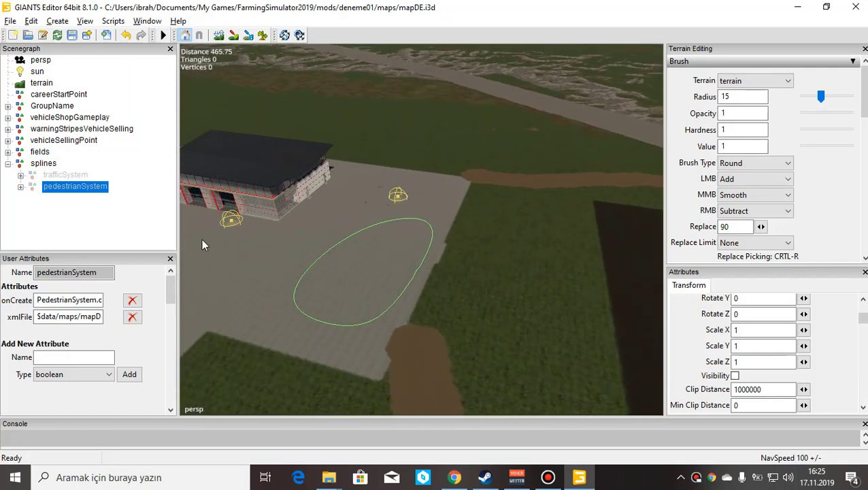
pyautogui.click(60, 175)
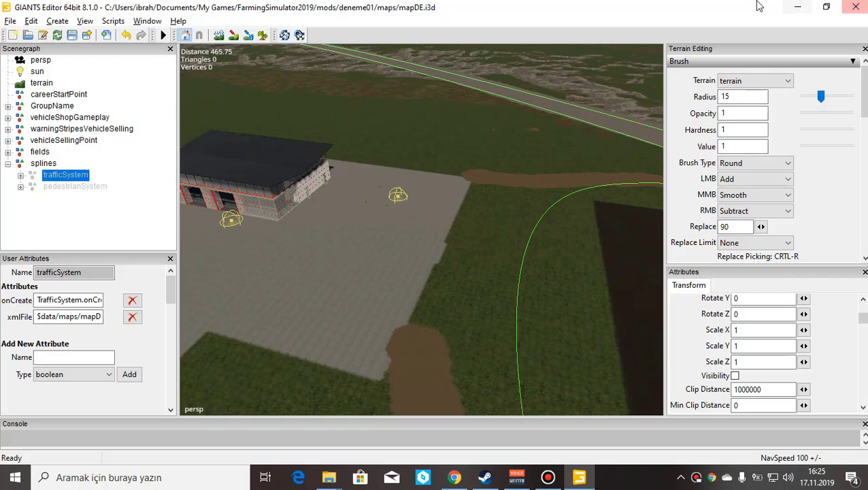
# Switch to File Explorer, reopen Farming Simulator 19's data\maps folder and locate the mapDE_pedestrianSystem and mapDE_trafficSystem XML files
pyautogui.click(797, 7)
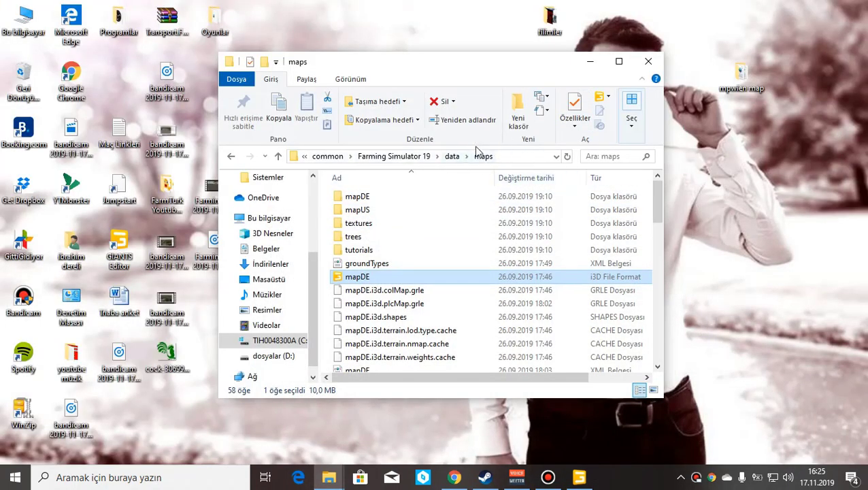
pyautogui.click(383, 158)
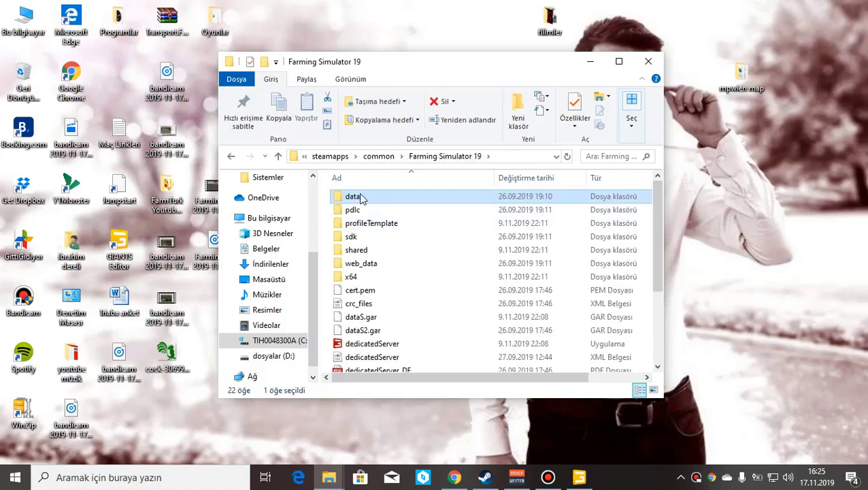
pyautogui.doubleClick(361, 197)
pyautogui.scroll(-1, 408, 256)
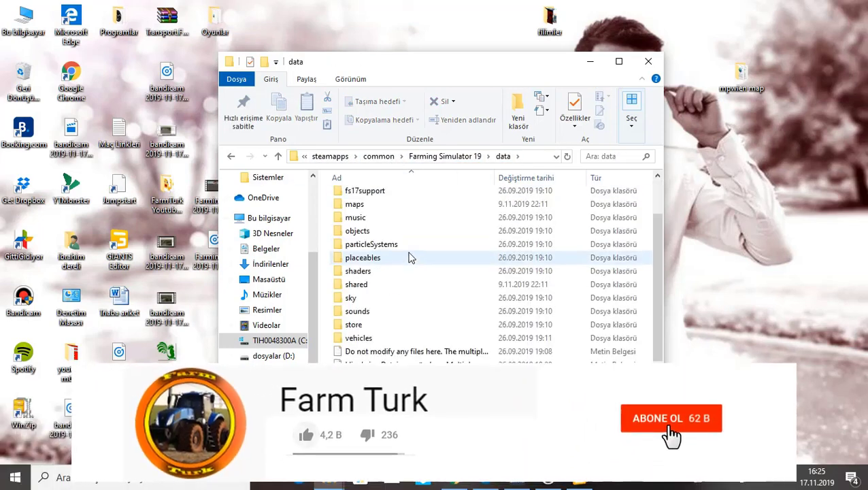
pyautogui.doubleClick(413, 204)
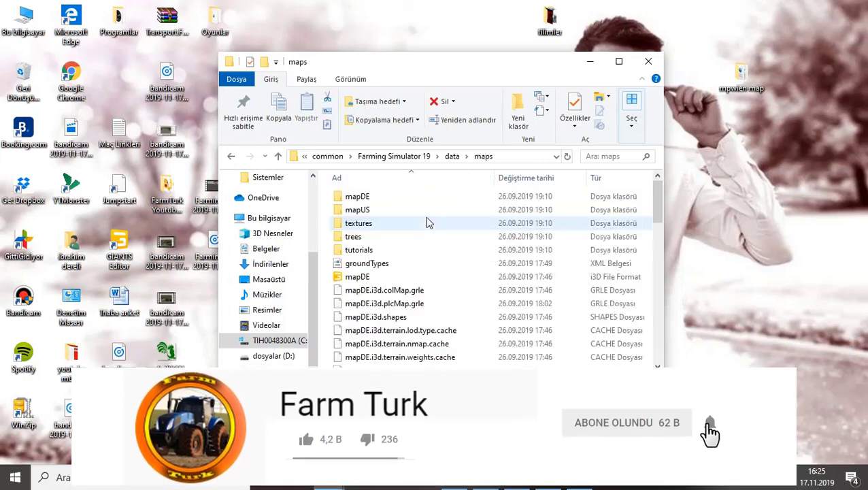
pyautogui.scroll(-3, 458, 245)
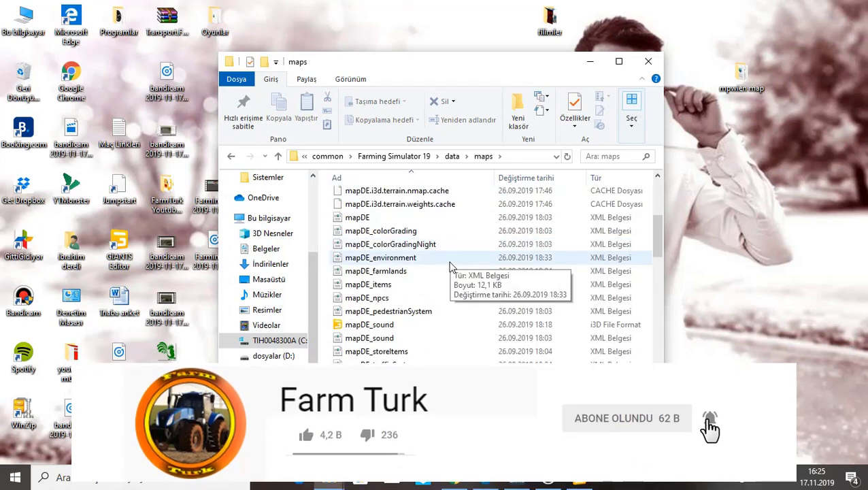
pyautogui.scroll(-1, 439, 323)
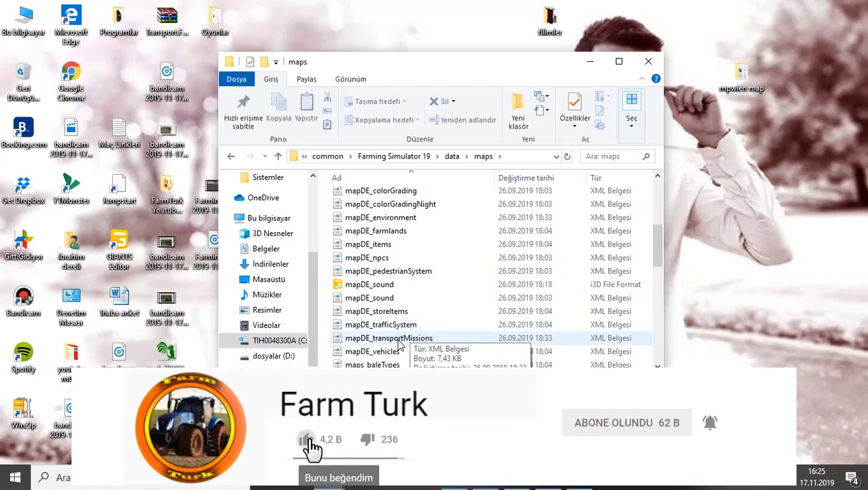
pyautogui.scroll(-1, 423, 289)
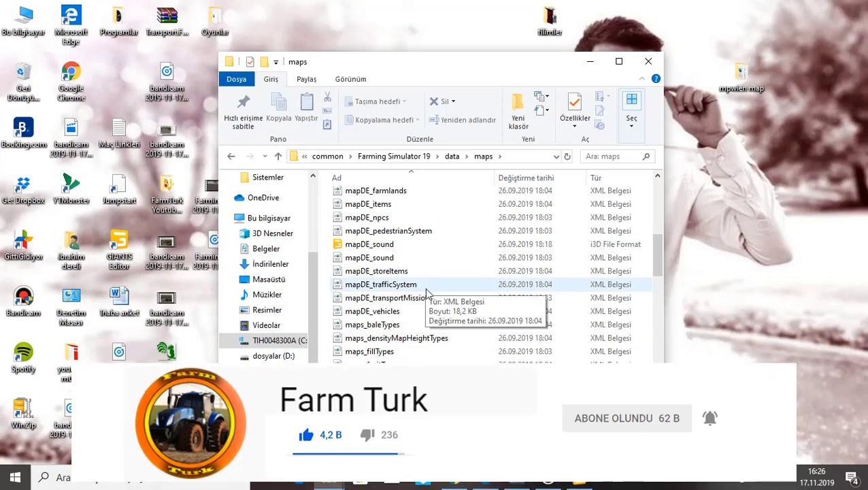
# Browse the maps folder's mapUS and mapDE files and open mapDE_trafficSystem.xml in Notepad++
pyautogui.scroll(-3, 427, 293)
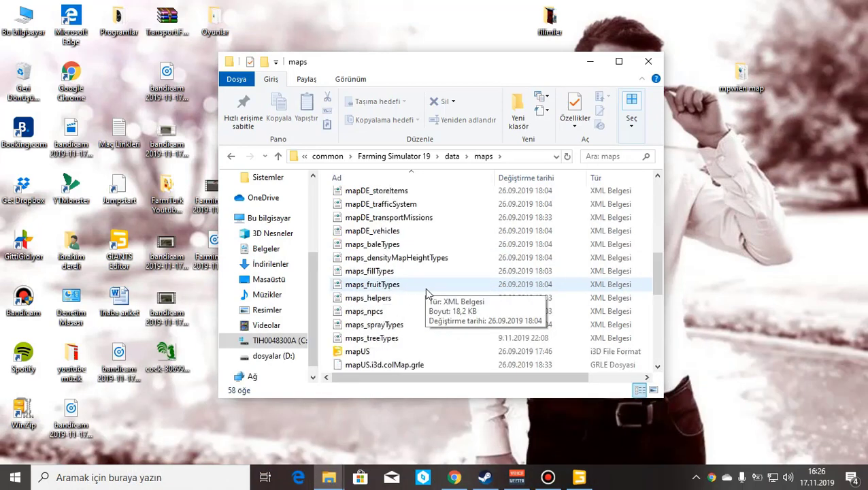
pyautogui.scroll(-3, 422, 300)
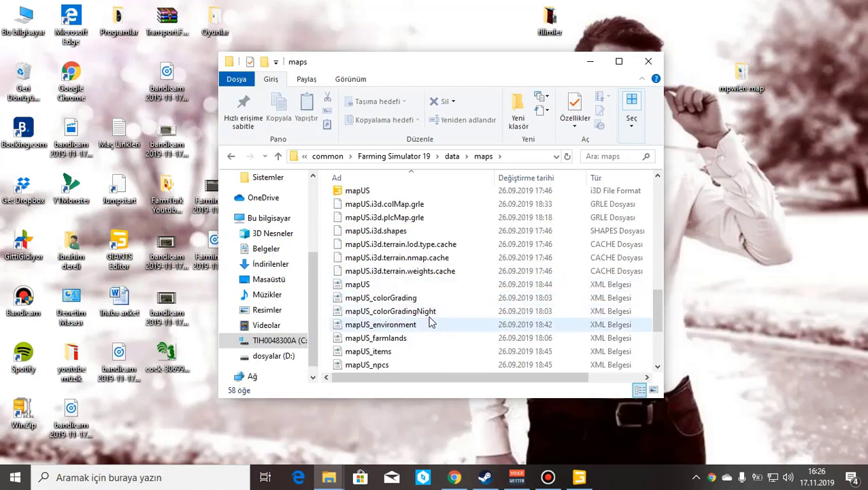
pyautogui.scroll(-2, 433, 320)
pyautogui.scroll(-1, 431, 330)
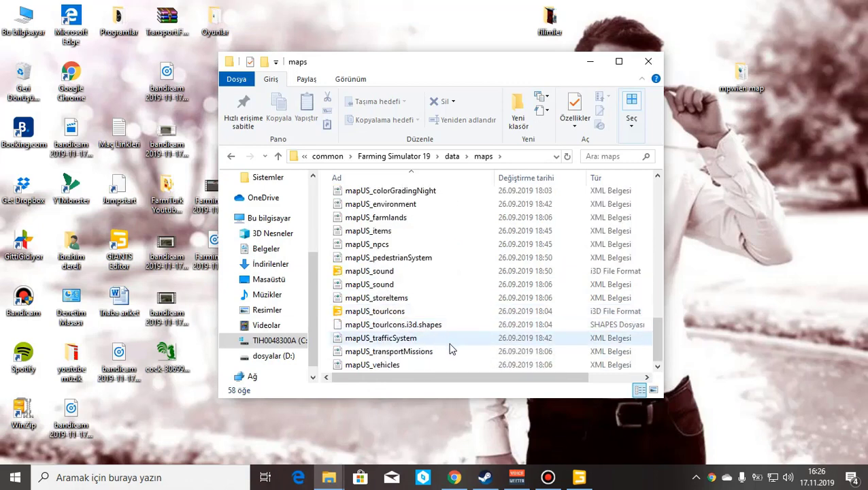
pyautogui.scroll(6, 393, 325)
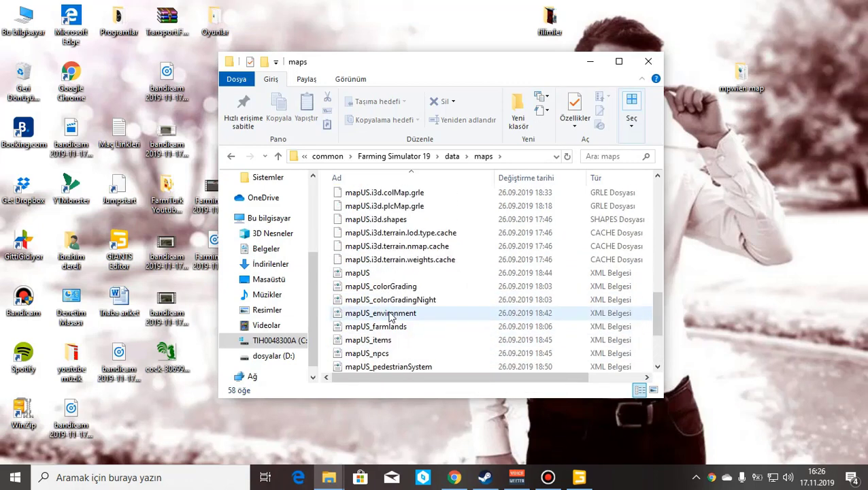
pyautogui.scroll(2, 360, 259)
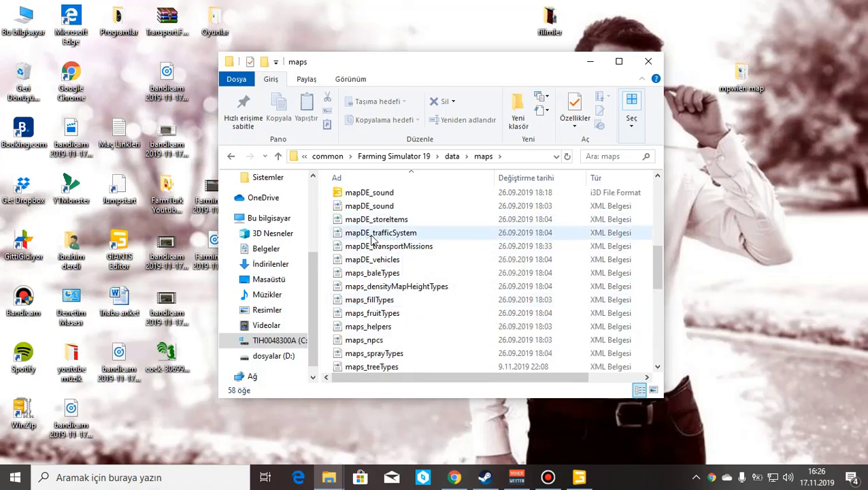
pyautogui.click(373, 237)
pyautogui.doubleClick(372, 236)
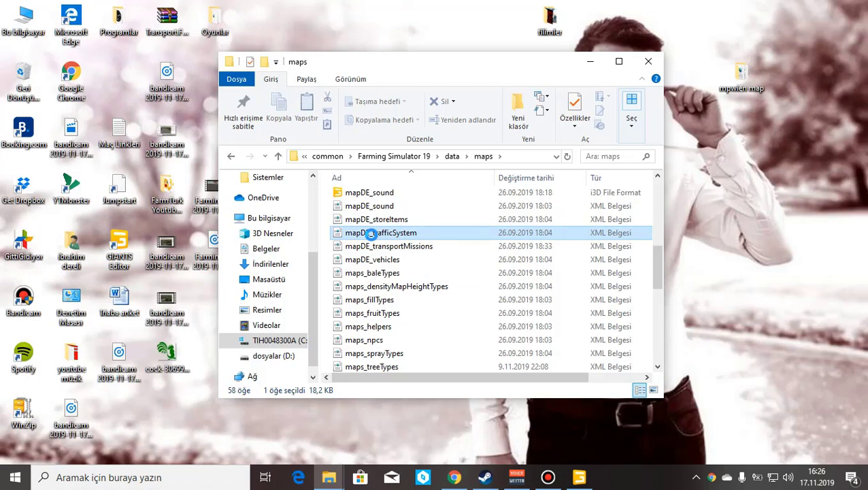
pyautogui.rightClick(371, 233)
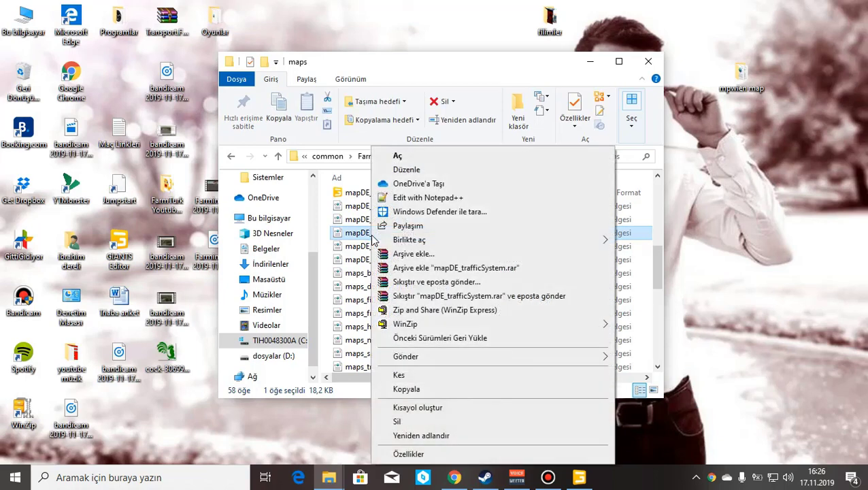
pyautogui.click(436, 204)
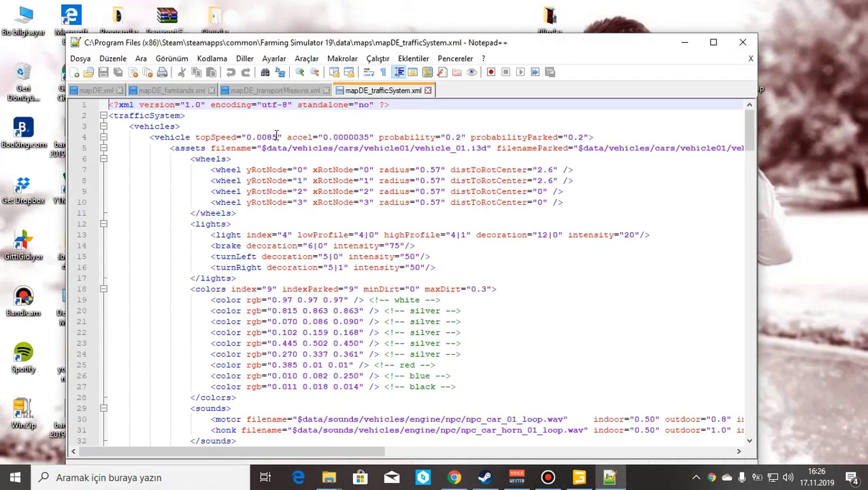
# Close the leftover mapDE, mapDE_farmlands and mapDE_transportMissions documents, close Notepad++ and reopen mapDE_trafficSystem.xml in it
pyautogui.click(119, 96)
pyautogui.click(119, 91)
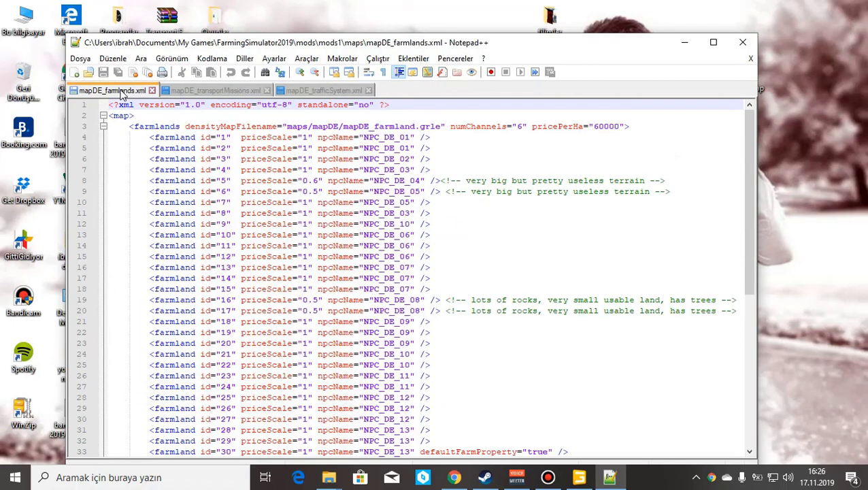
pyautogui.click(152, 91)
pyautogui.click(175, 91)
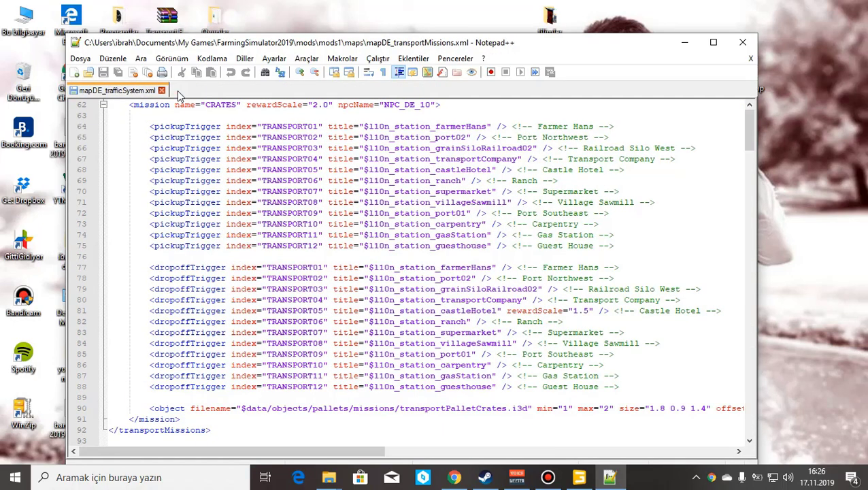
pyautogui.click(741, 45)
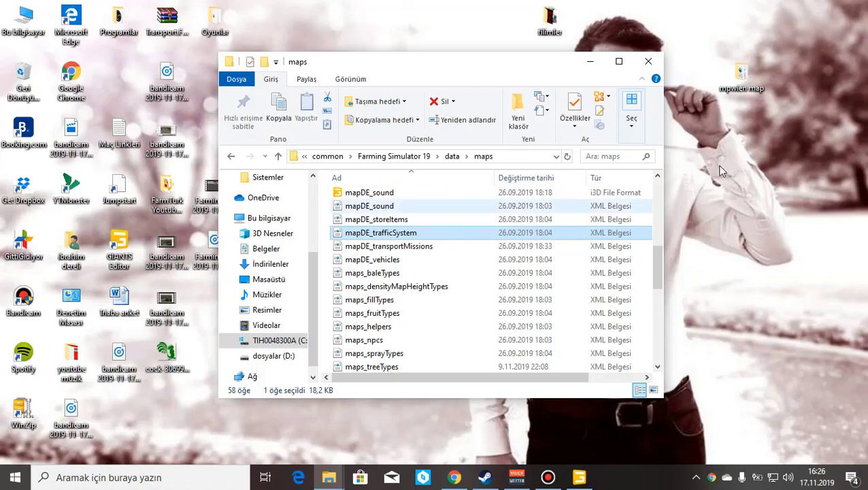
pyautogui.rightClick(419, 239)
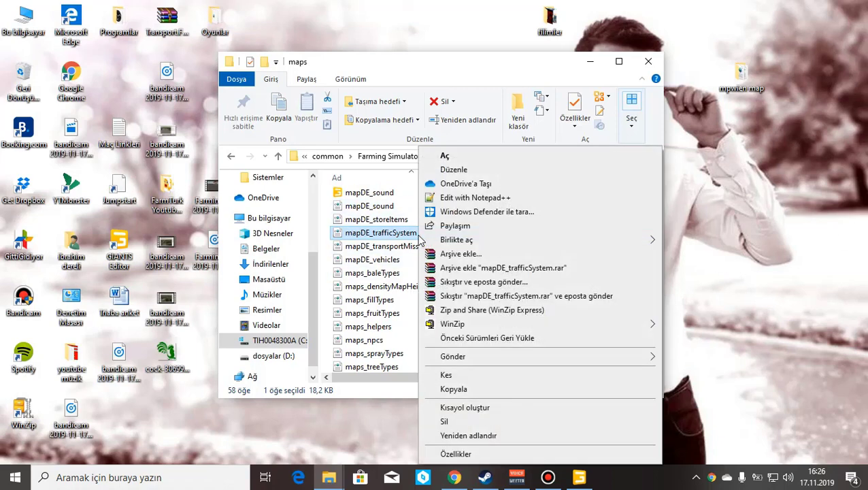
pyautogui.click(489, 197)
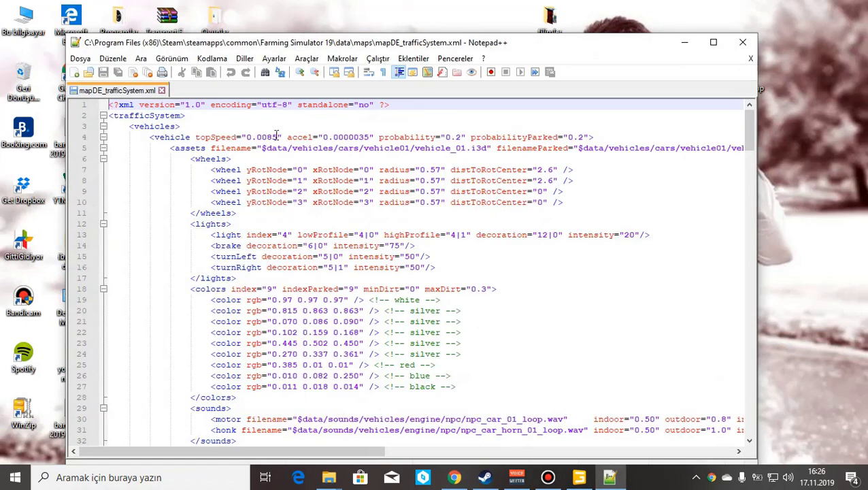
# Set the first vehicle's topSpeed to 0.0145 and its accel to 0.0000115 in mapDE_trafficSystem.xml
pyautogui.moveTo(278, 136); pyautogui.dragTo(266, 134)
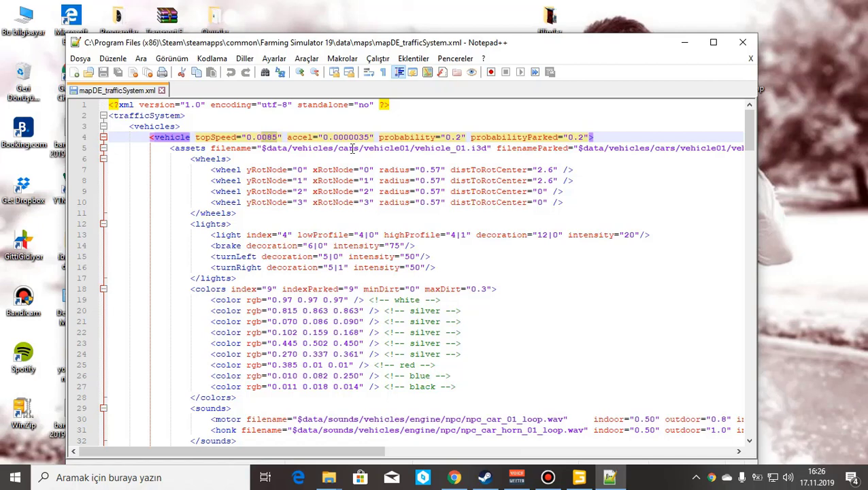
pyautogui.write('14')
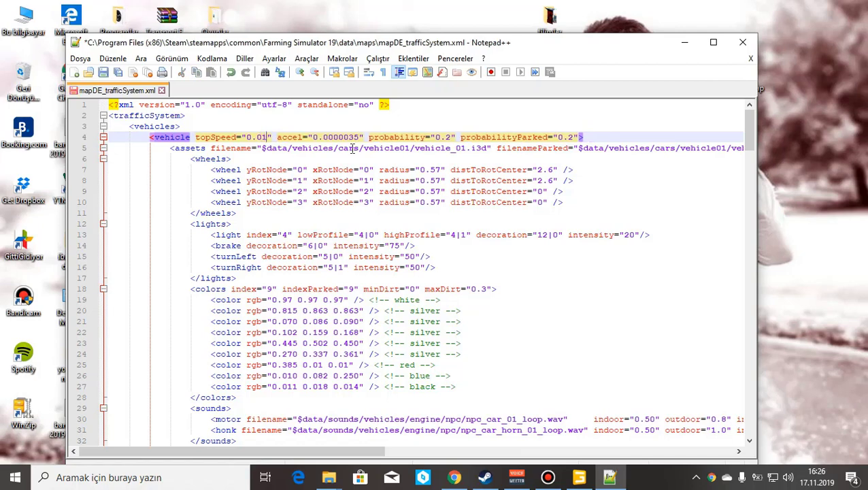
pyautogui.write('5')
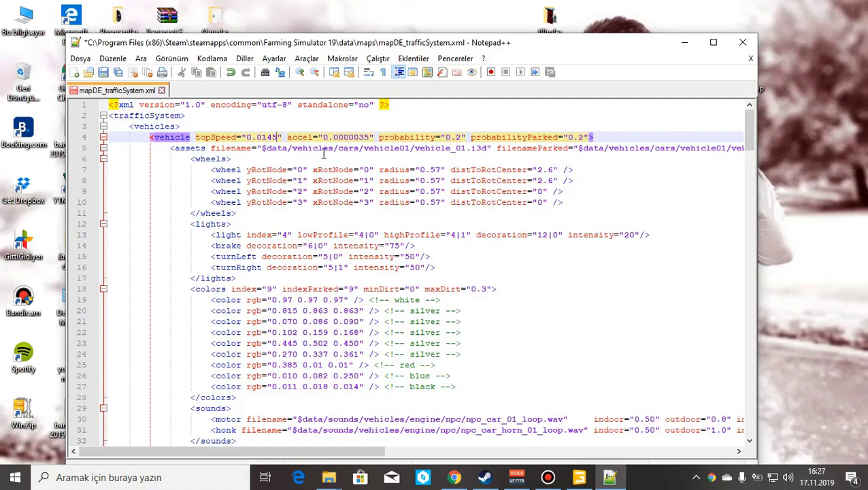
pyautogui.moveTo(370, 134); pyautogui.dragTo(358, 134)
pyautogui.write('115')
pyautogui.click(400, 158)
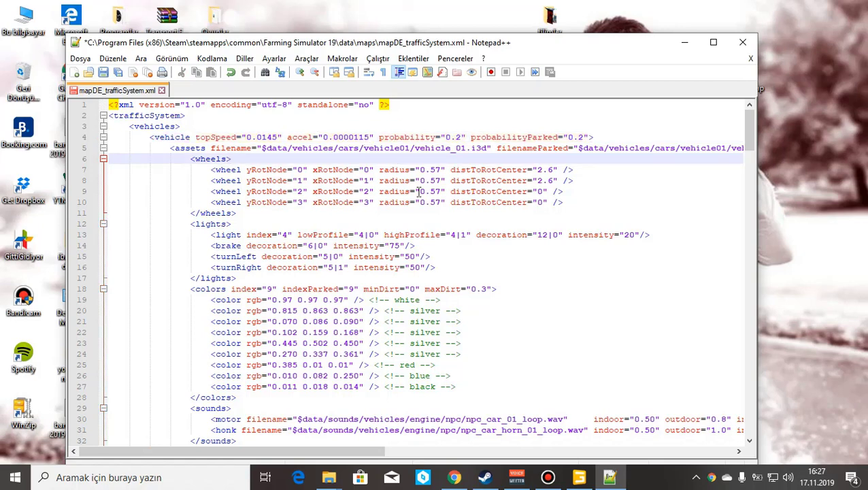
# Examine the topSpeed, accel and probability attributes of the other vehicles, from vehicle02 through cementTruck and tipperTruck
pyautogui.scroll(-5, 343, 250)
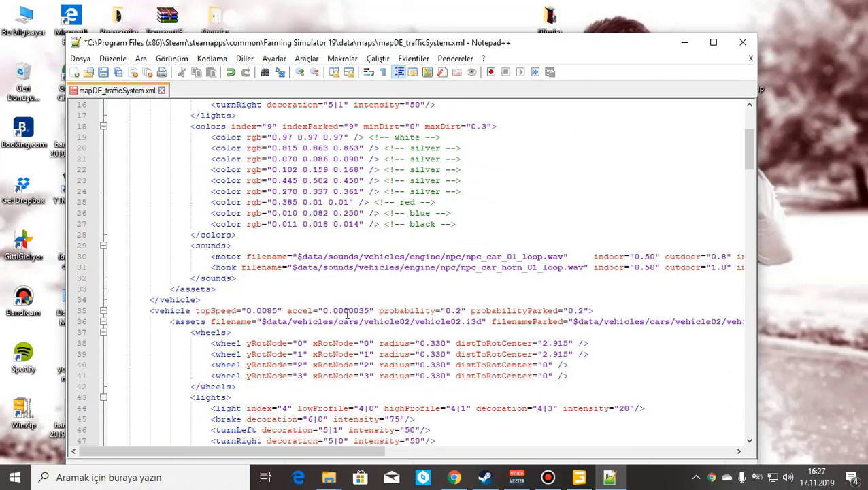
pyautogui.scroll(-8, 354, 294)
pyautogui.scroll(-2, 351, 282)
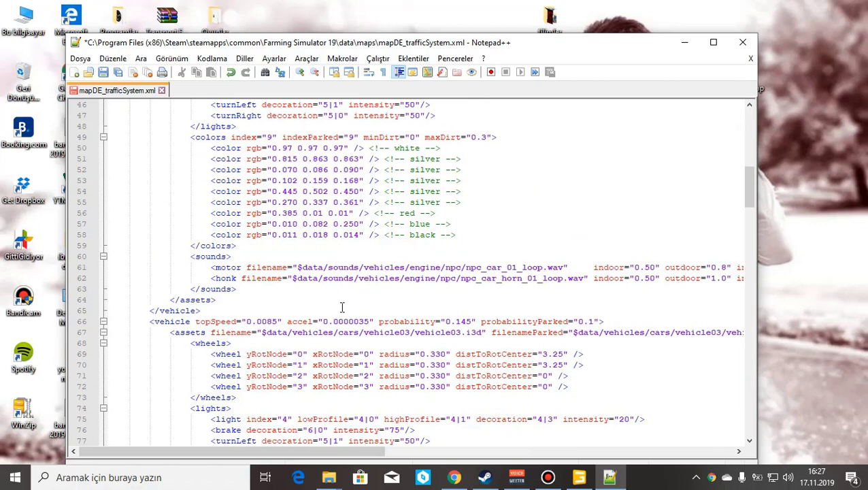
pyautogui.scroll(-10, 342, 308)
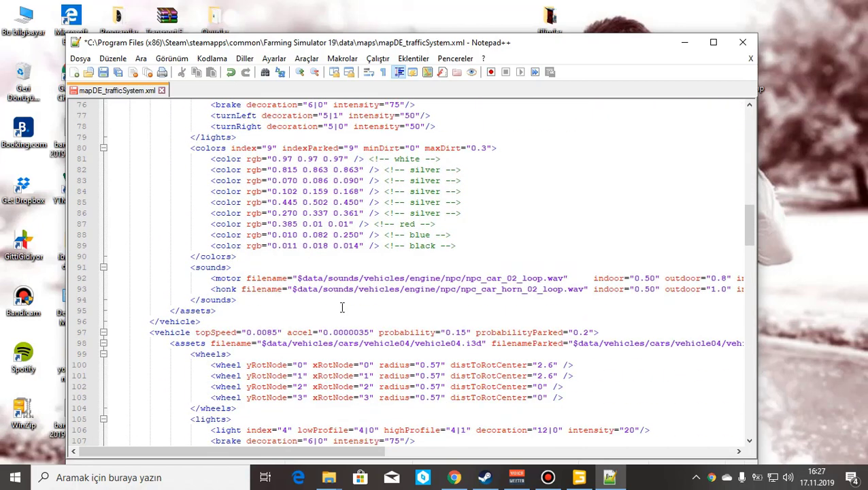
pyautogui.scroll(-11, 350, 324)
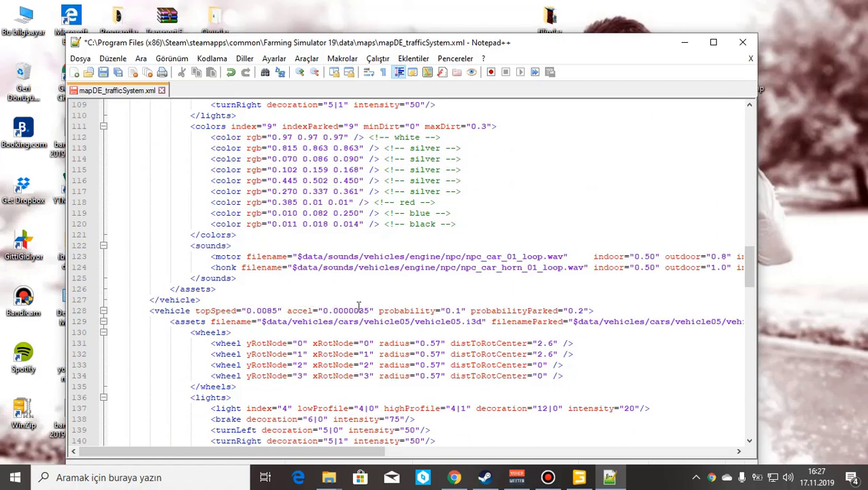
pyautogui.scroll(-11, 359, 306)
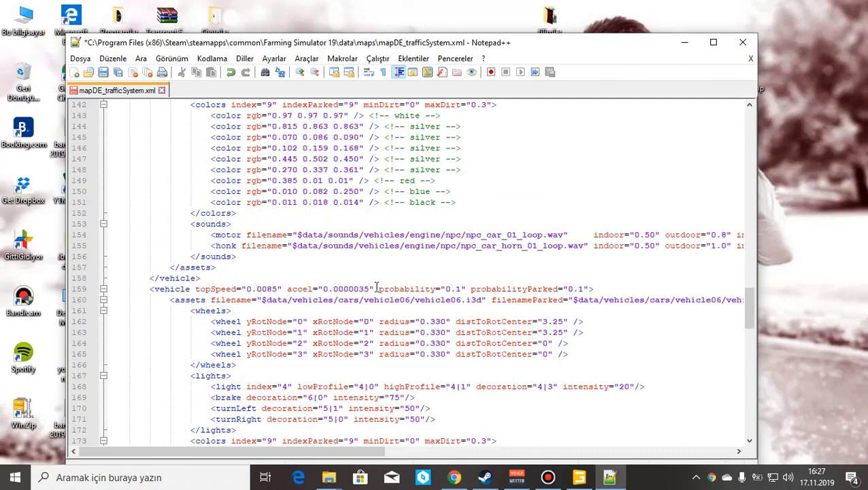
pyautogui.scroll(-11, 225, 289)
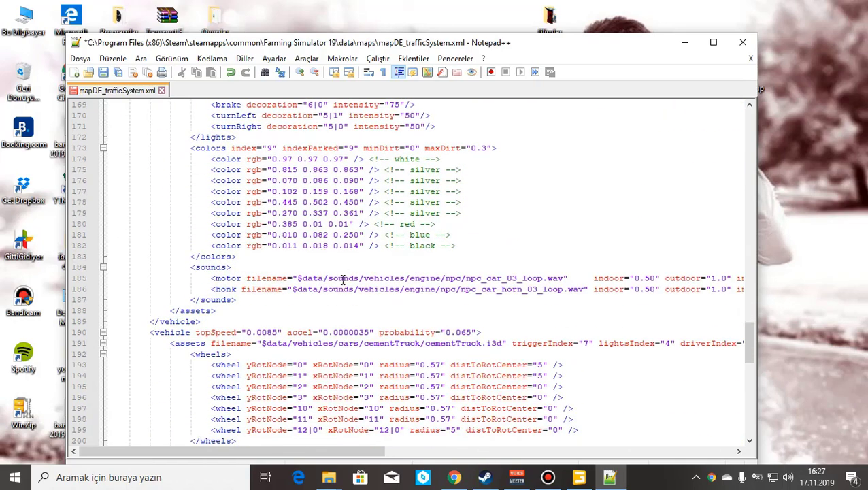
pyautogui.scroll(-11, 328, 286)
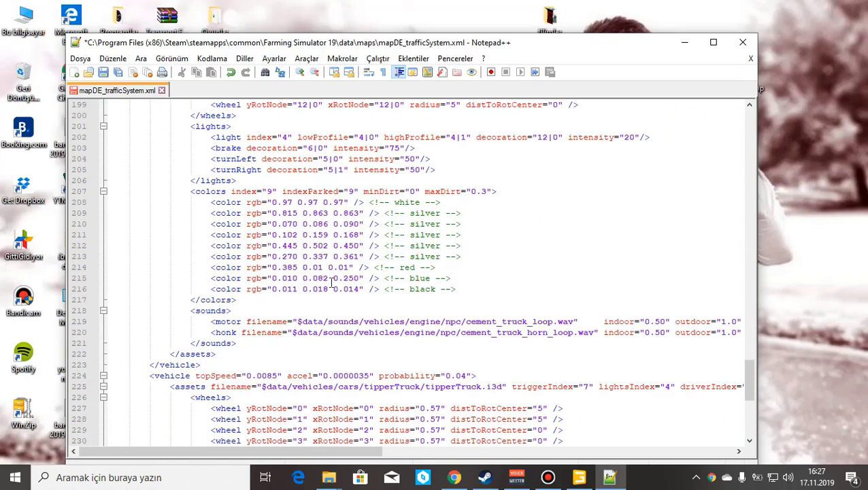
pyautogui.scroll(-6, 328, 285)
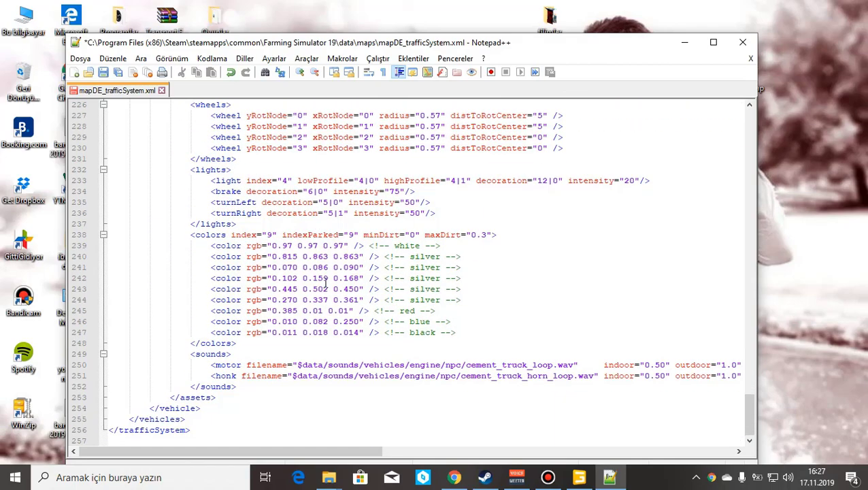
pyautogui.scroll(20, 369, 310)
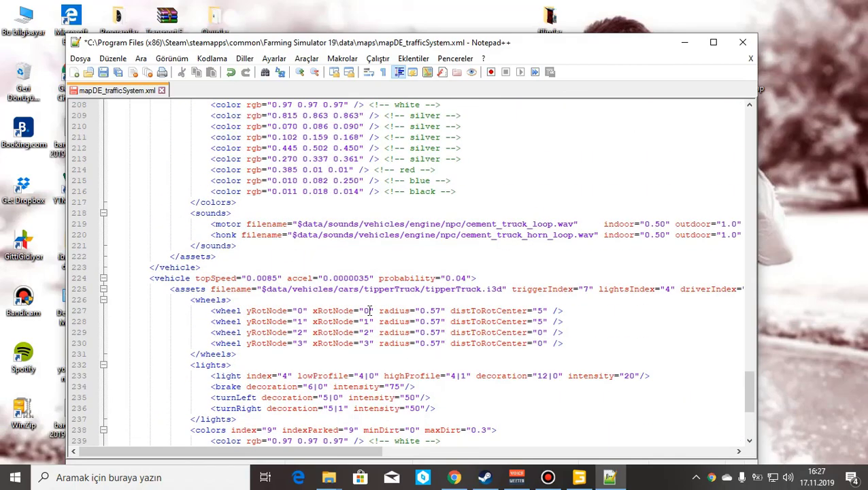
pyautogui.scroll(20, 368, 310)
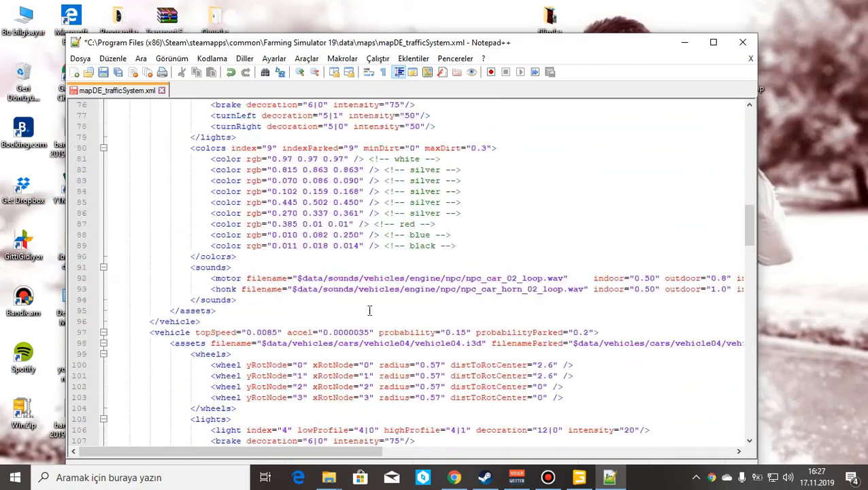